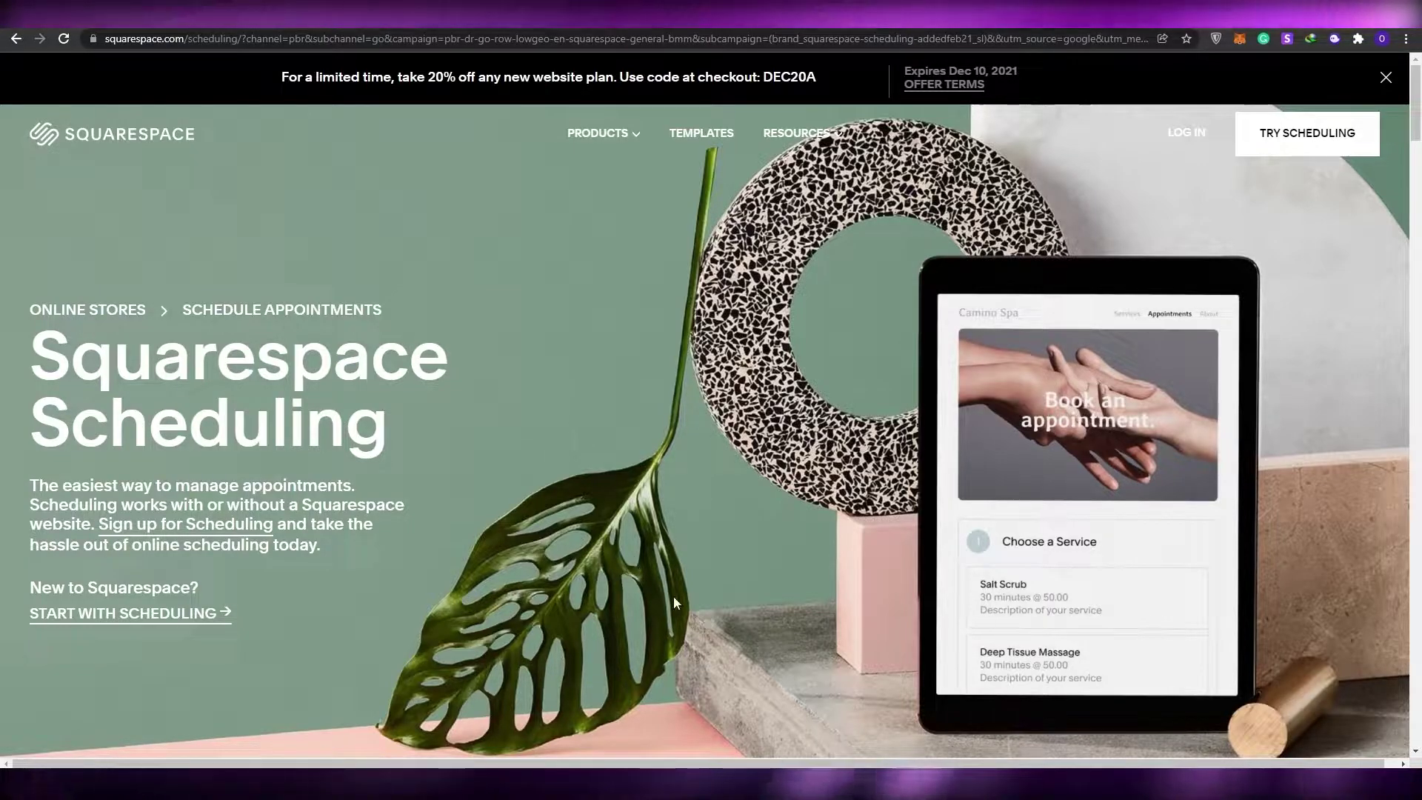
# Look over the Squarespace Scheduling trial page and start the free trial signup.
pyautogui.scroll(-3, 677, 620)
pyautogui.scroll(3, 570, 311)
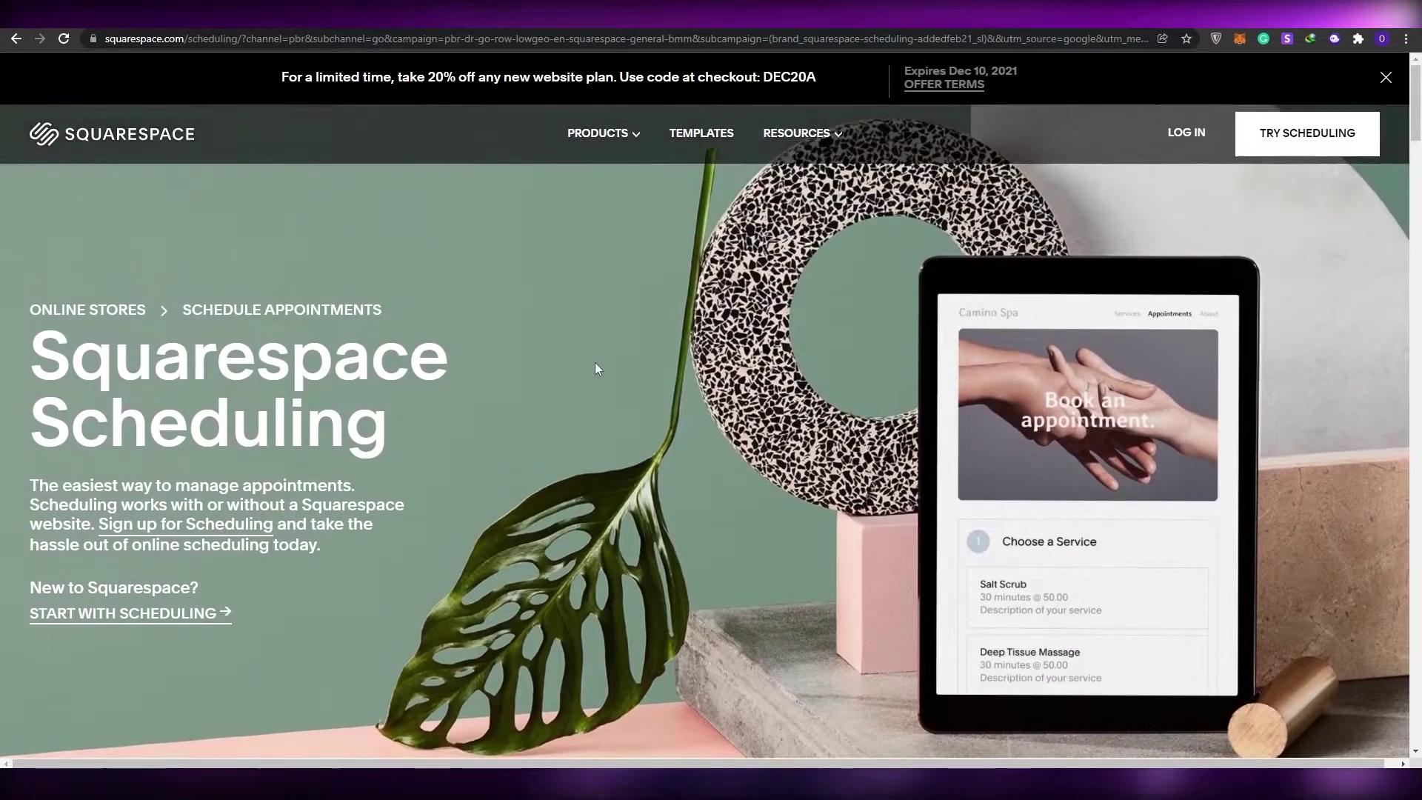
pyautogui.scroll(-1, 603, 368)
pyautogui.scroll(1, 602, 368)
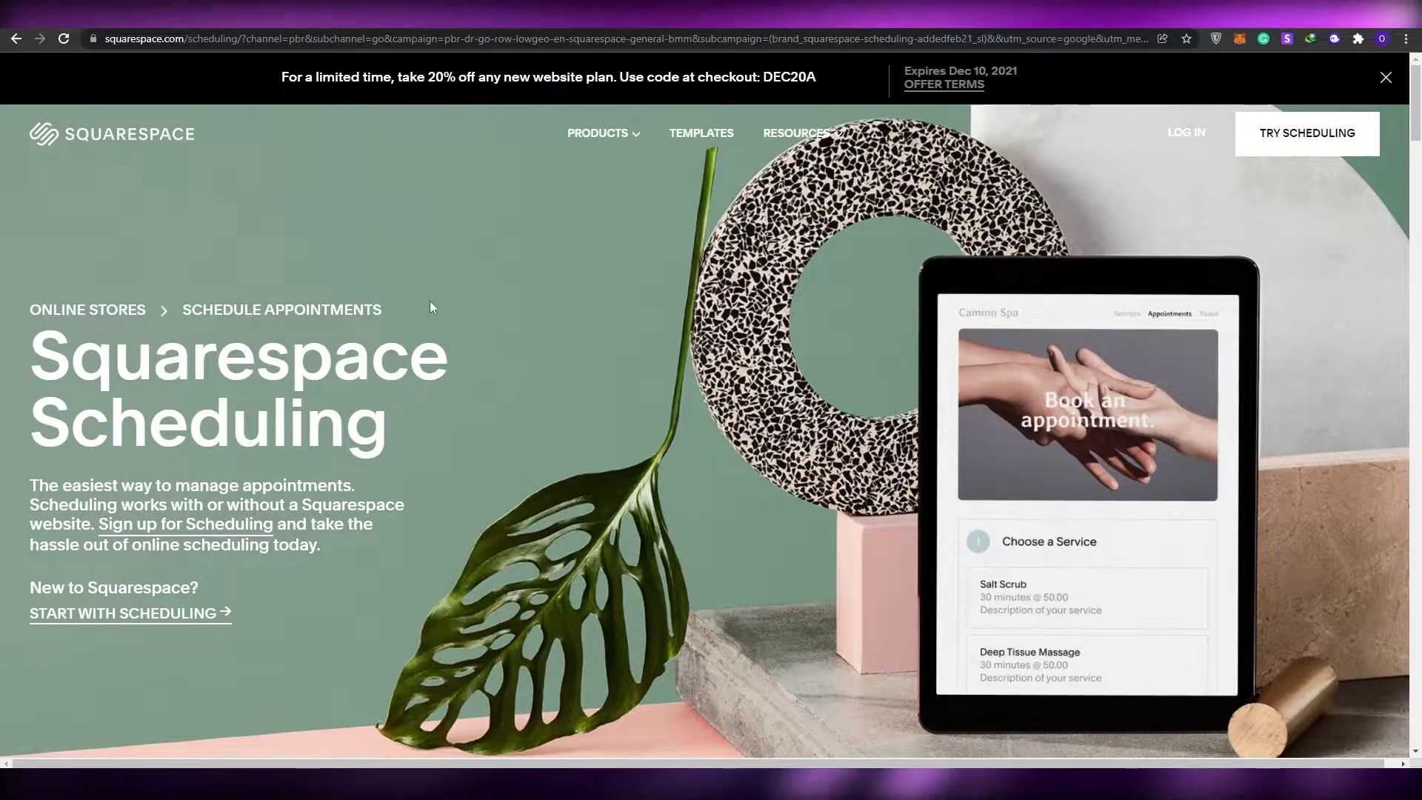
pyautogui.scroll(-2, 646, 287)
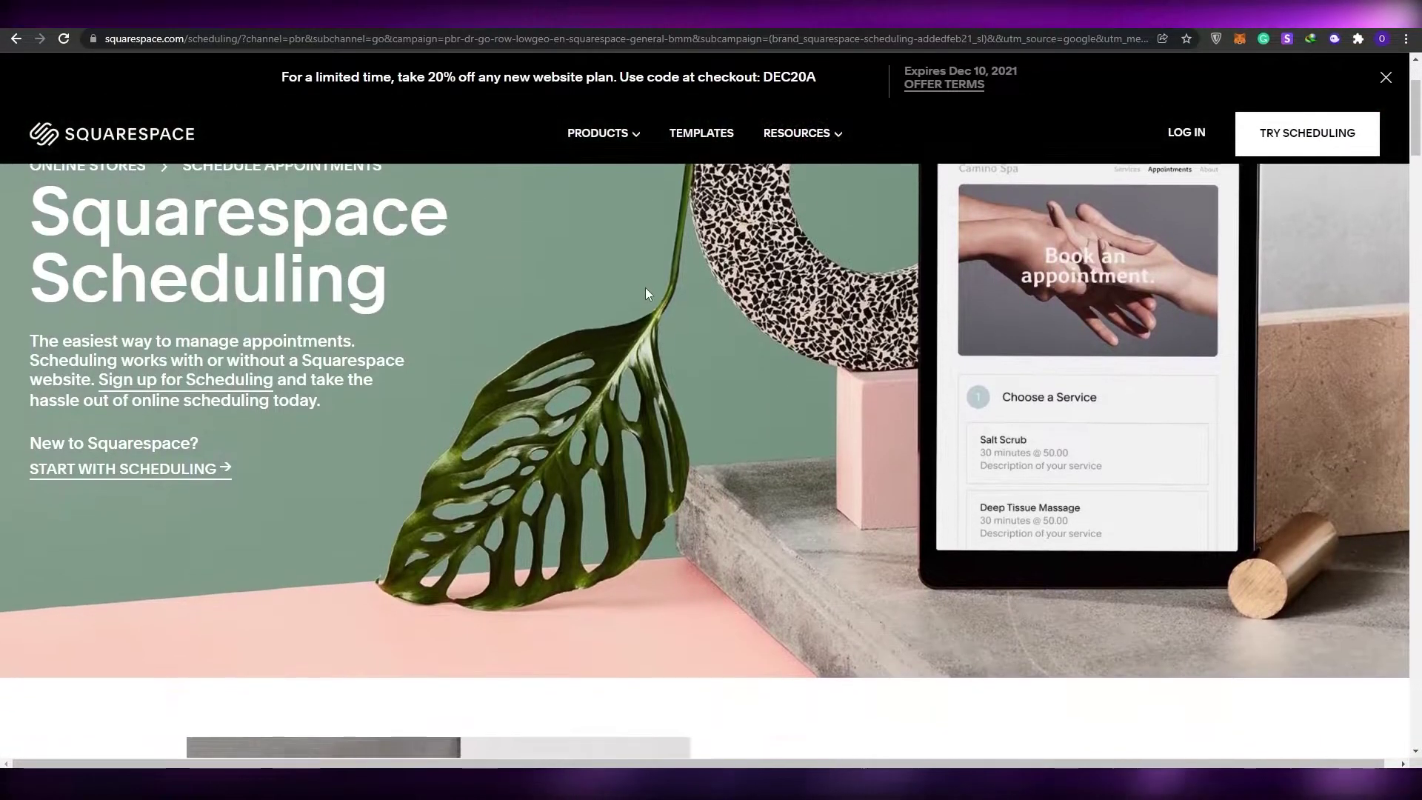
pyautogui.scroll(-5, 646, 289)
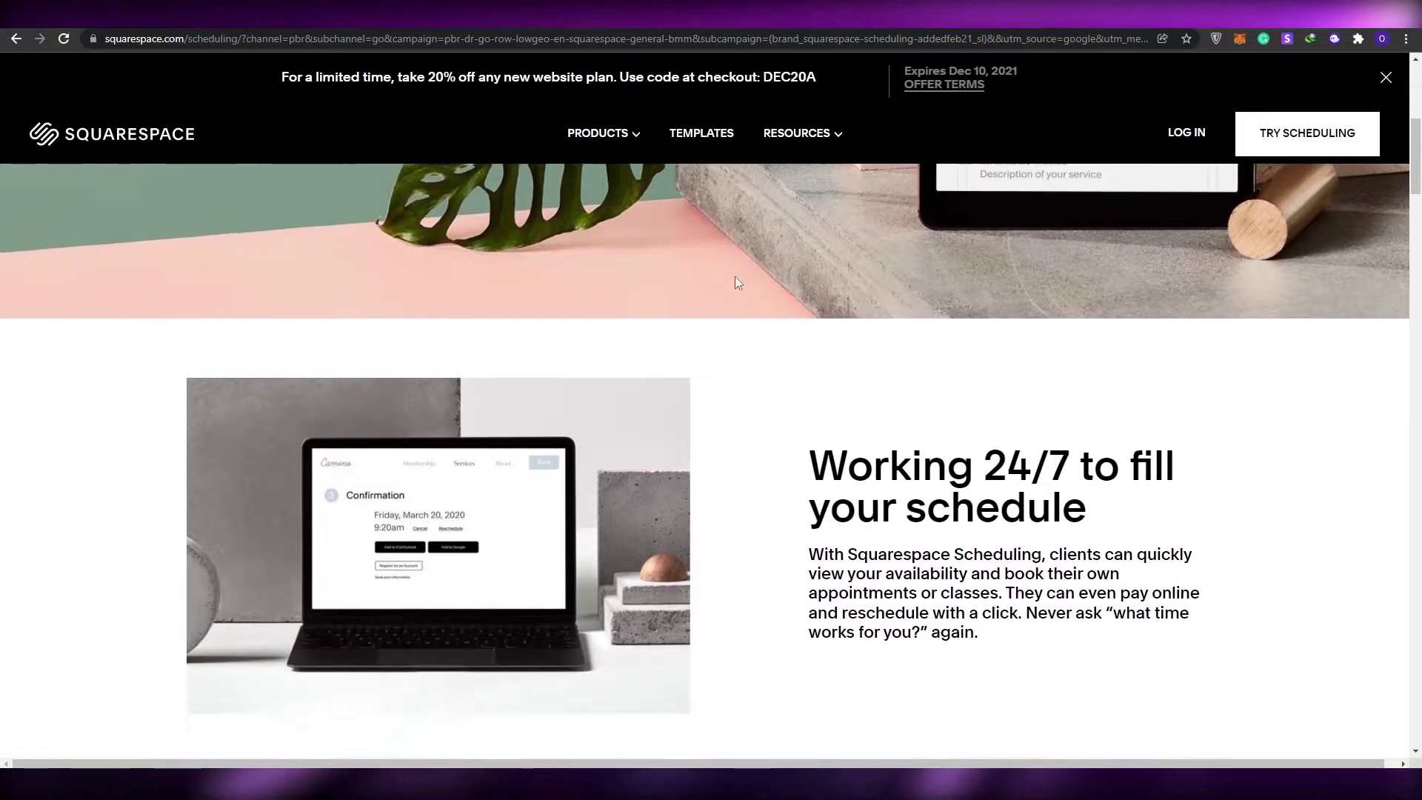
pyautogui.scroll(-3, 737, 282)
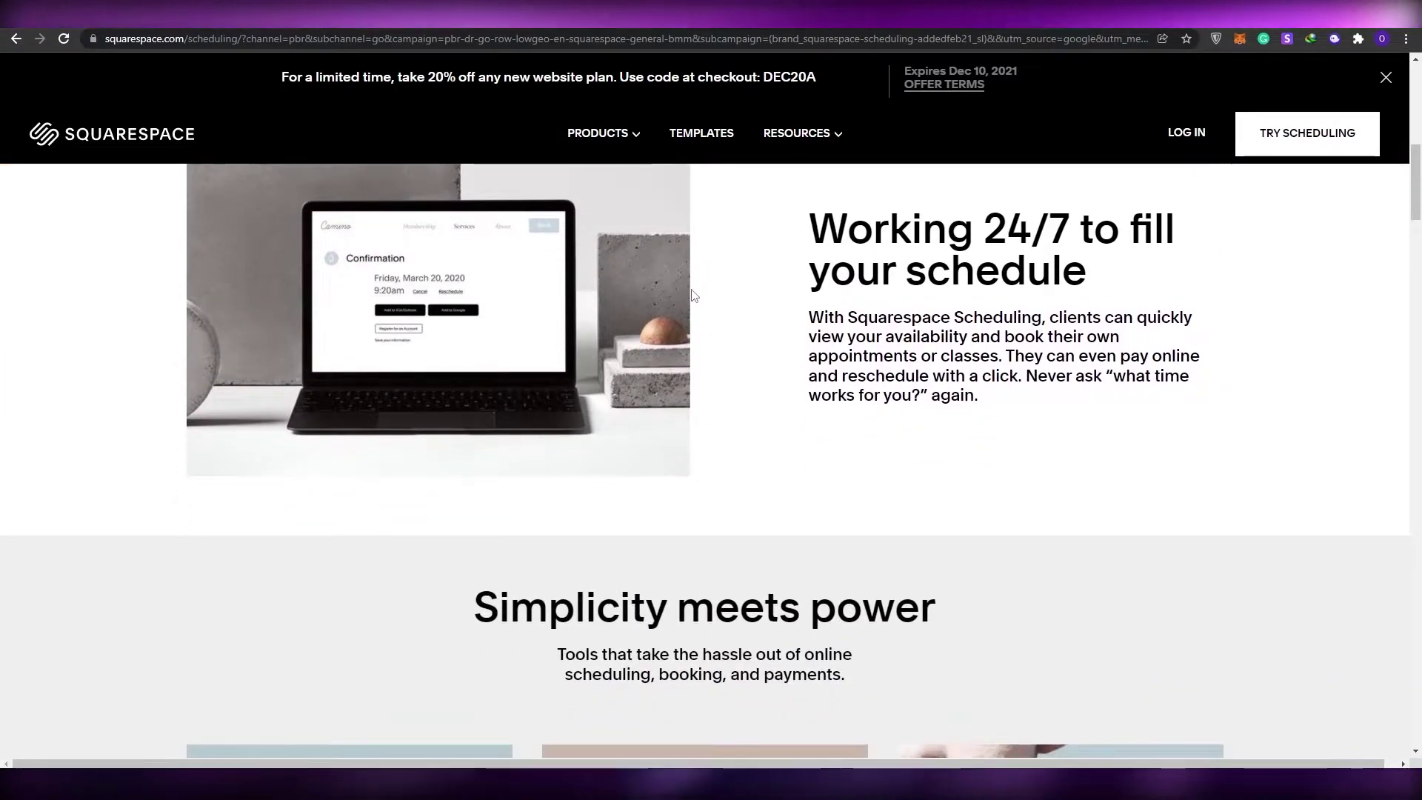
pyautogui.scroll(10, 694, 303)
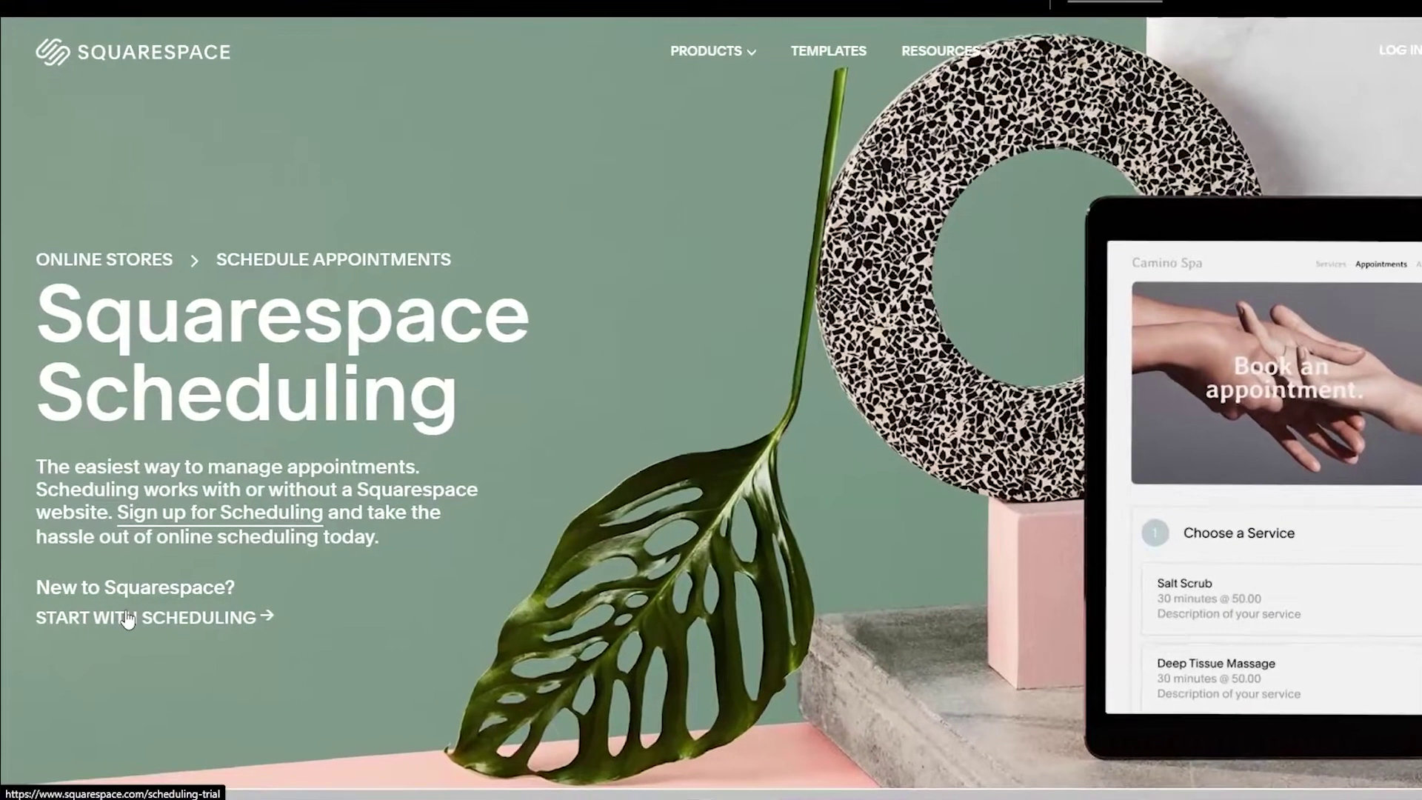
pyautogui.click(107, 613)
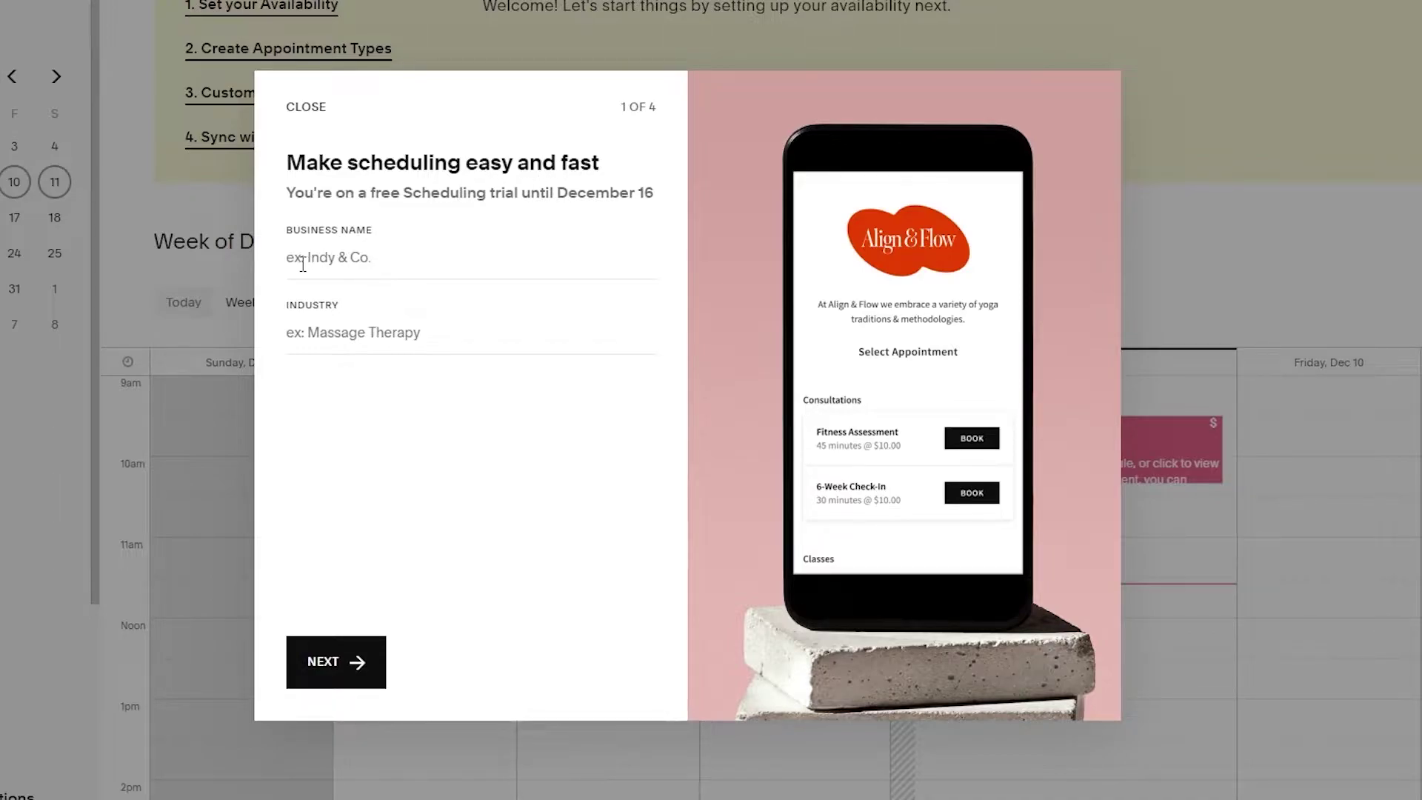
# Enter 'Jon & Jhon' as the business name.
pyautogui.click(325, 258)
pyautogui.click(333, 333)
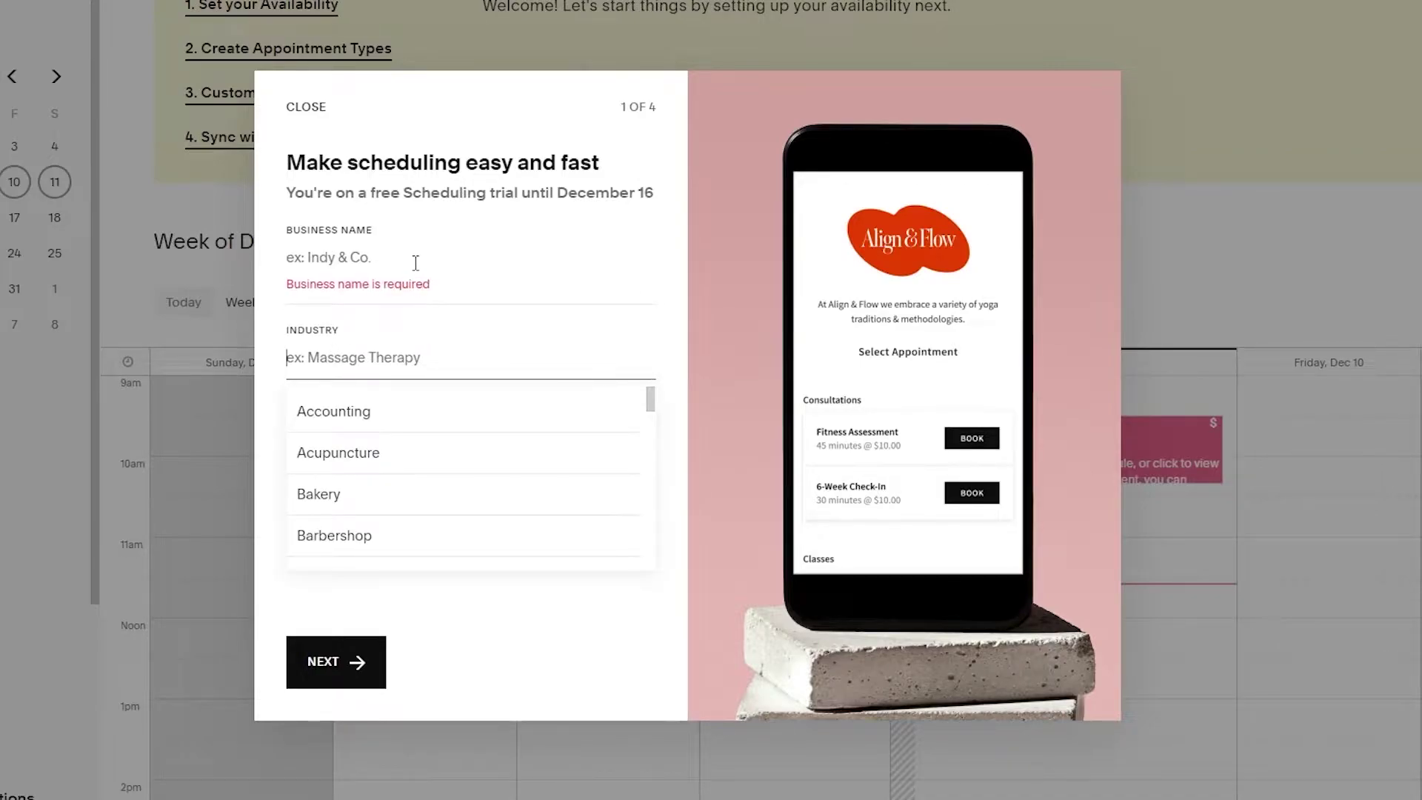
pyautogui.click(415, 263)
pyautogui.click(311, 358)
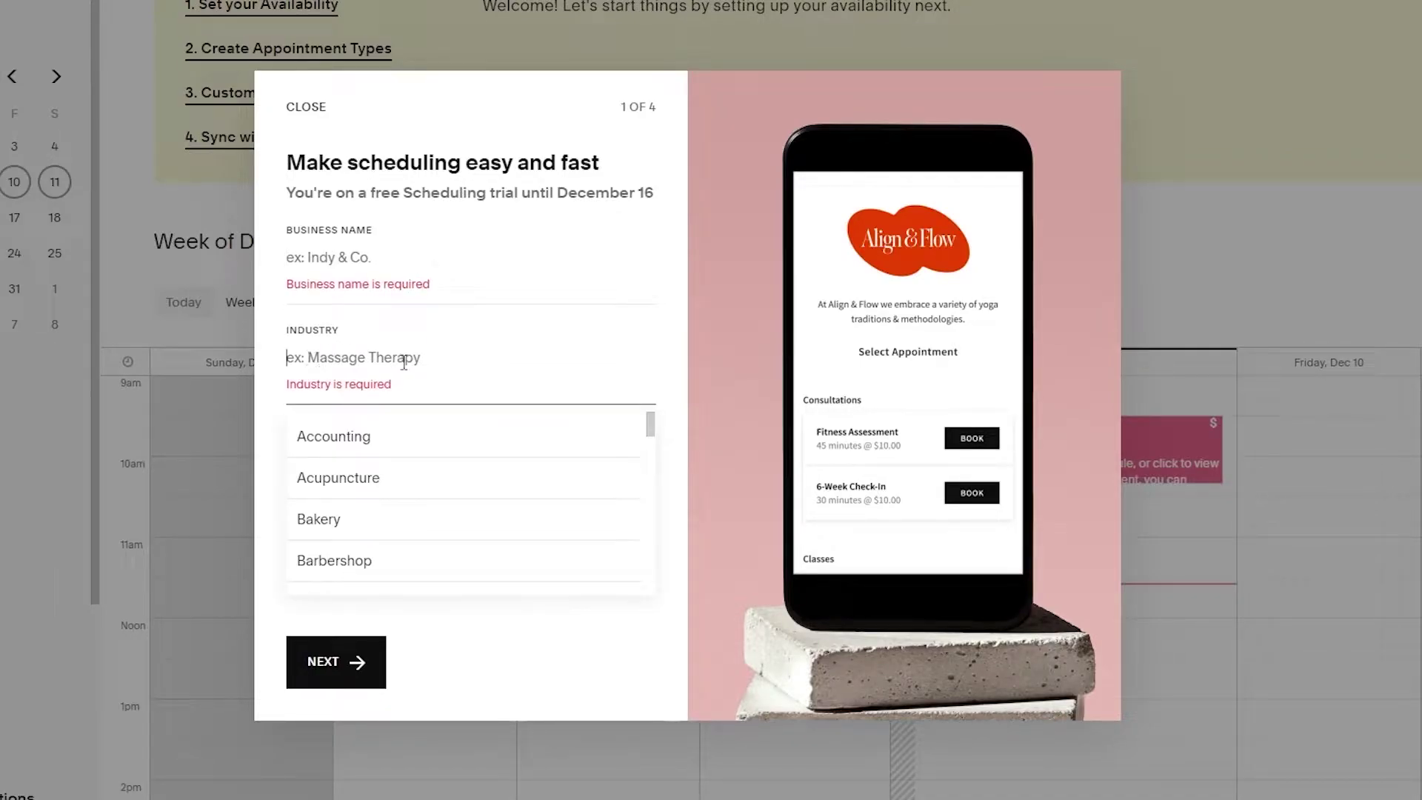
pyautogui.click(414, 254)
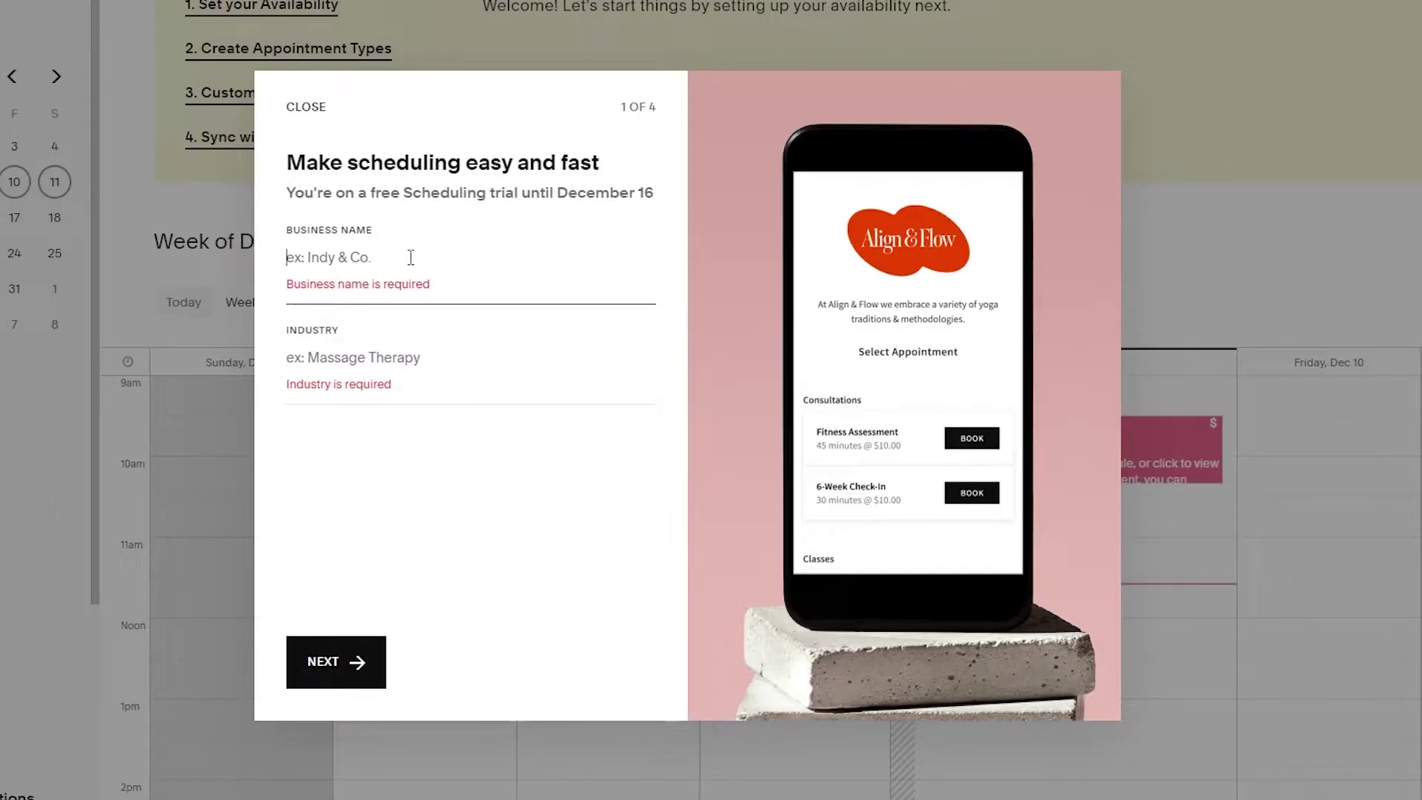
pyautogui.write('jo')
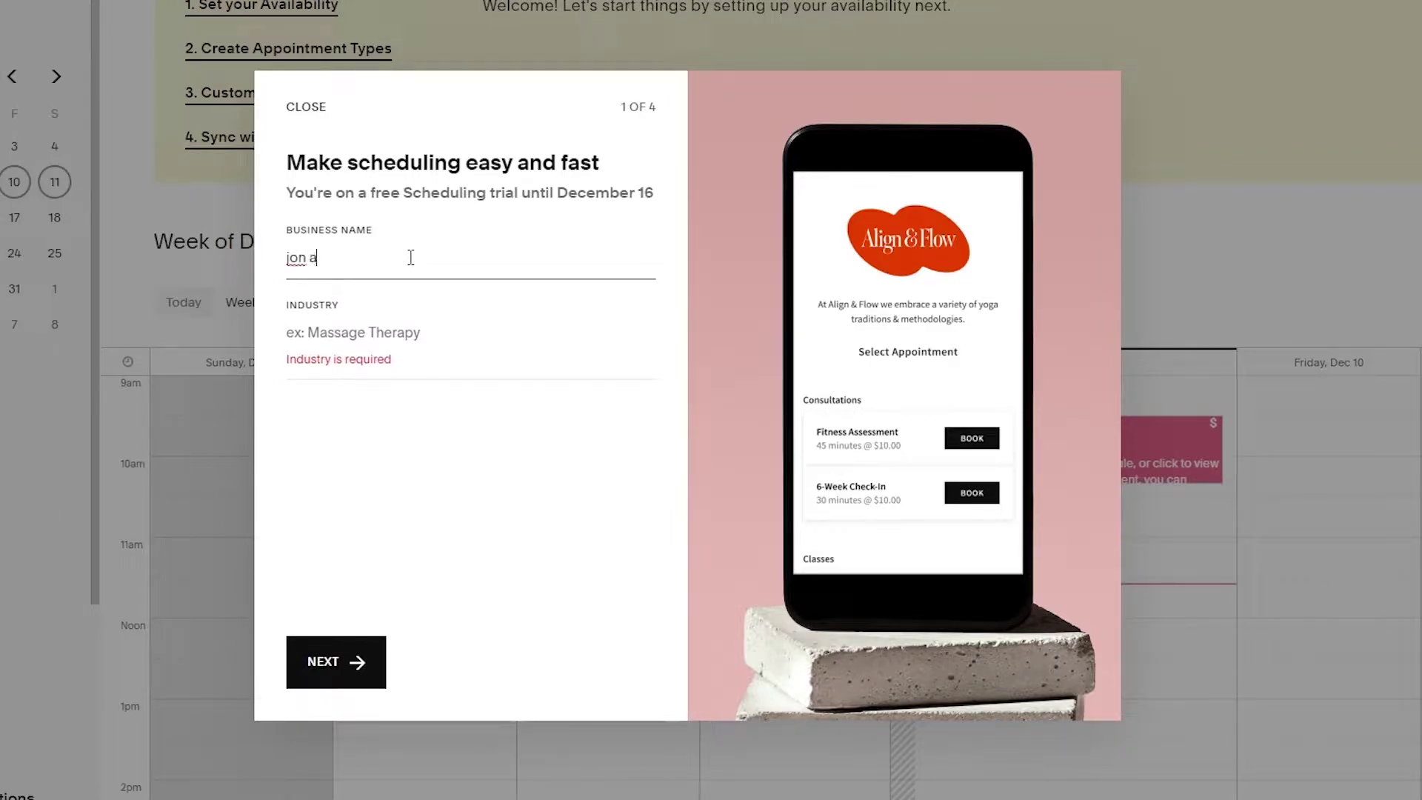
pyautogui.write('n')
pyautogui.press('BackSpace')
pyautogui.press('BackSpace')
pyautogui.press('BackSpace')
pyautogui.write('Jon & Jhon')
# Choose Barbershop as the industry.
pyautogui.click(337, 333)
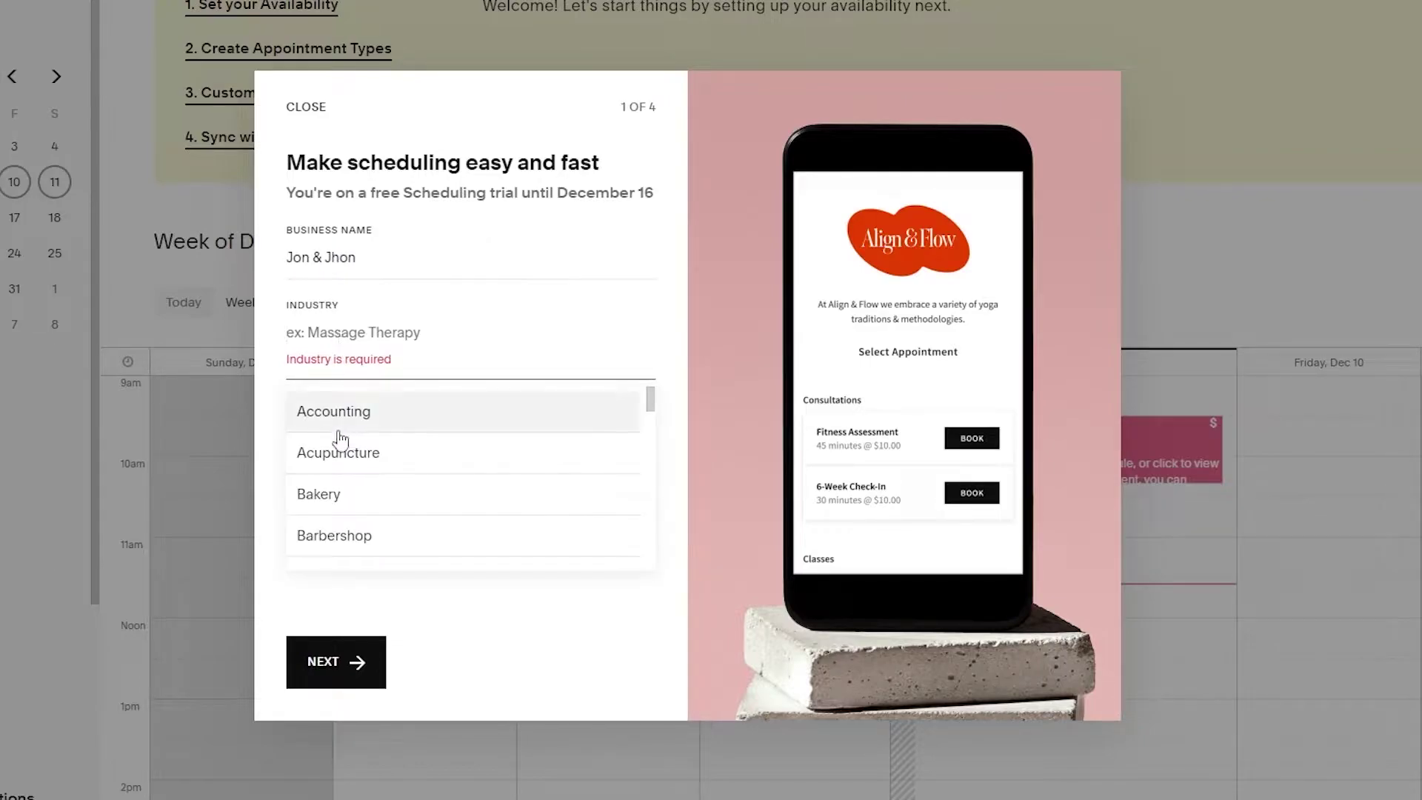
pyautogui.scroll(-4, 354, 525)
pyautogui.scroll(4, 363, 533)
pyautogui.scroll(-1, 353, 428)
pyautogui.click(388, 441)
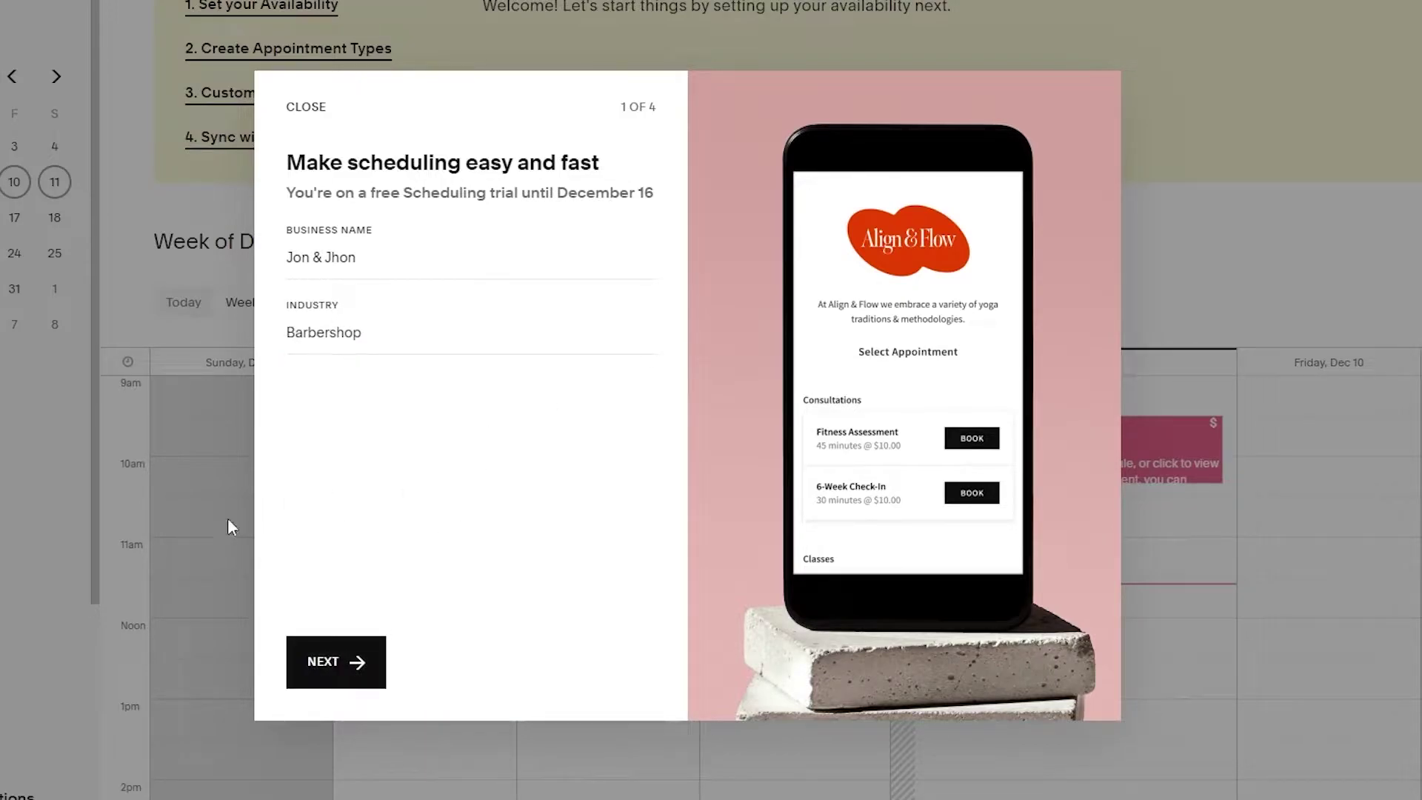
# Mark Monday, Wednesday and Friday available and give Monday 9:00am-5:00pm hours.
pyautogui.click(354, 661)
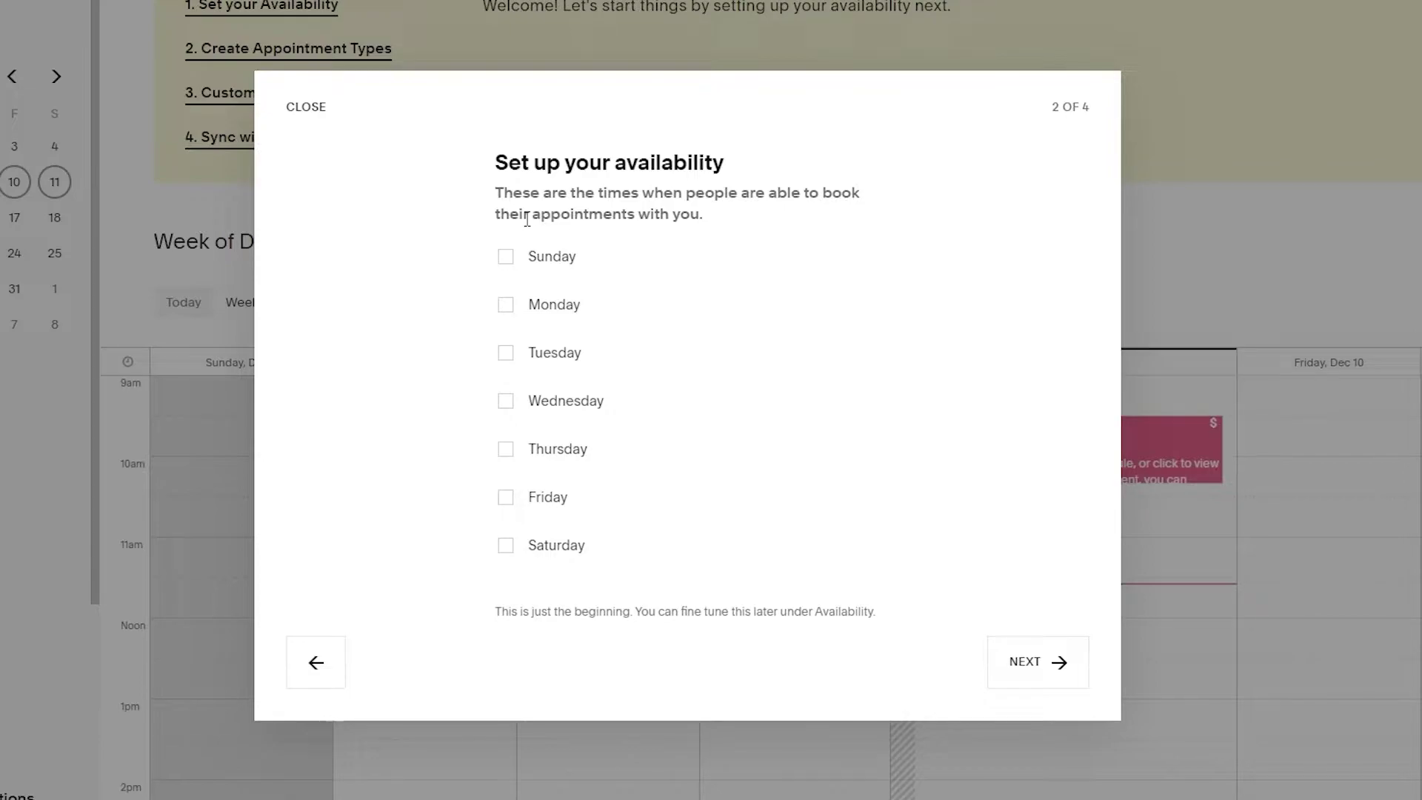
pyautogui.click(507, 310)
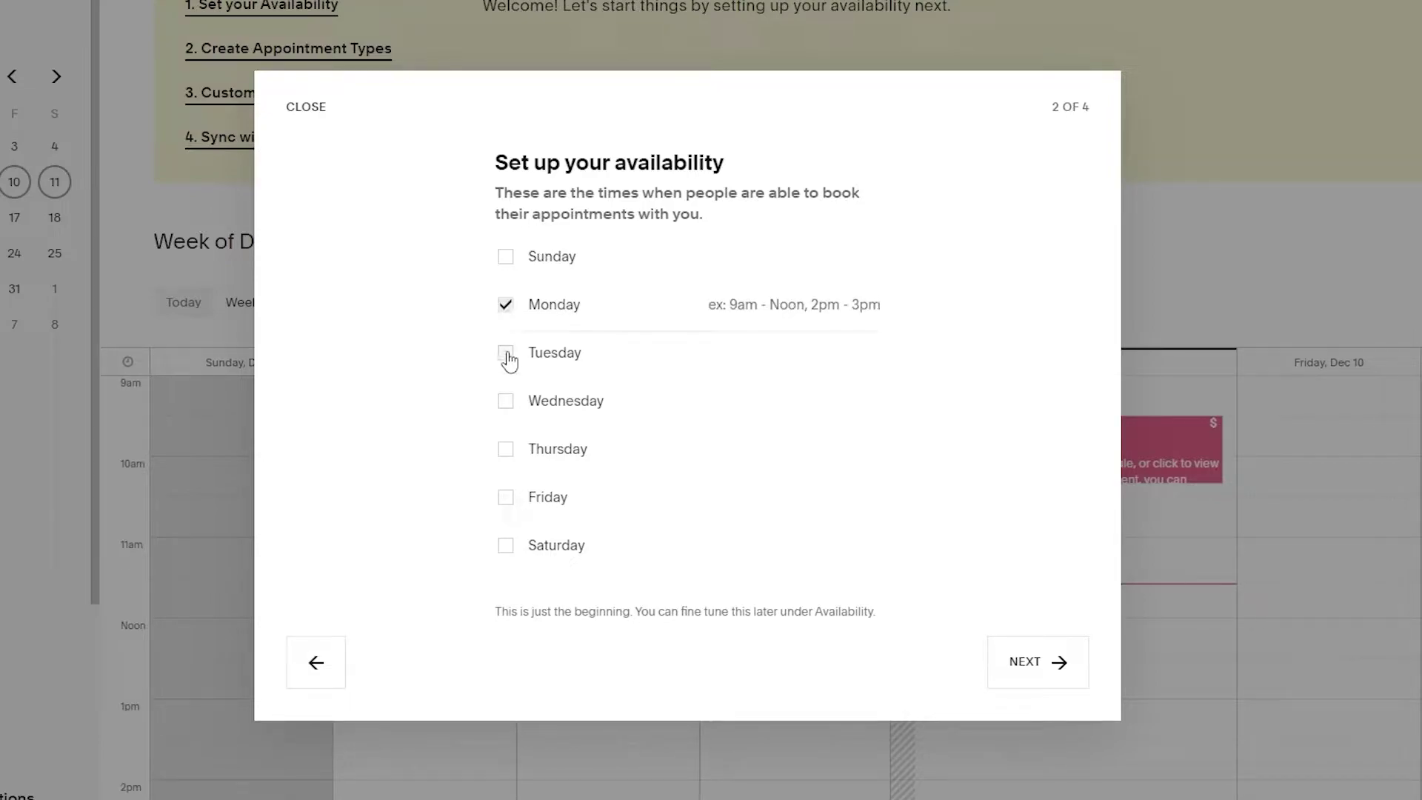
pyautogui.click(506, 415)
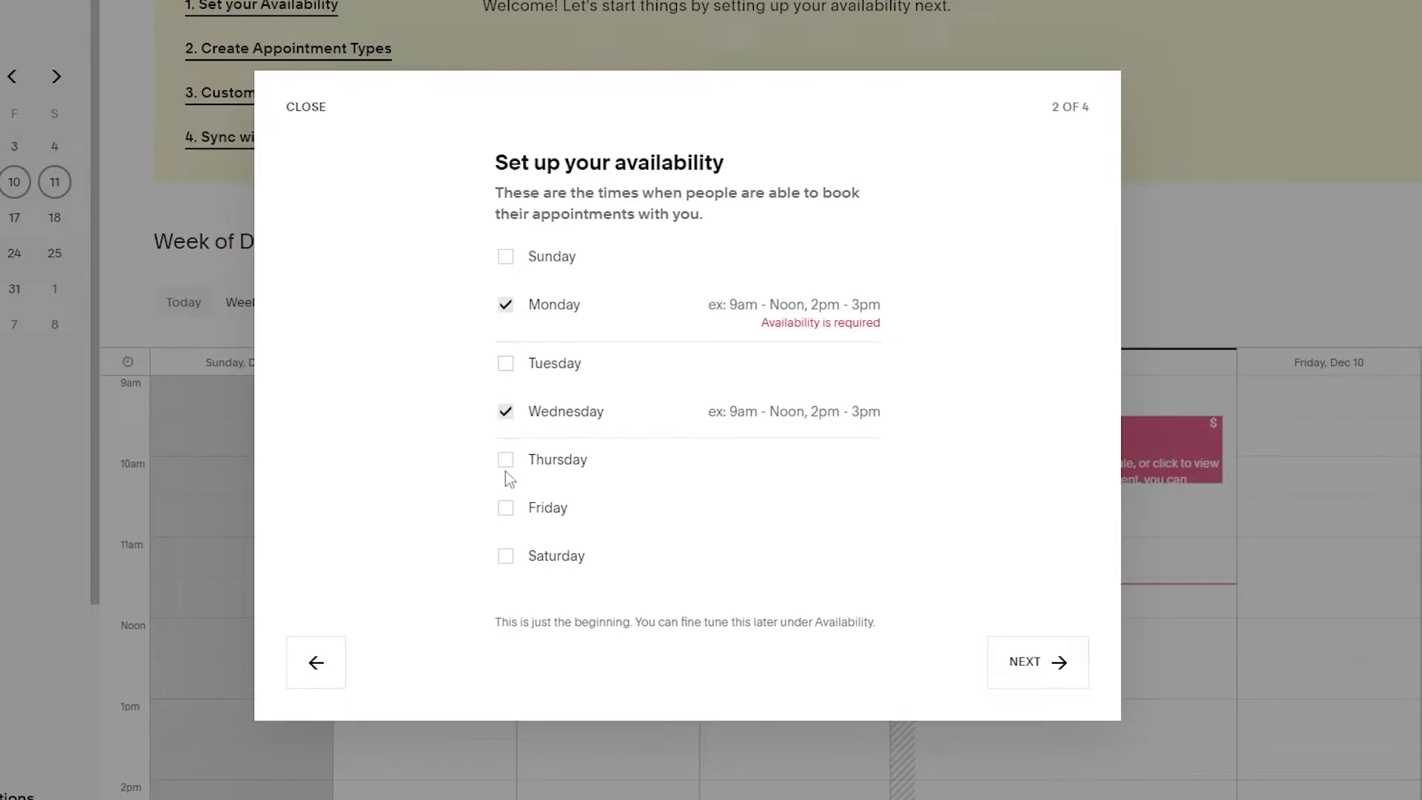
pyautogui.click(502, 521)
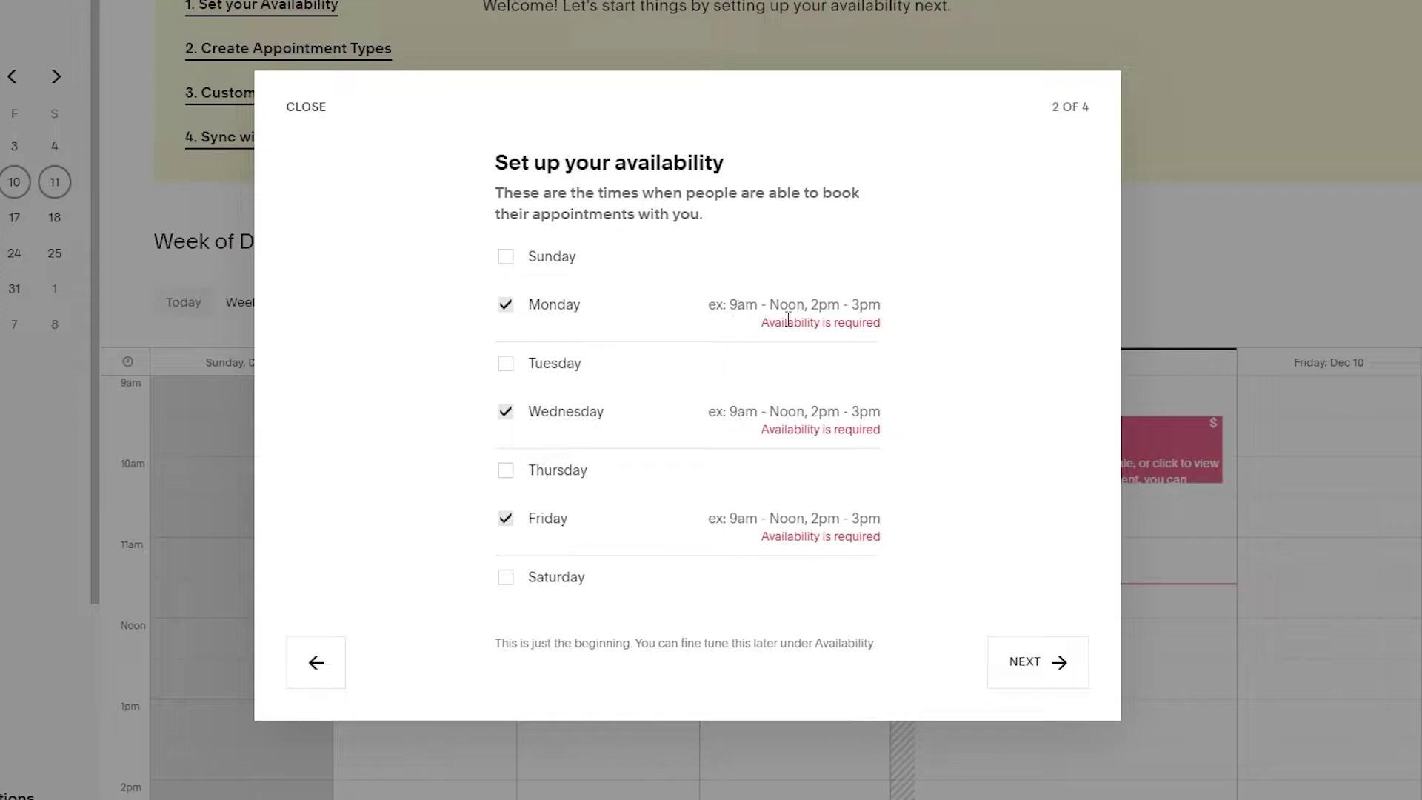
pyautogui.write('9am')
pyautogui.write(' 5pm')
pyautogui.press('Tab')
pyautogui.click(864, 401)
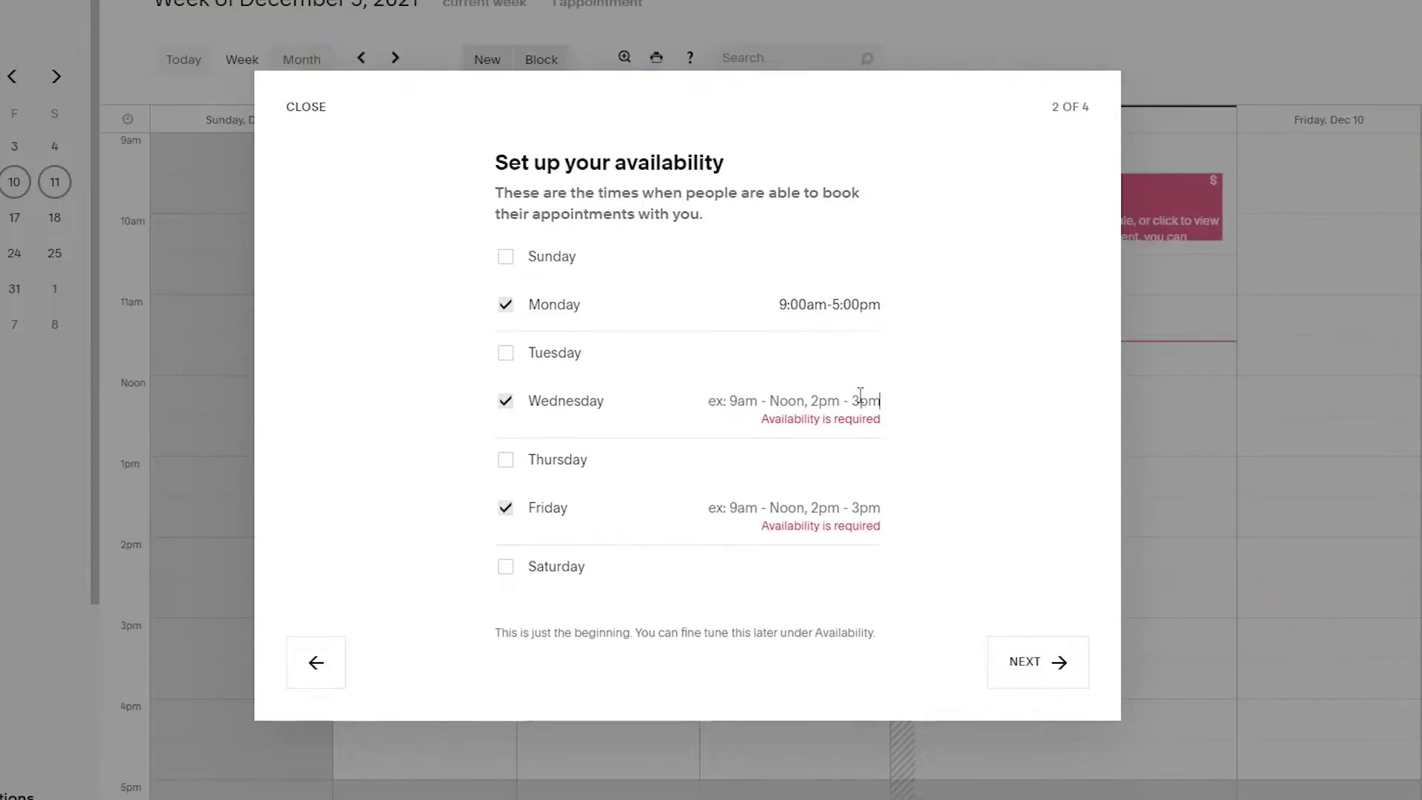
# Add Tuesday and Thursday, and fill Tuesday through Friday with 9:00am-5:00pm.
pyautogui.click(506, 354)
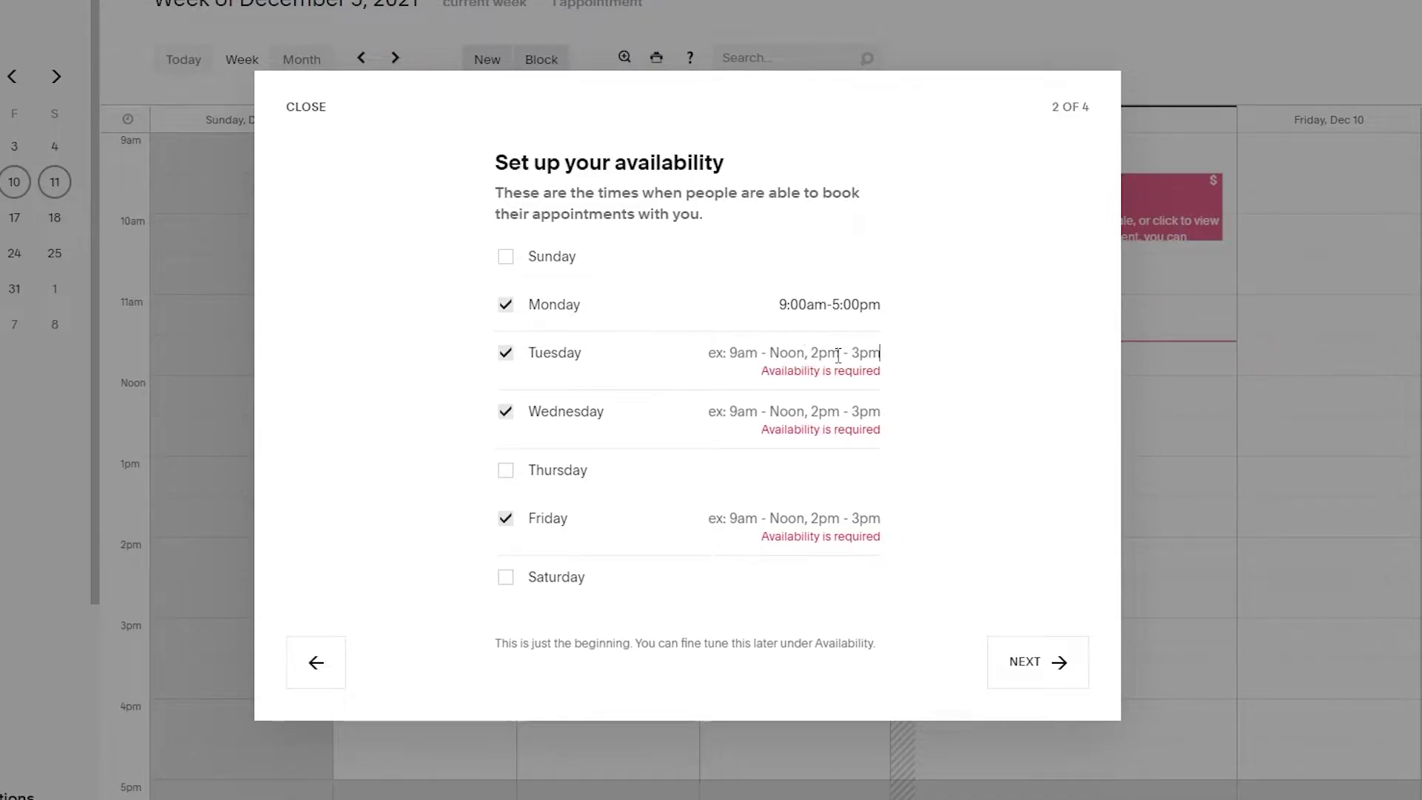
pyautogui.write('9:00am-5:00pm')
pyautogui.click(848, 400)
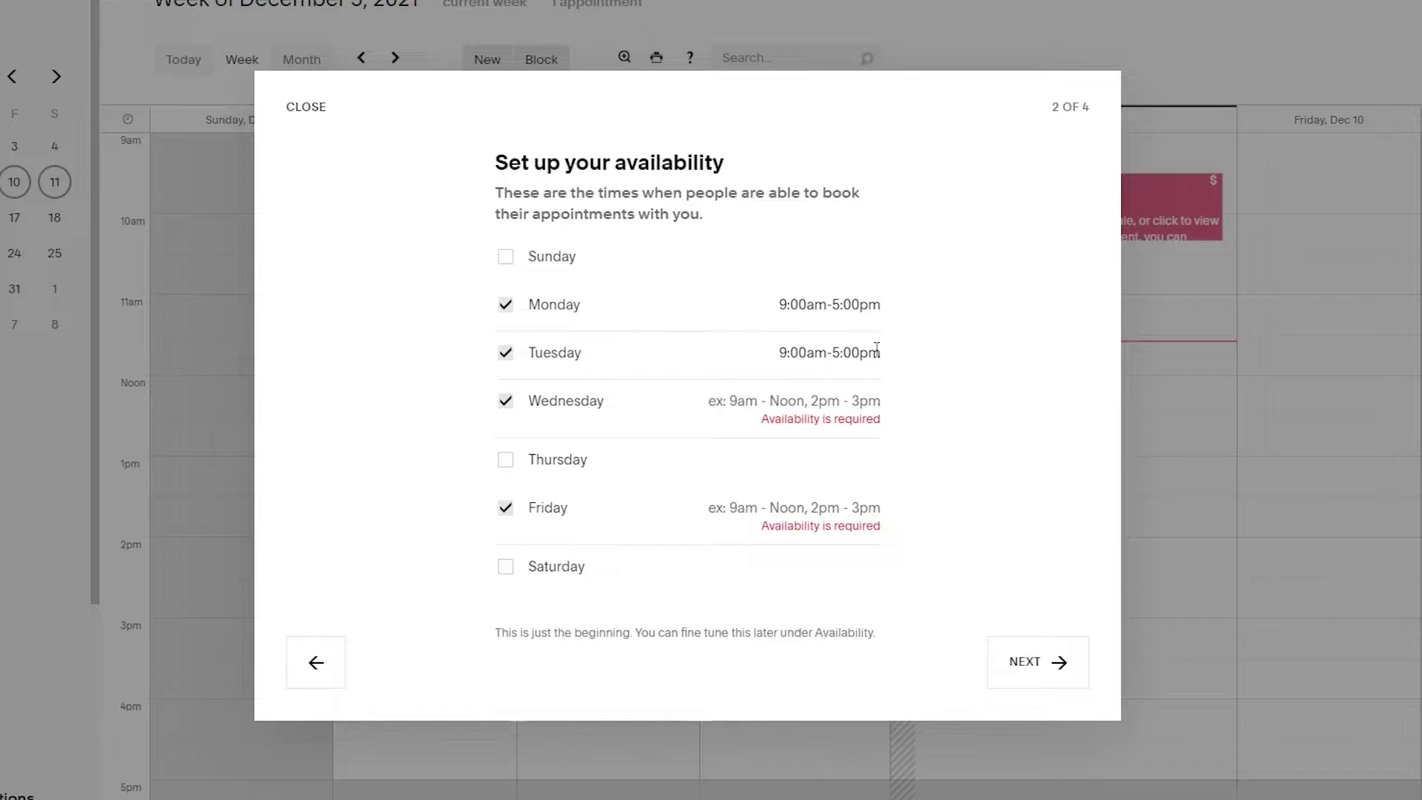
pyautogui.write('9:00am-5:00pm')
pyautogui.click(581, 481)
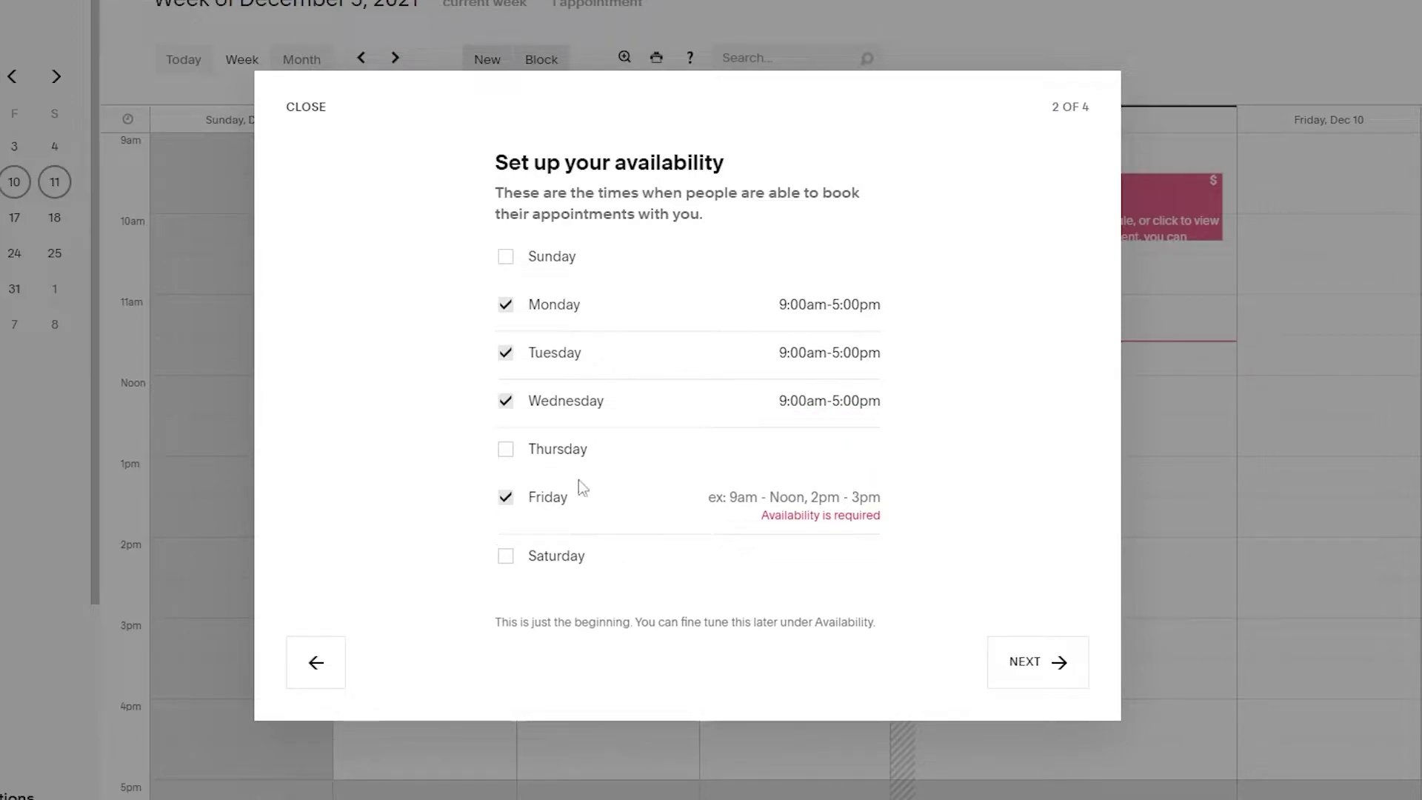
pyautogui.click(511, 452)
pyautogui.write('9:00am-5:00pm')
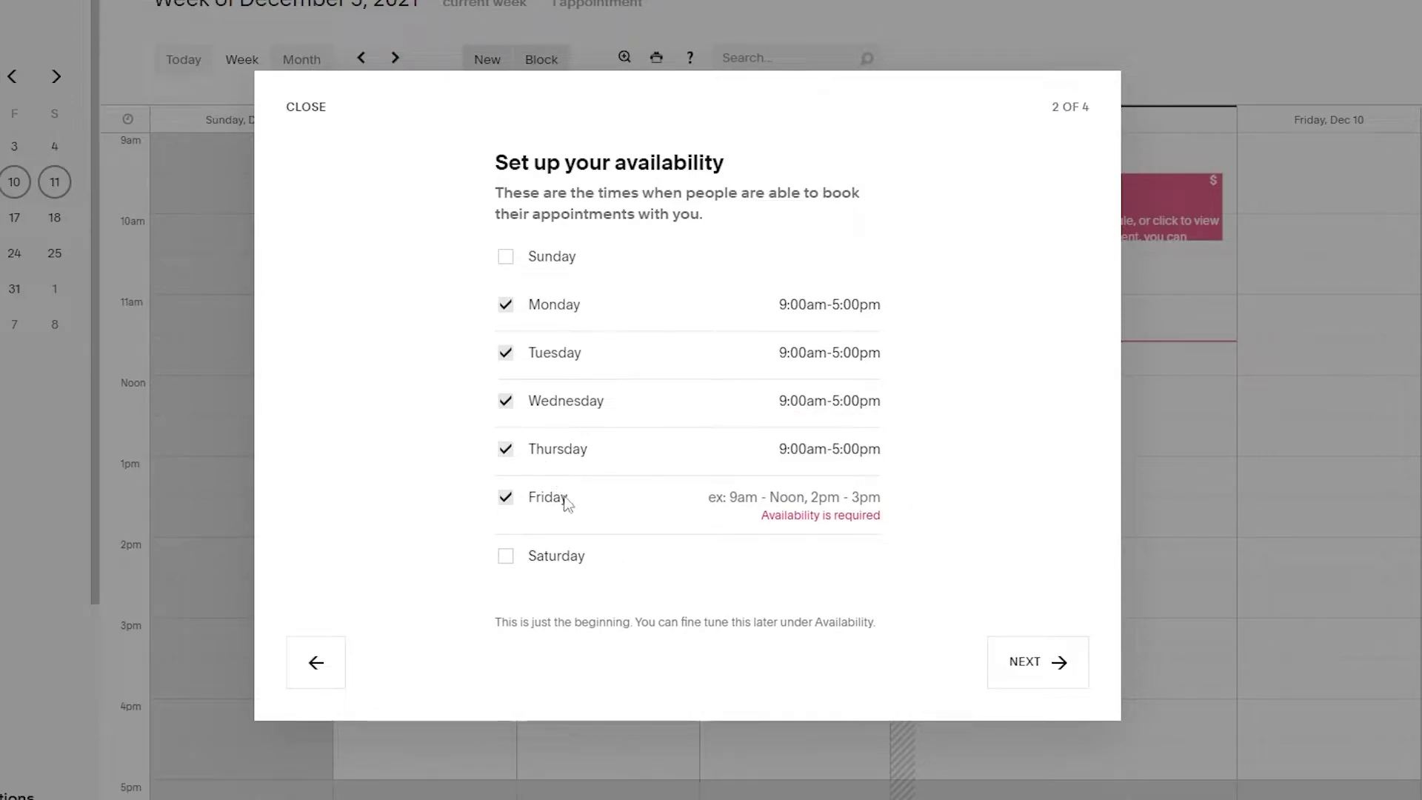
pyautogui.write('9:00am-5:00pm')
pyautogui.click(578, 539)
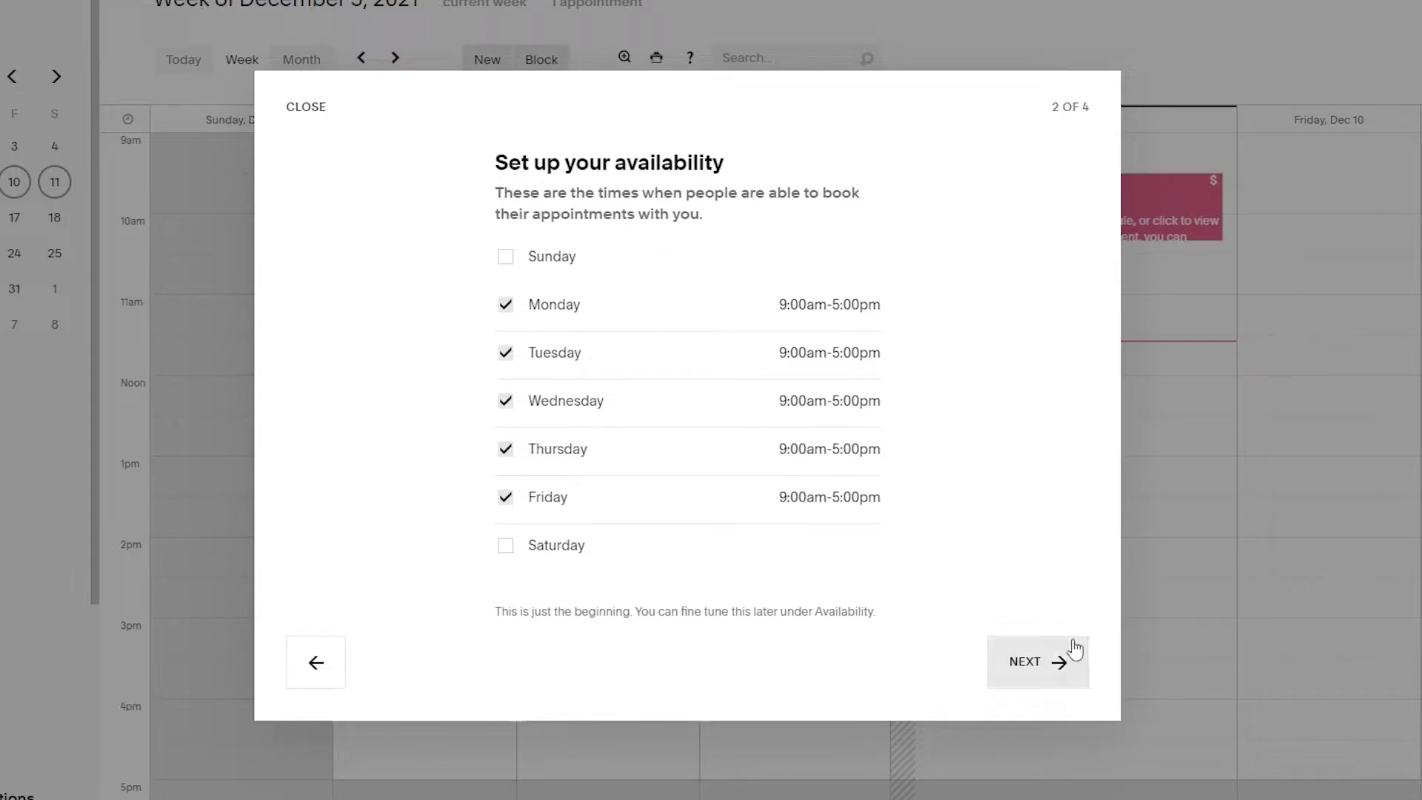
# Choose Appointments as the service type.
pyautogui.click(1044, 689)
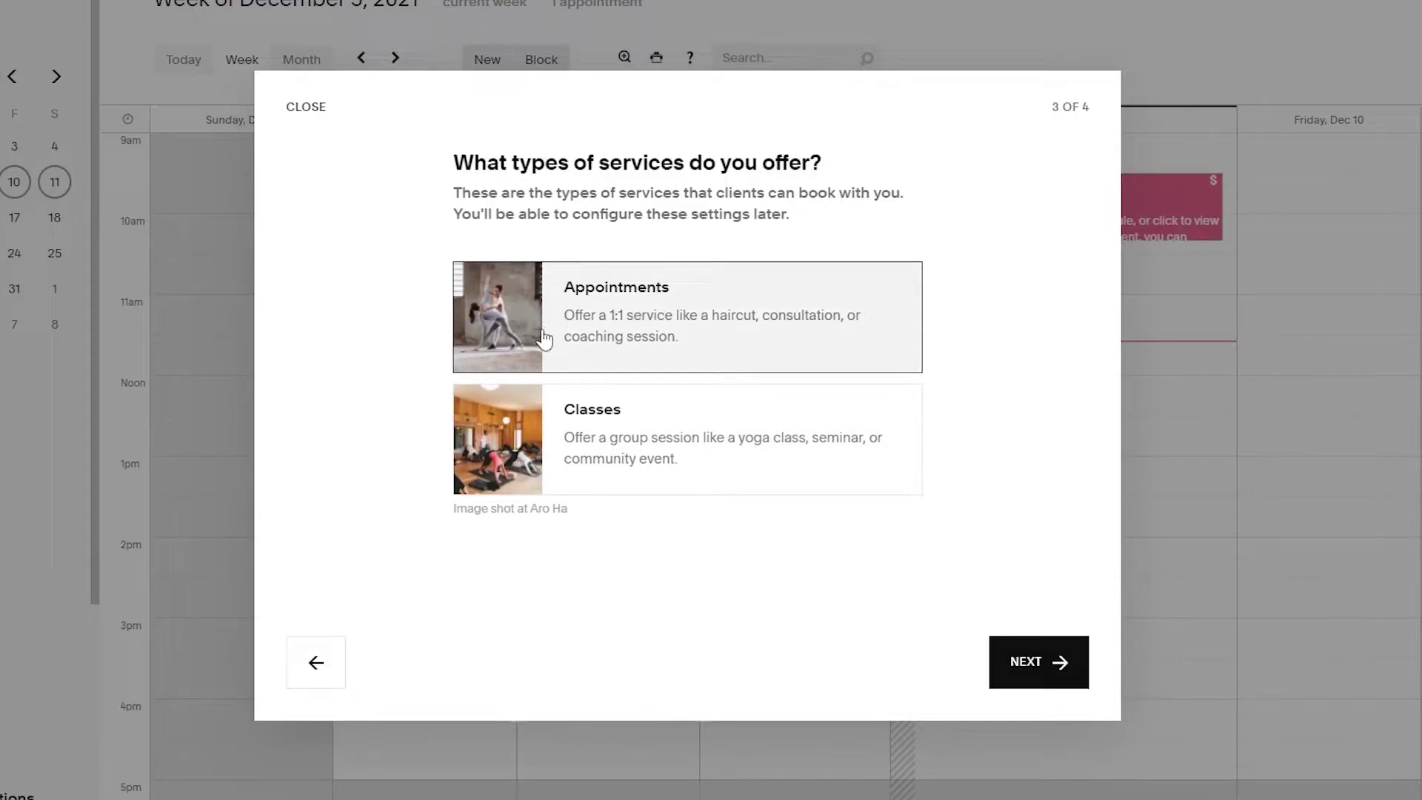
pyautogui.click(629, 348)
pyautogui.click(727, 349)
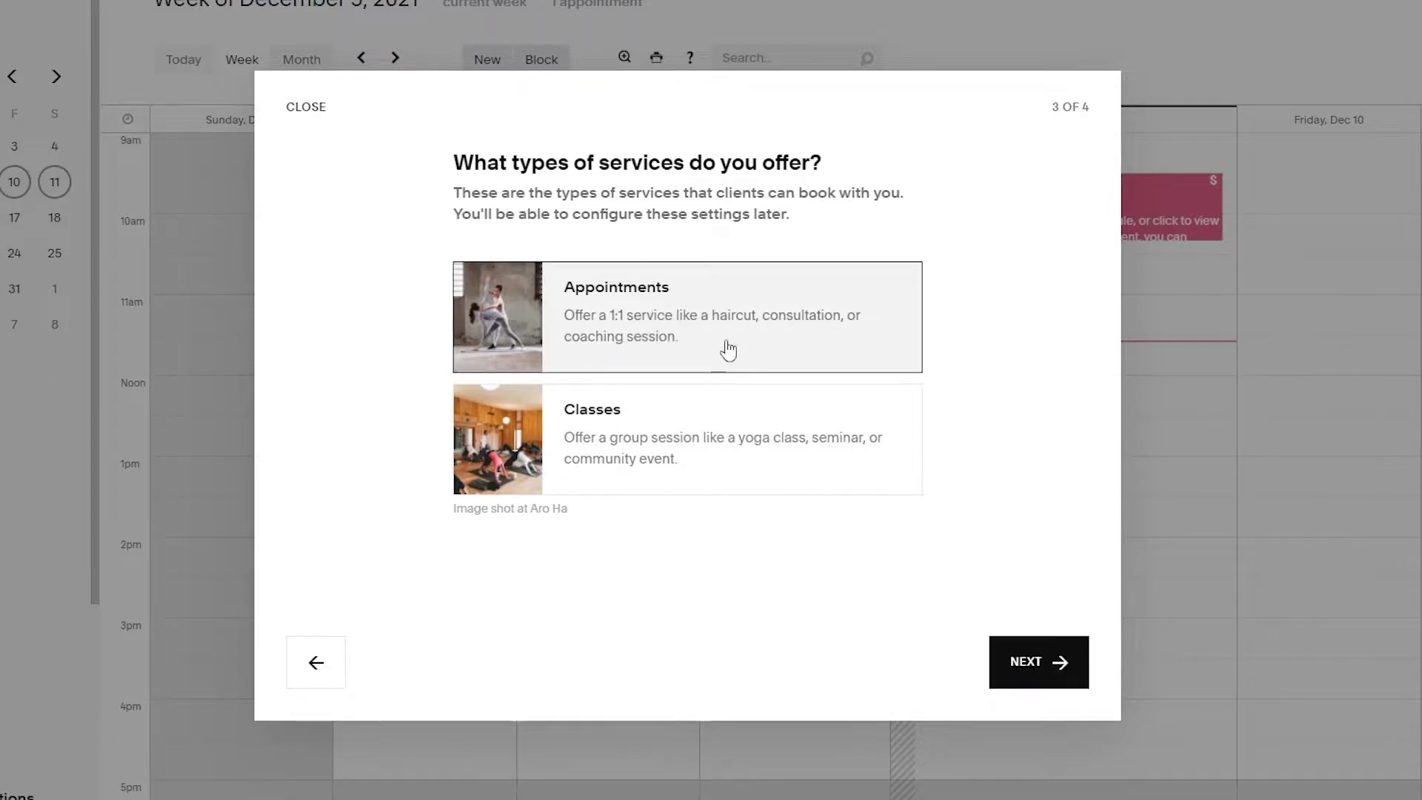
pyautogui.click(1037, 666)
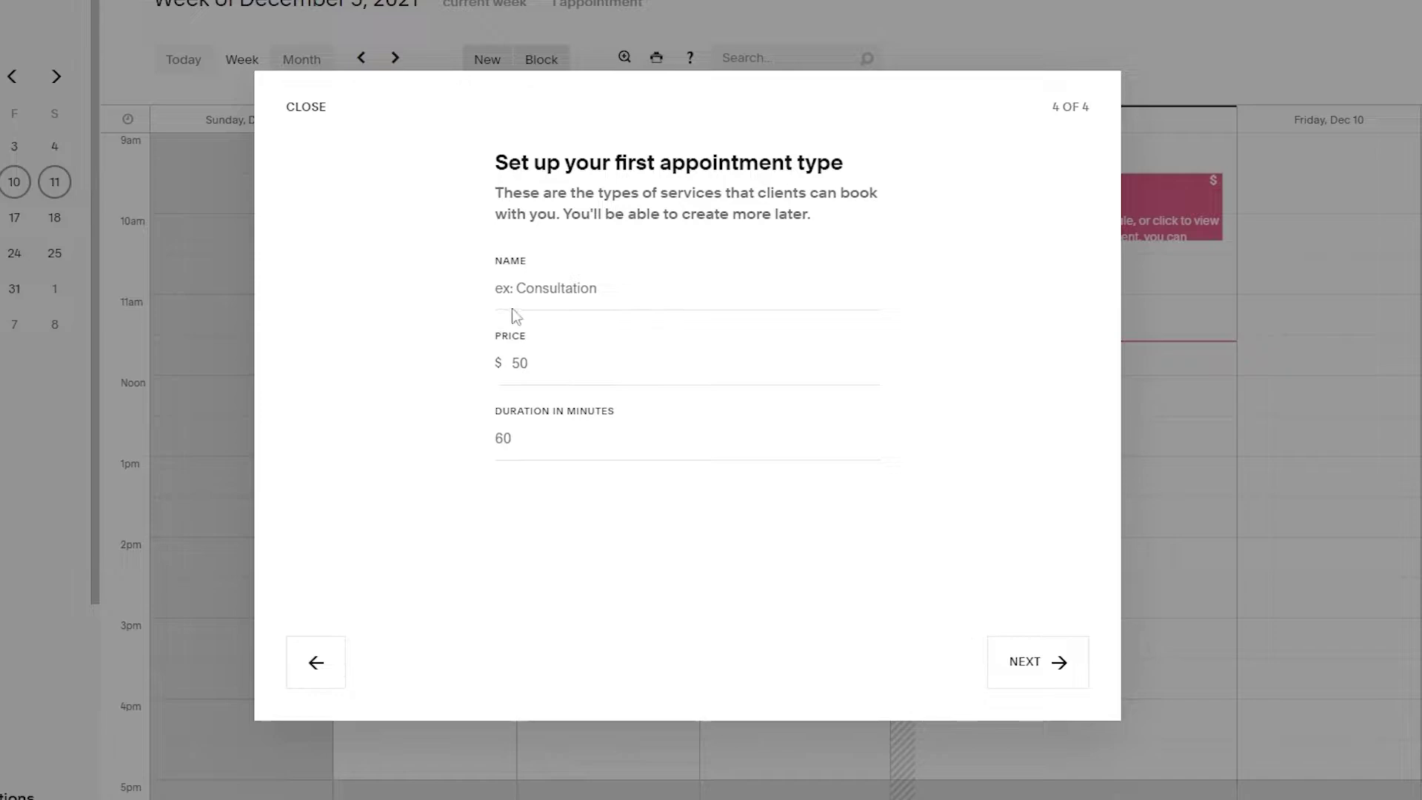
# Create the 'Hair cut' appointment type priced $5 with a 55-minute duration.
pyautogui.click(535, 289)
pyautogui.write('Hair cut')
pyautogui.click(573, 376)
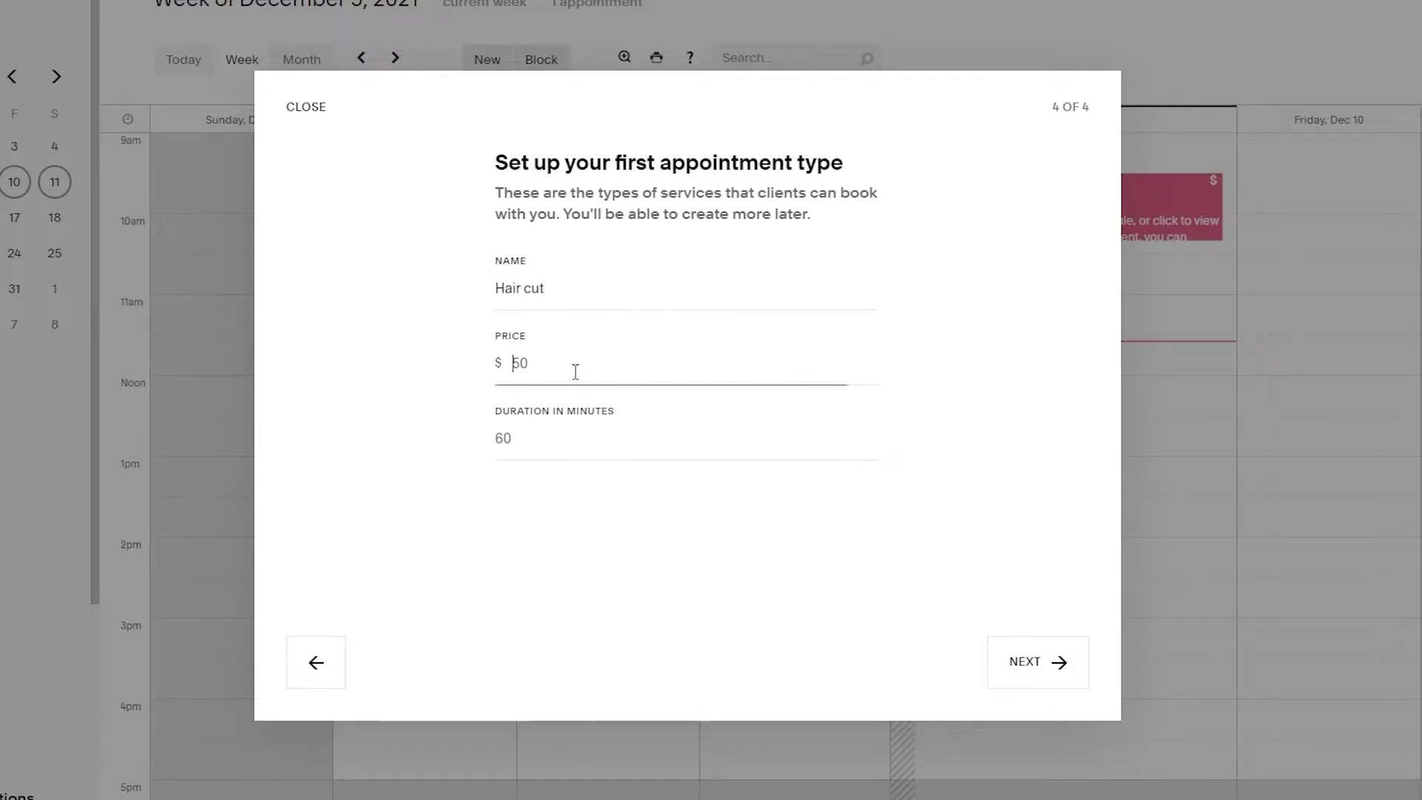
pyautogui.write('5')
pyautogui.click(578, 447)
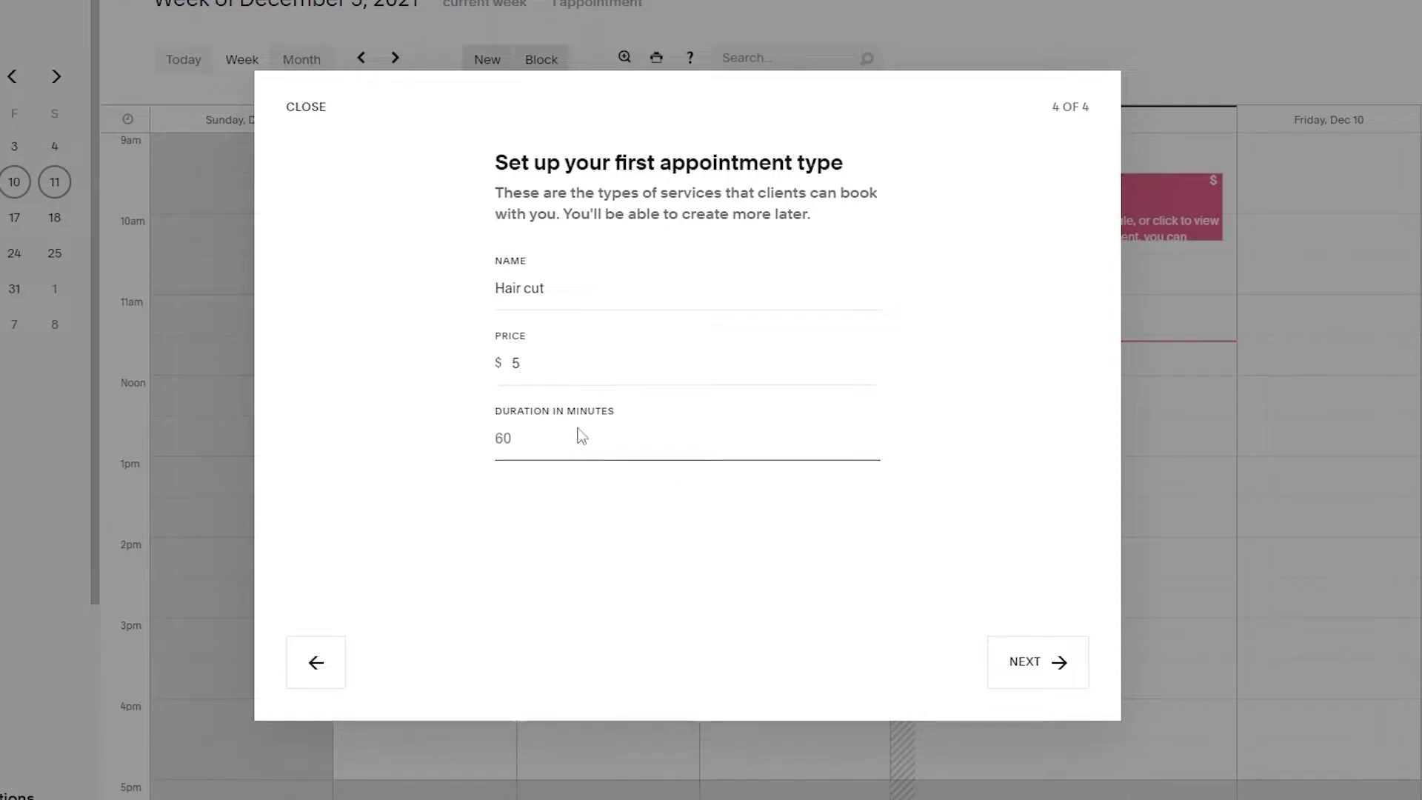
pyautogui.write('55')
pyautogui.click(598, 488)
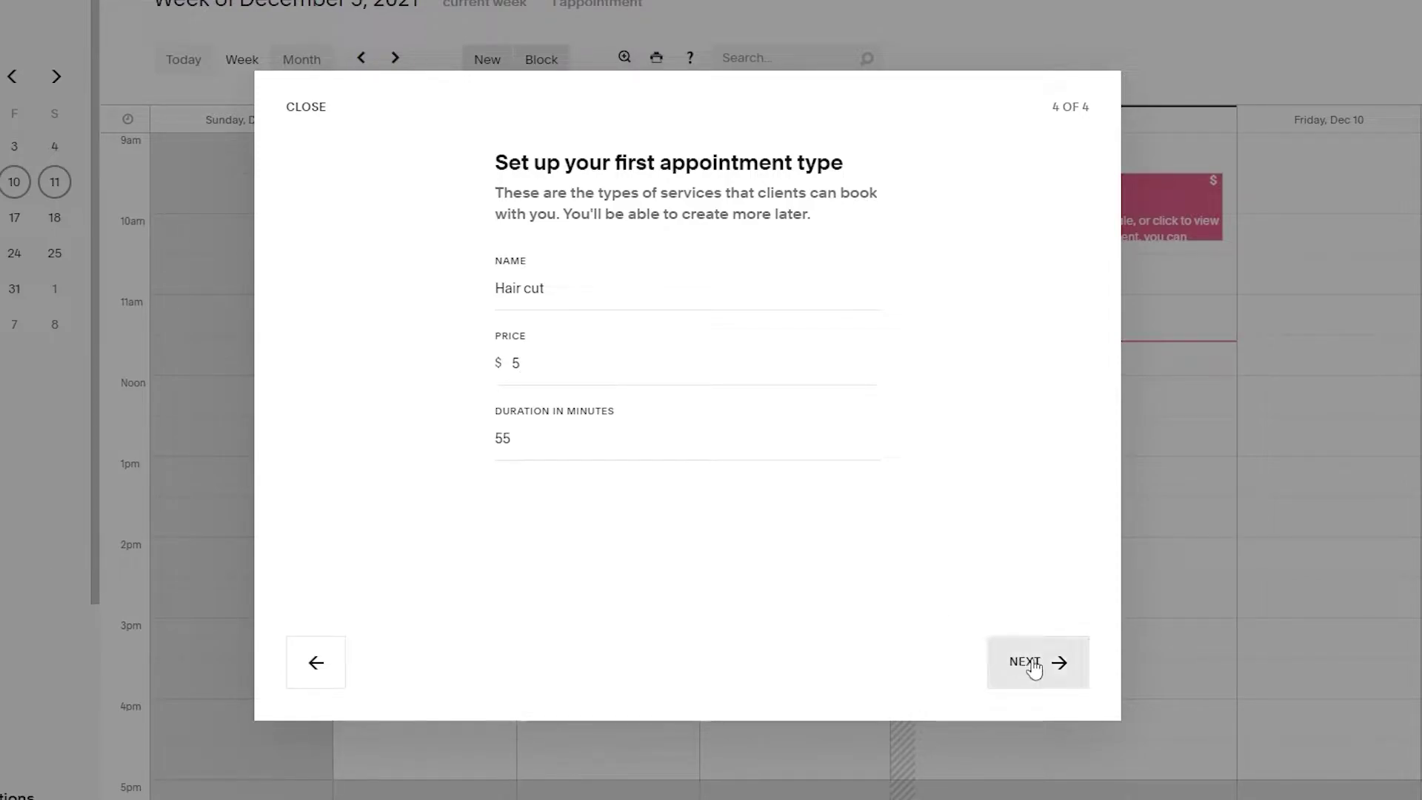
pyautogui.click(1035, 666)
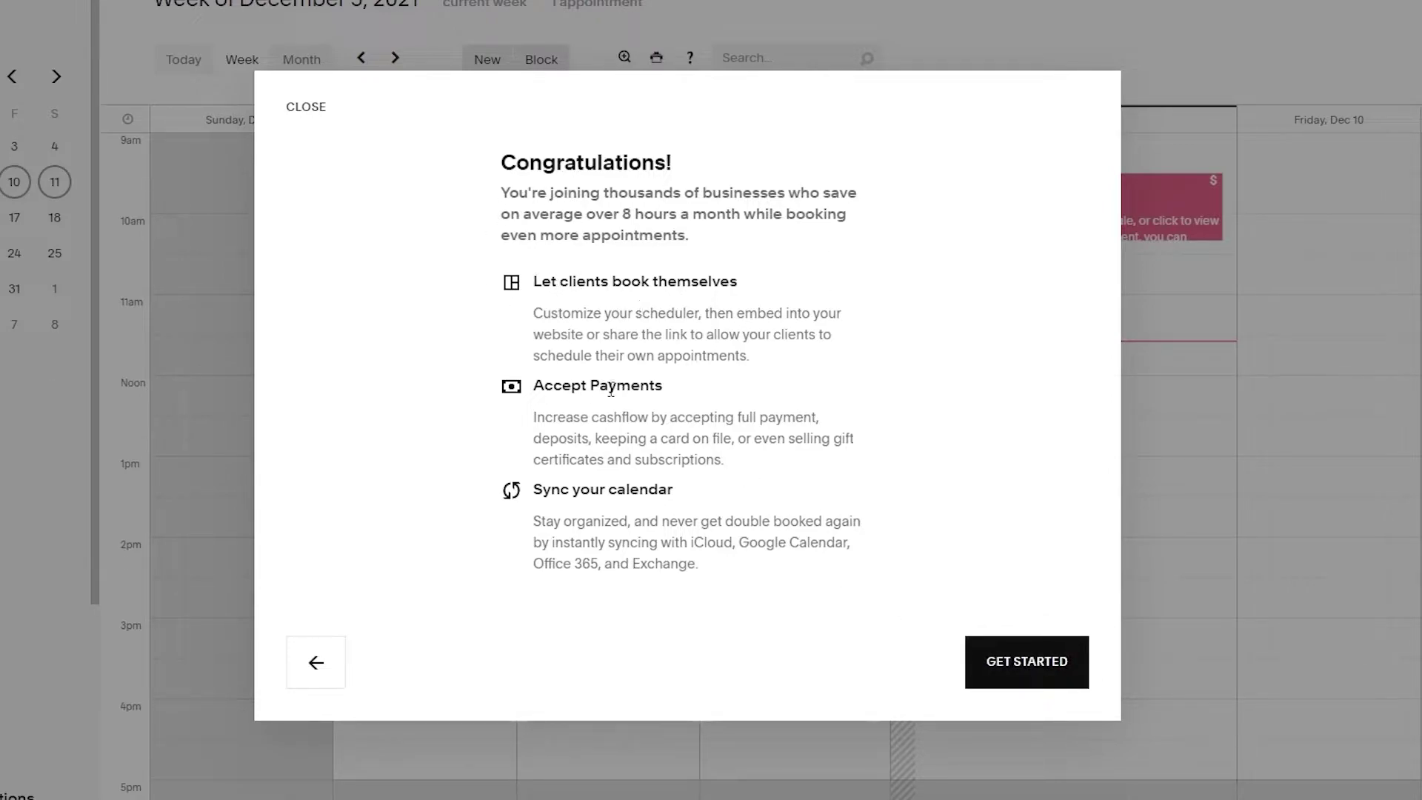
# Finish the wizard, review Hair cut's weekday 9:00am-5:00pm availability, and check Rooms/Resources.
pyautogui.click(1033, 675)
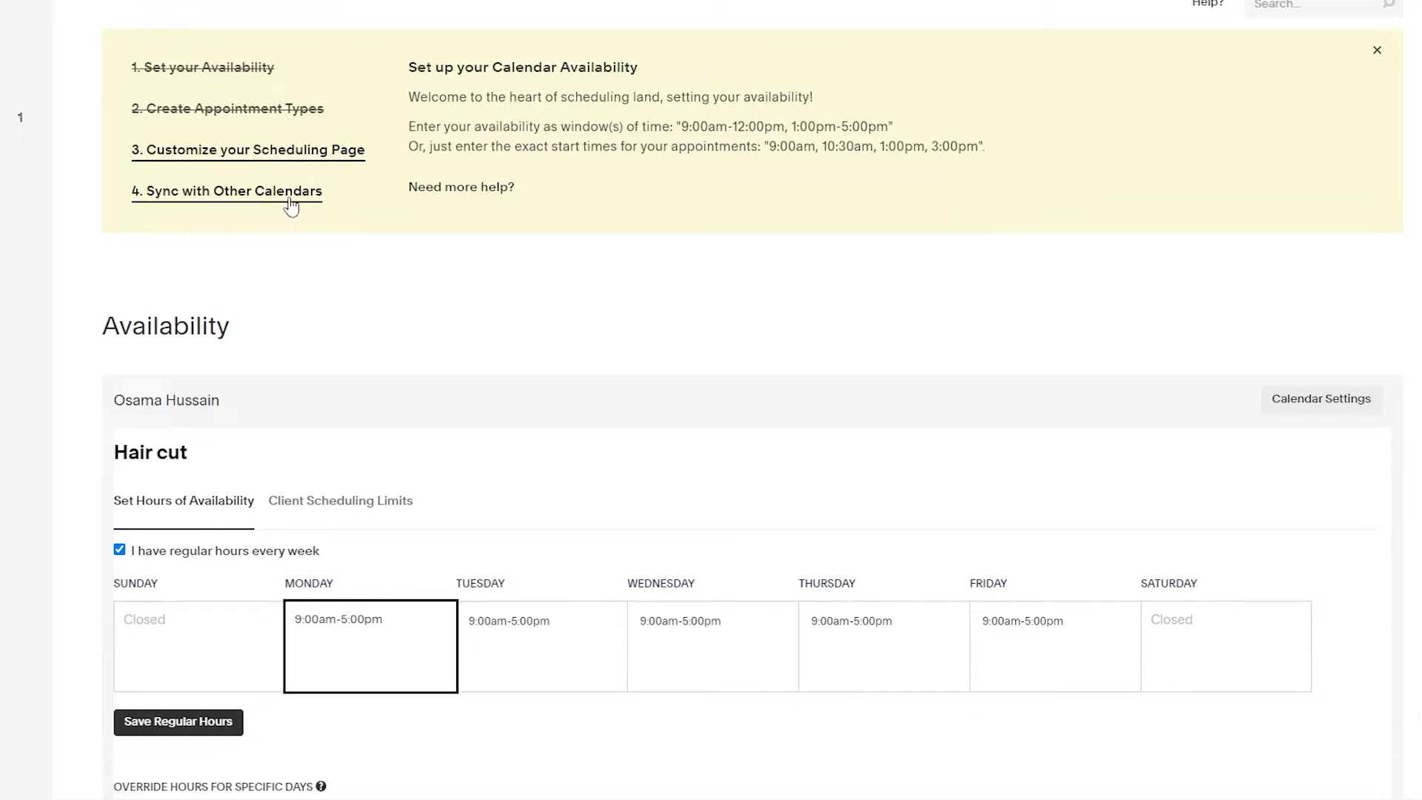
pyautogui.scroll(-2, 375, 207)
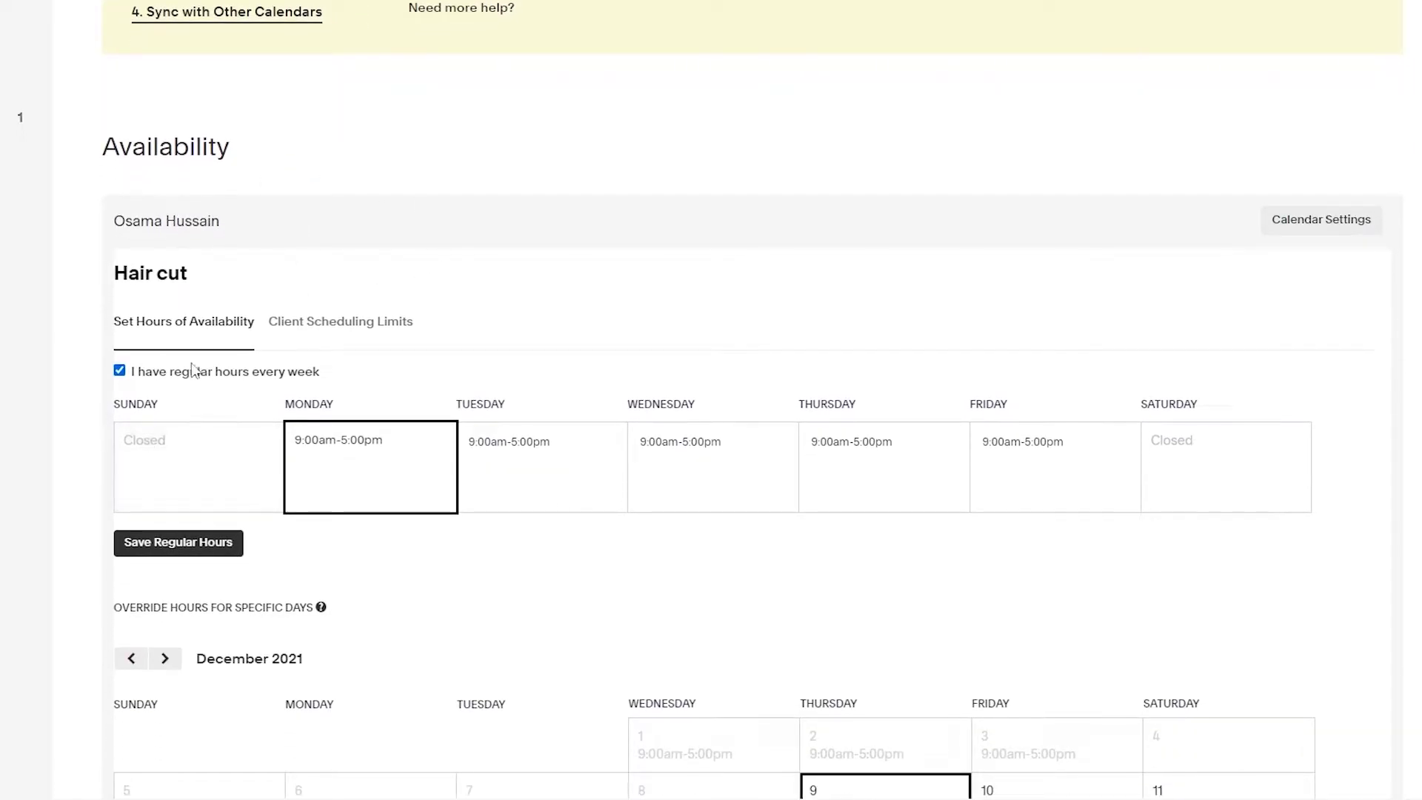
pyautogui.scroll(-2, 200, 356)
pyautogui.scroll(-1, 252, 303)
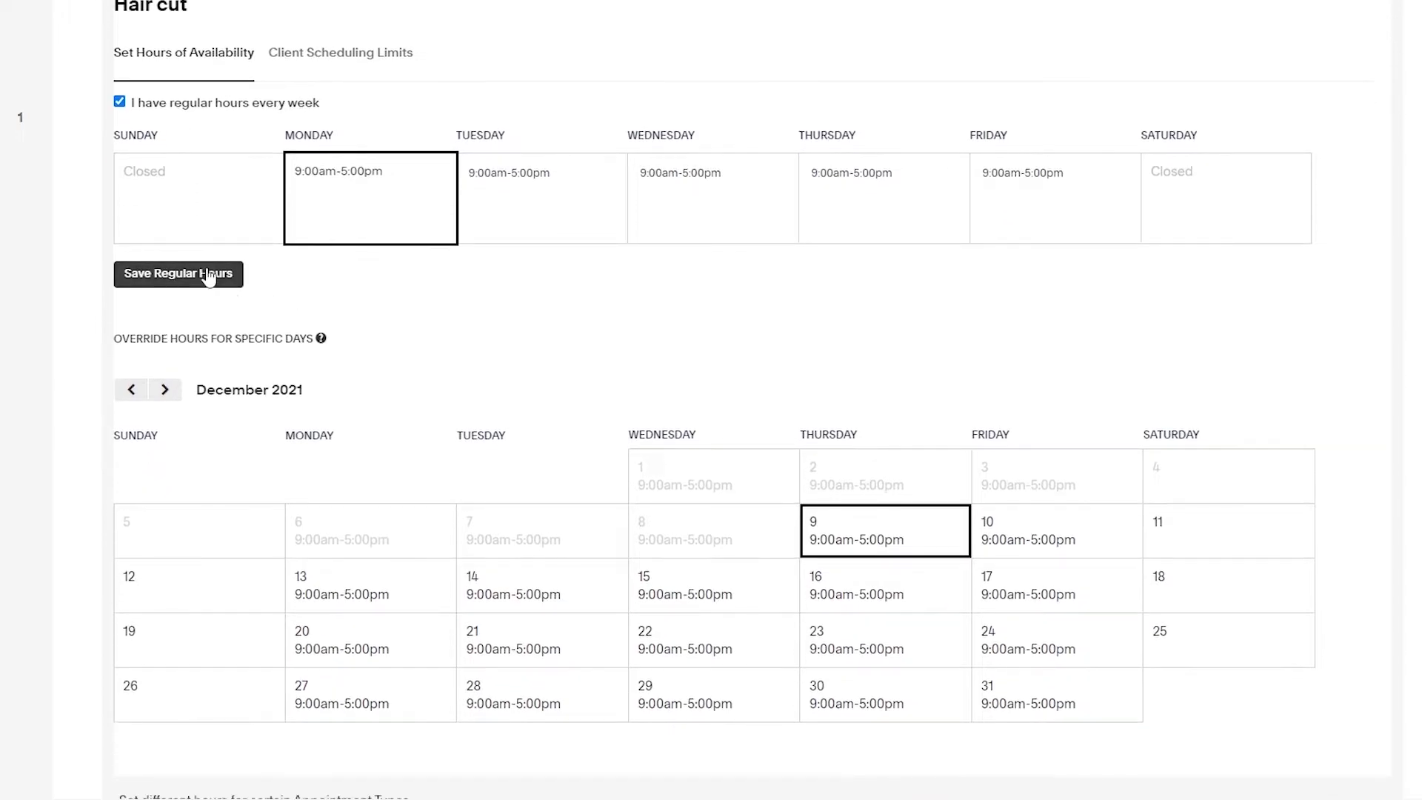
pyautogui.scroll(1, 209, 276)
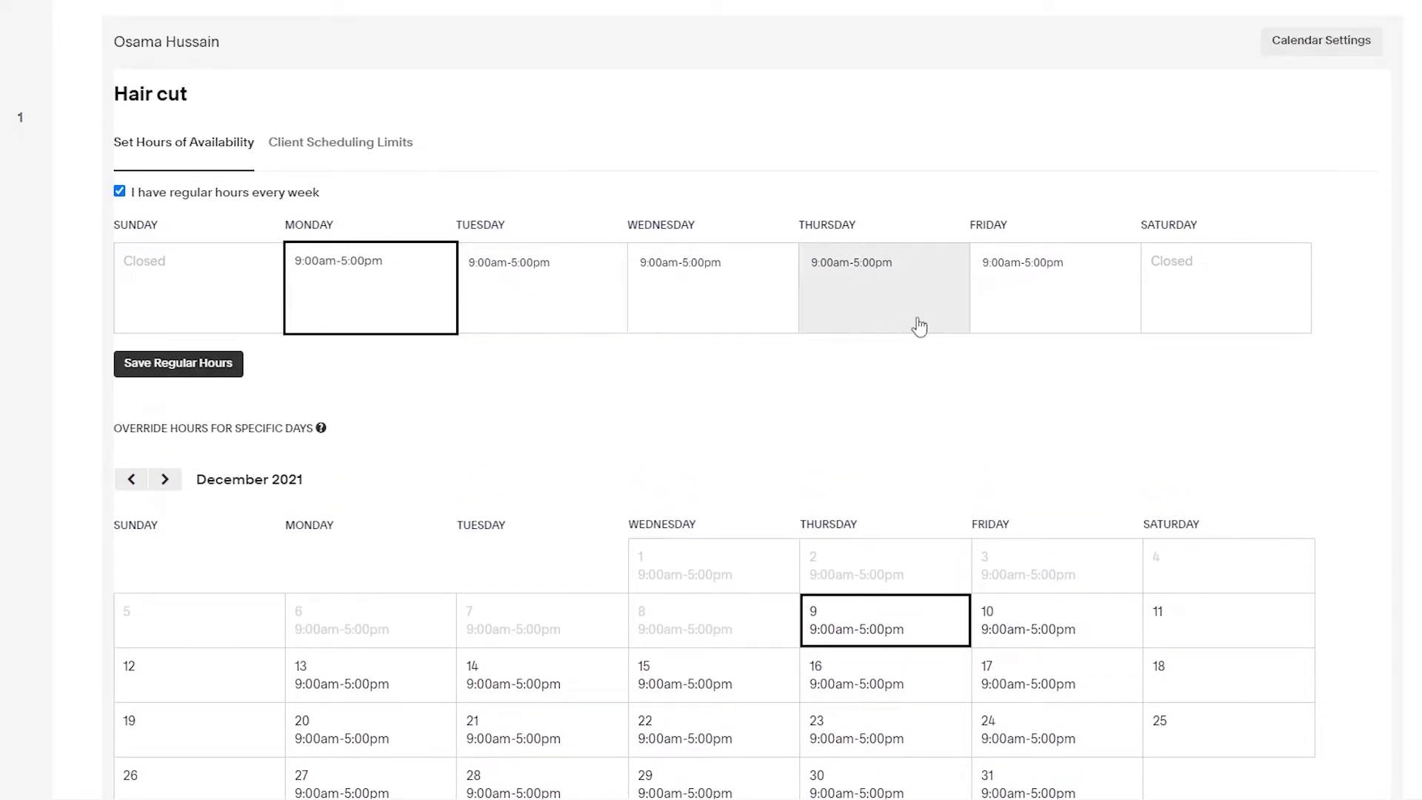
pyautogui.scroll(-3, 549, 400)
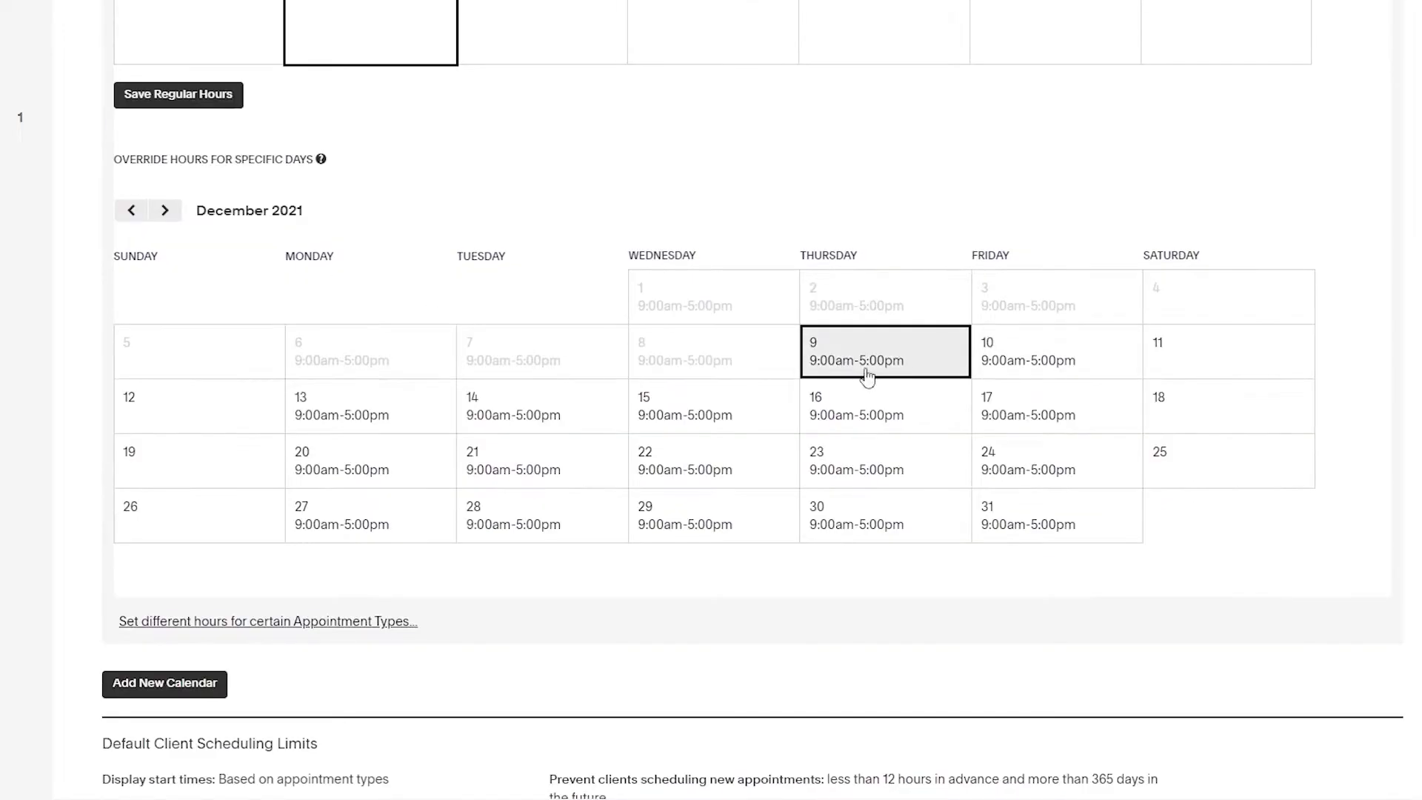
pyautogui.scroll(-1, 492, 445)
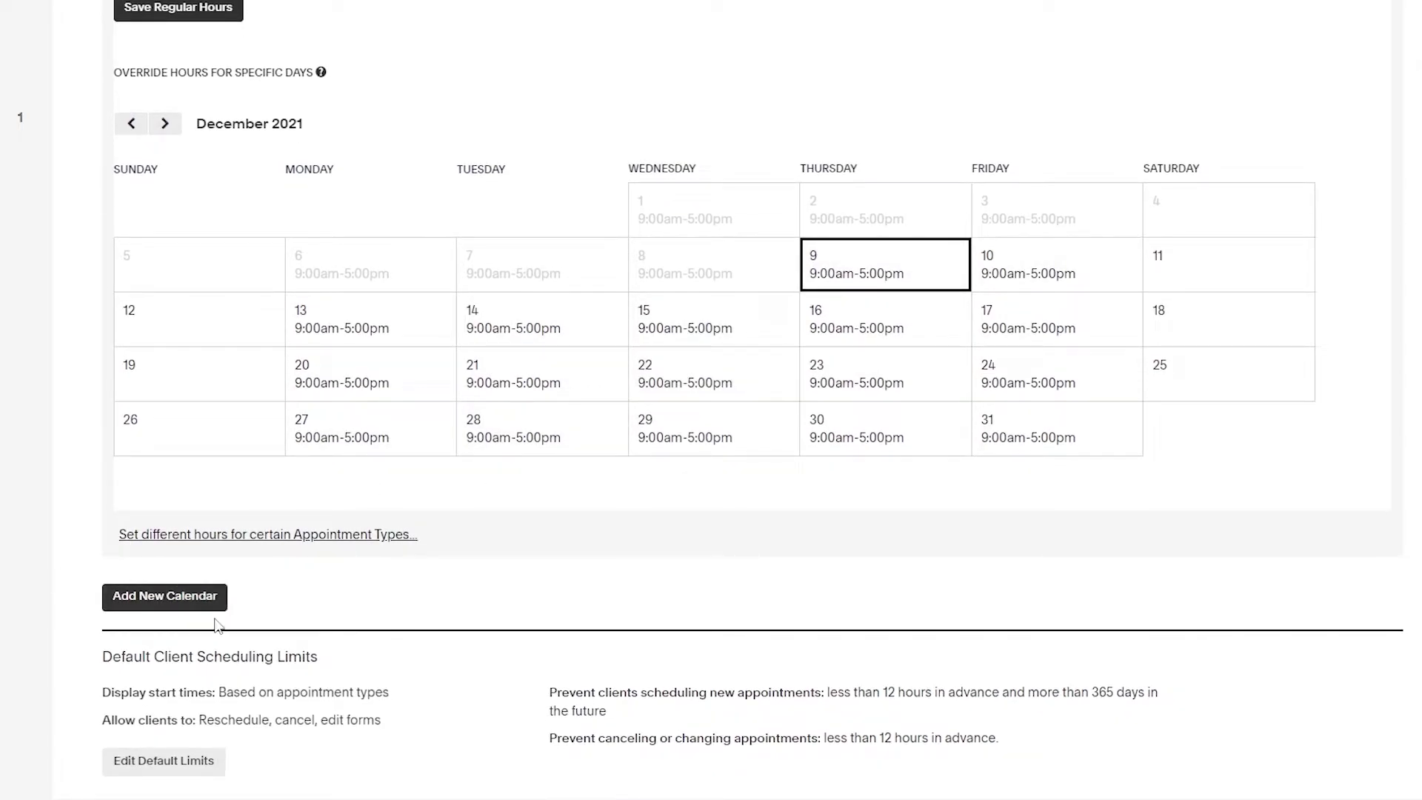
pyautogui.scroll(6, 207, 644)
pyautogui.scroll(-4, 445, 555)
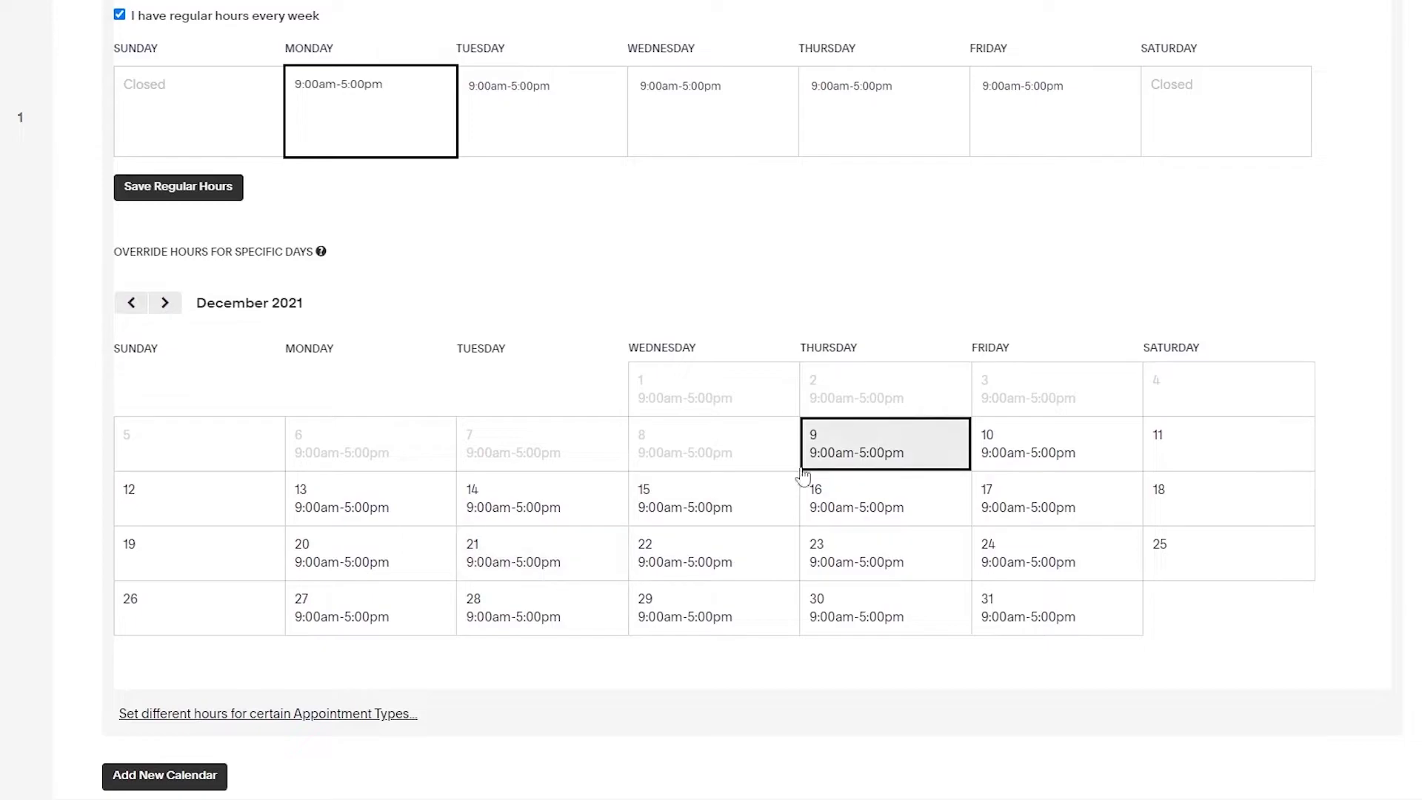
pyautogui.scroll(5, 501, 502)
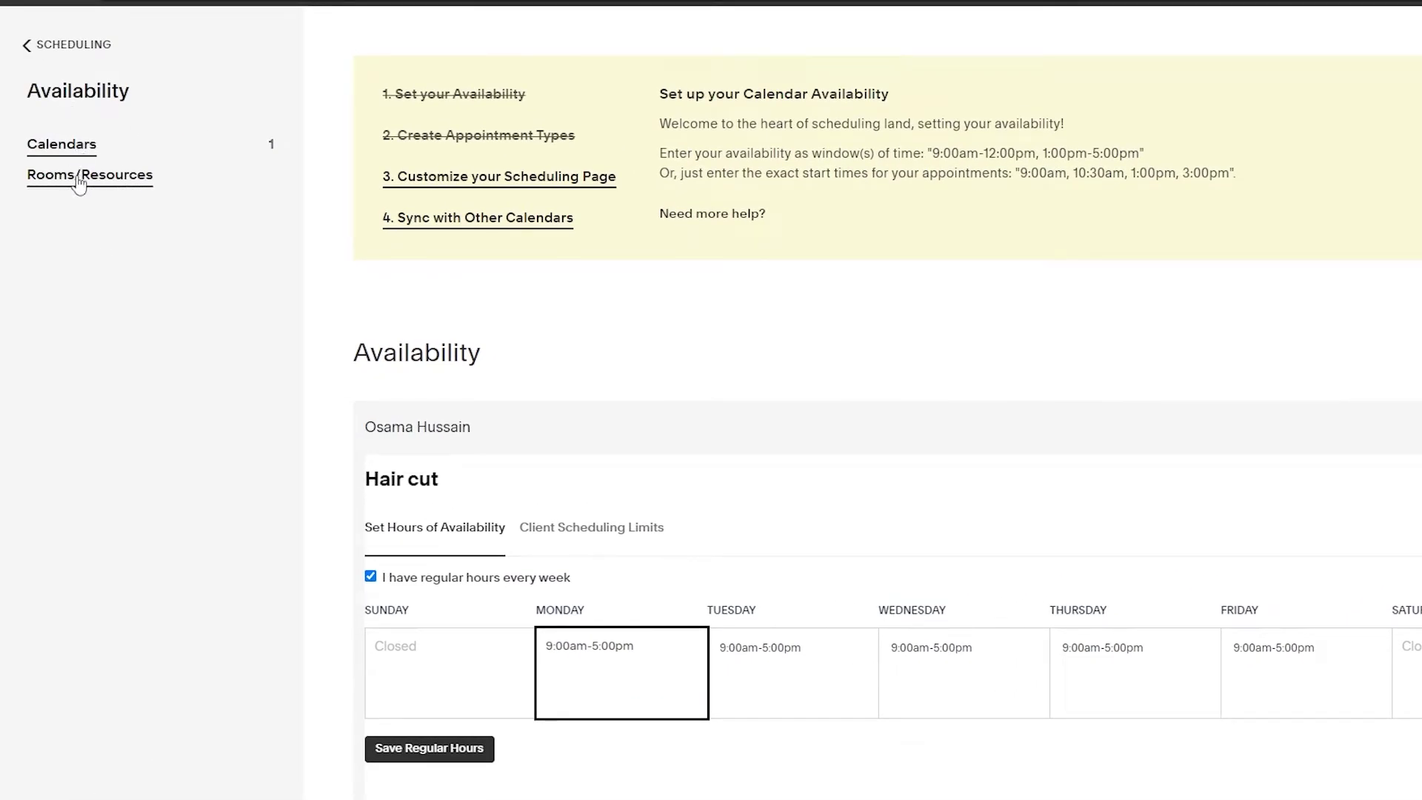
pyautogui.click(79, 177)
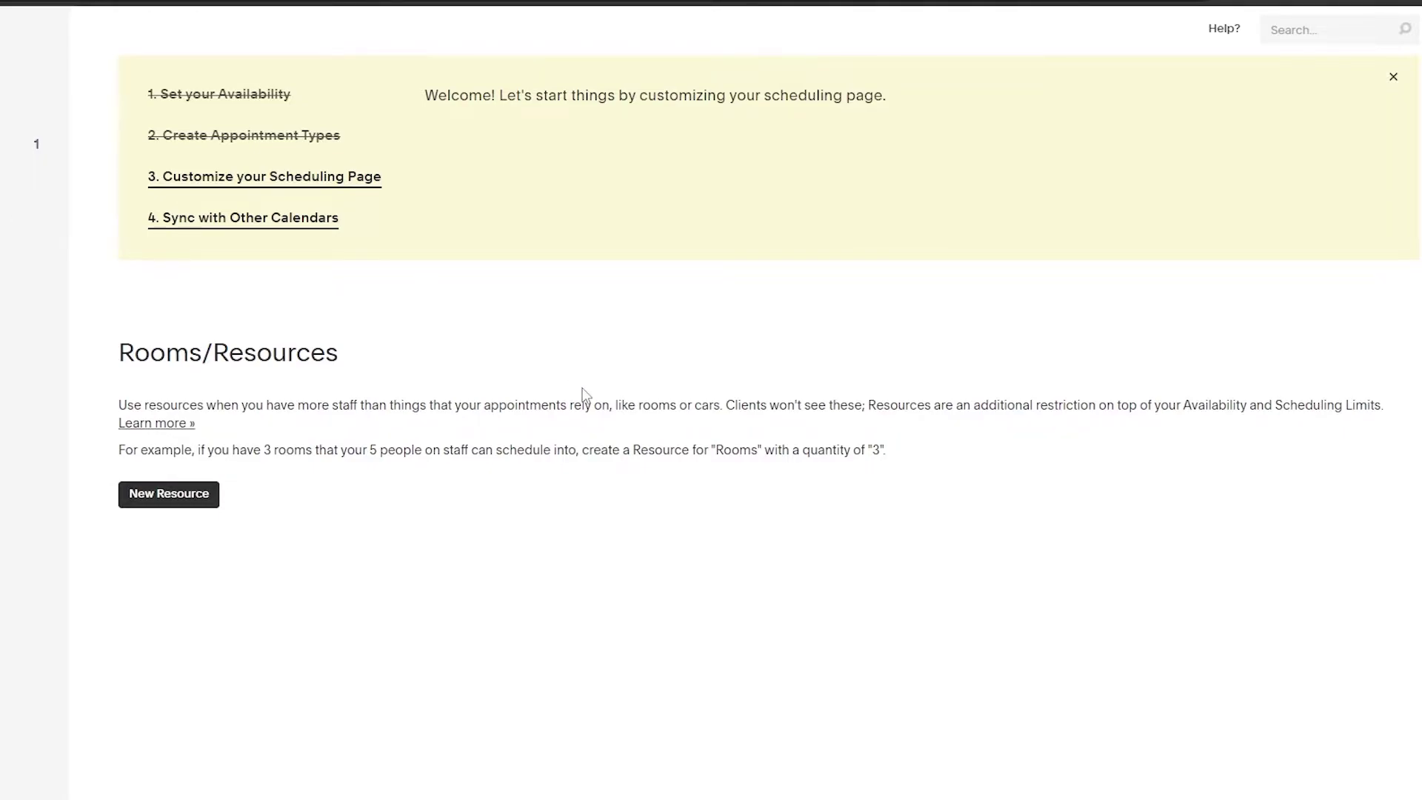
# Open 'Customize your Scheduling Page', expand the preview and try the Daily template.
pyautogui.click(280, 188)
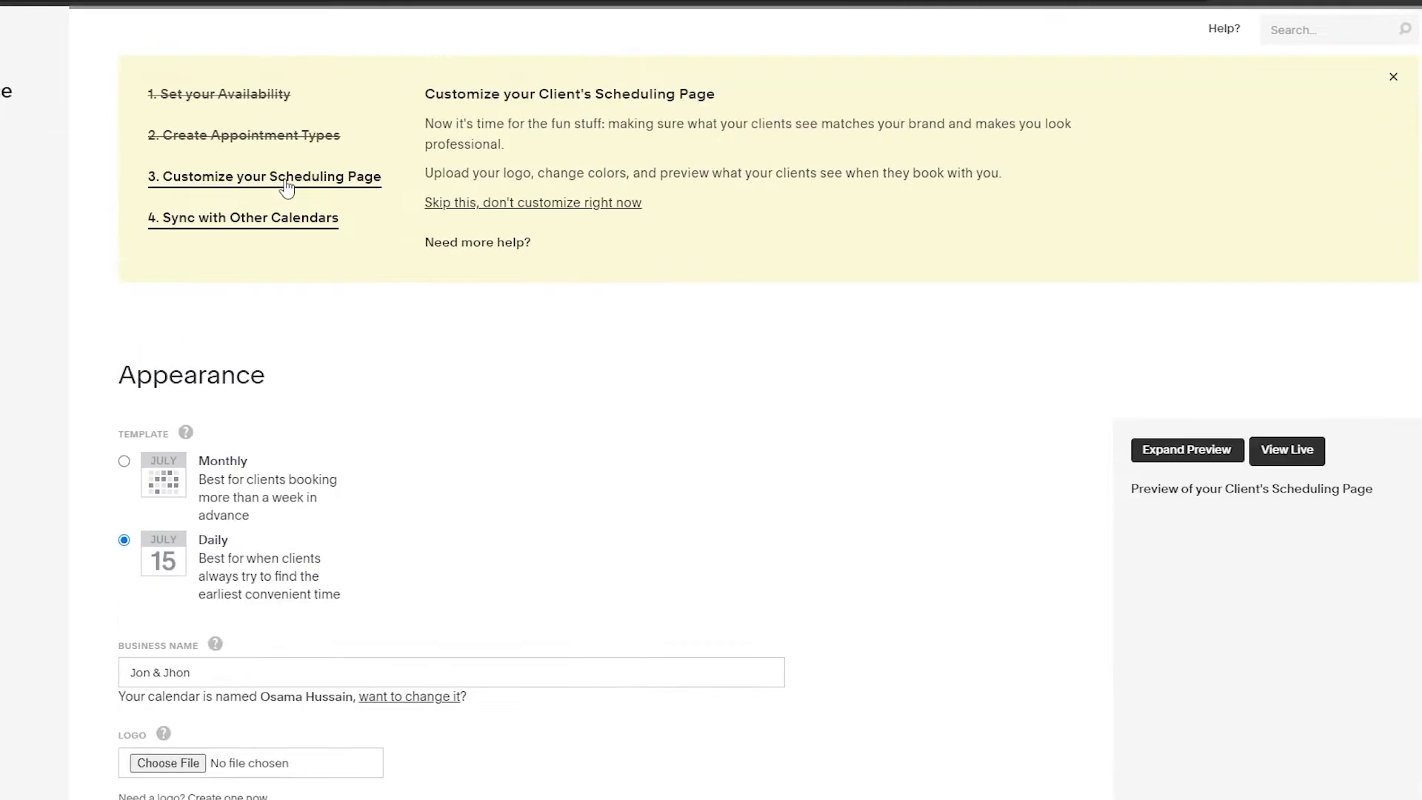
pyautogui.scroll(-1, 273, 339)
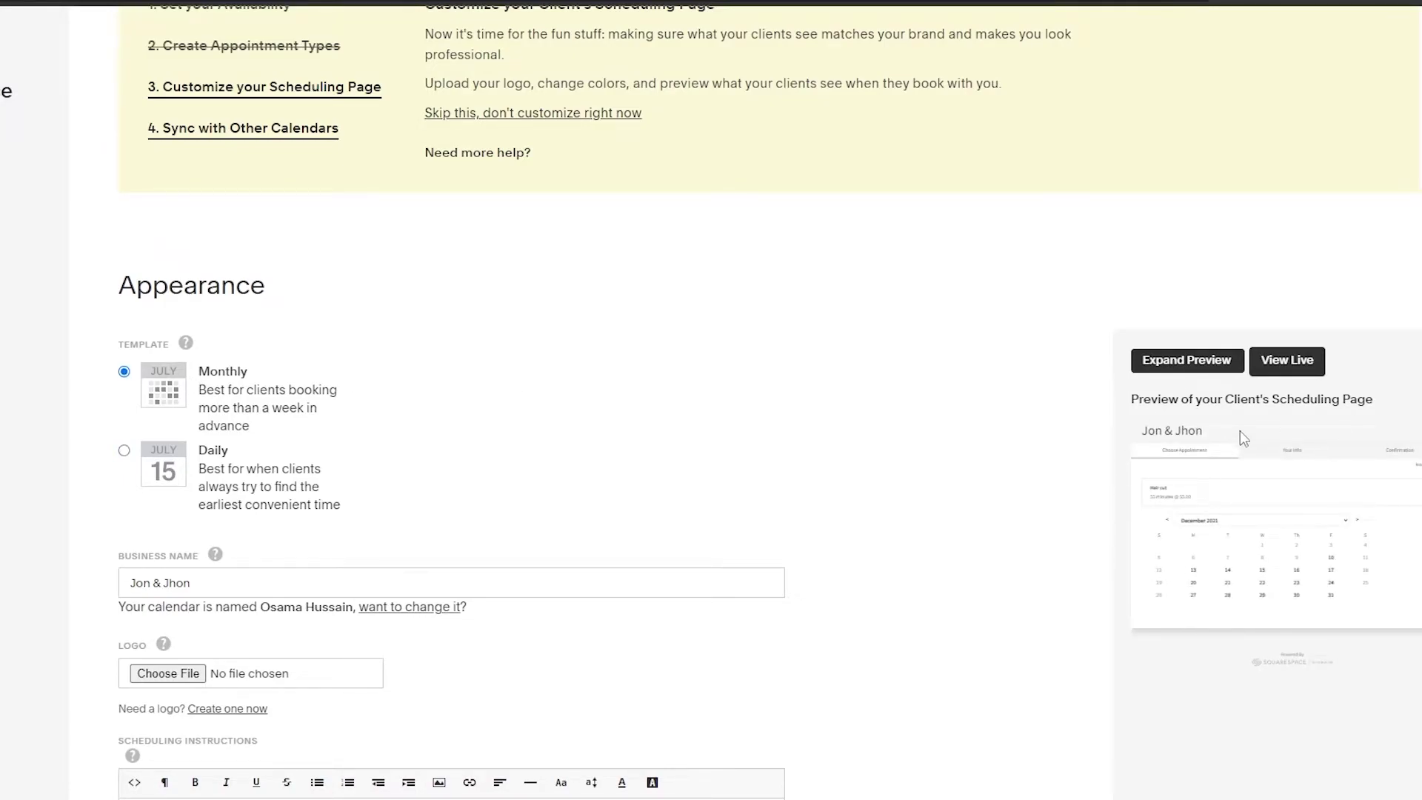
pyautogui.scroll(-3, 1244, 439)
pyautogui.click(1177, 194)
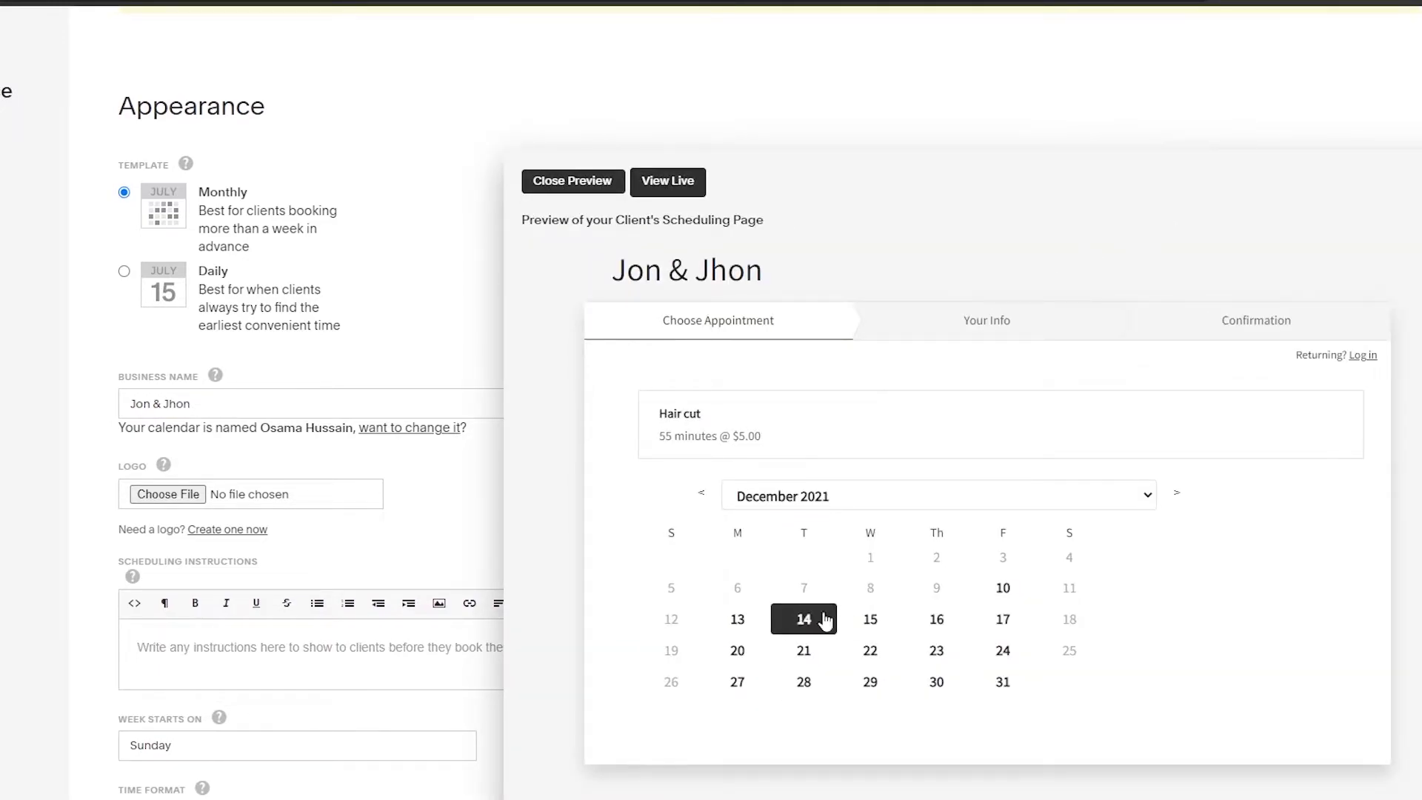
pyautogui.click(125, 270)
pyautogui.scroll(-1, 836, 592)
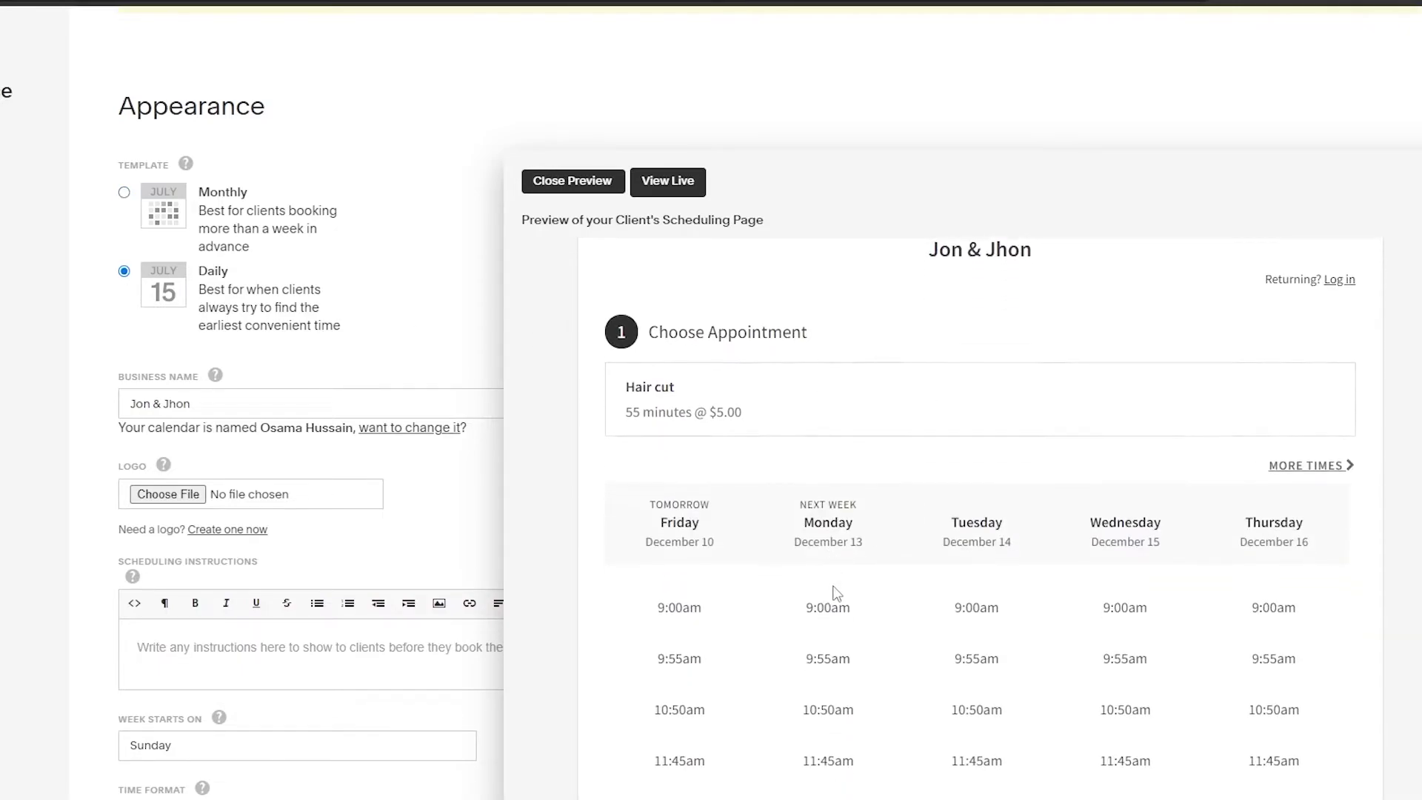
pyautogui.scroll(-5, 821, 614)
pyautogui.scroll(6, 547, 409)
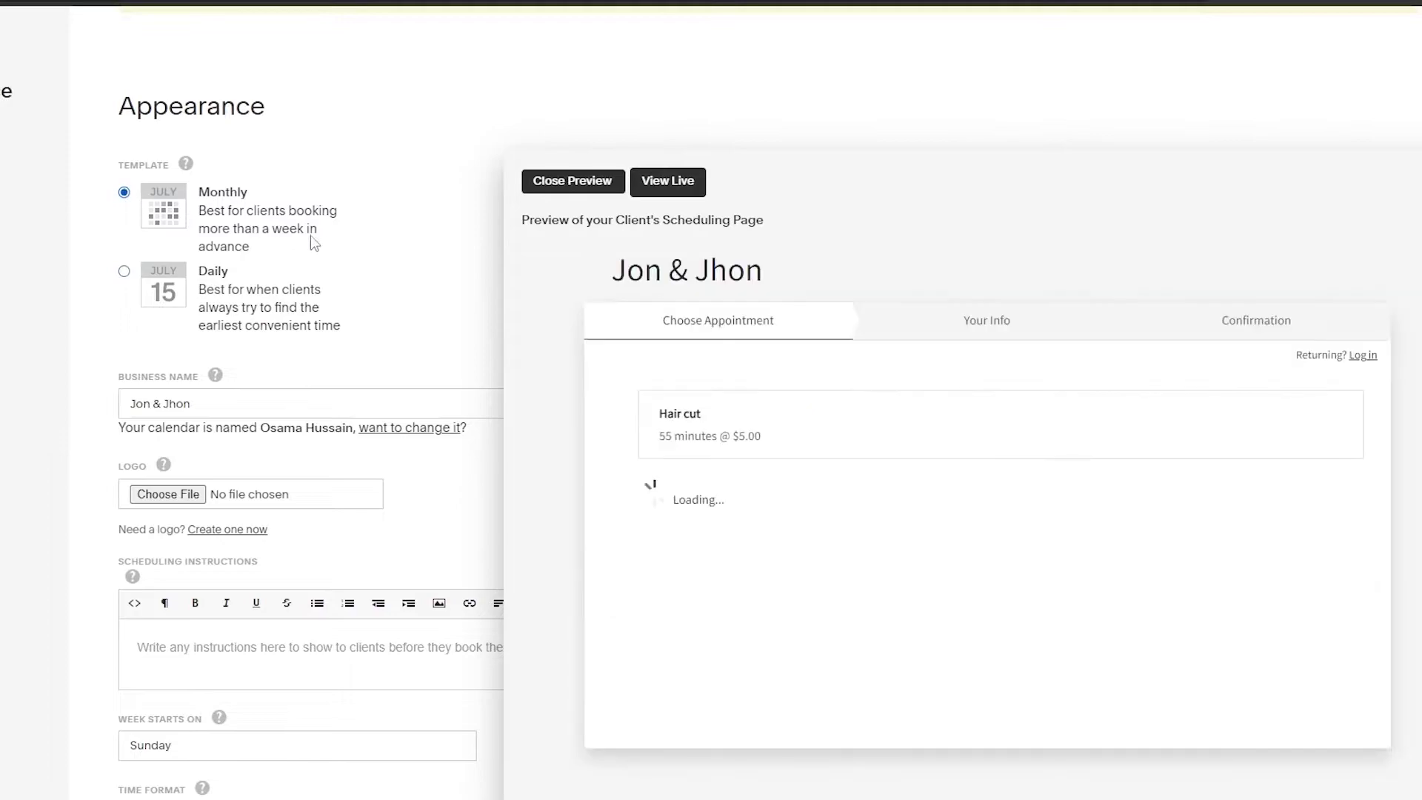
# Close the expanded preview and cancel the logo file upload.
pyautogui.click(575, 184)
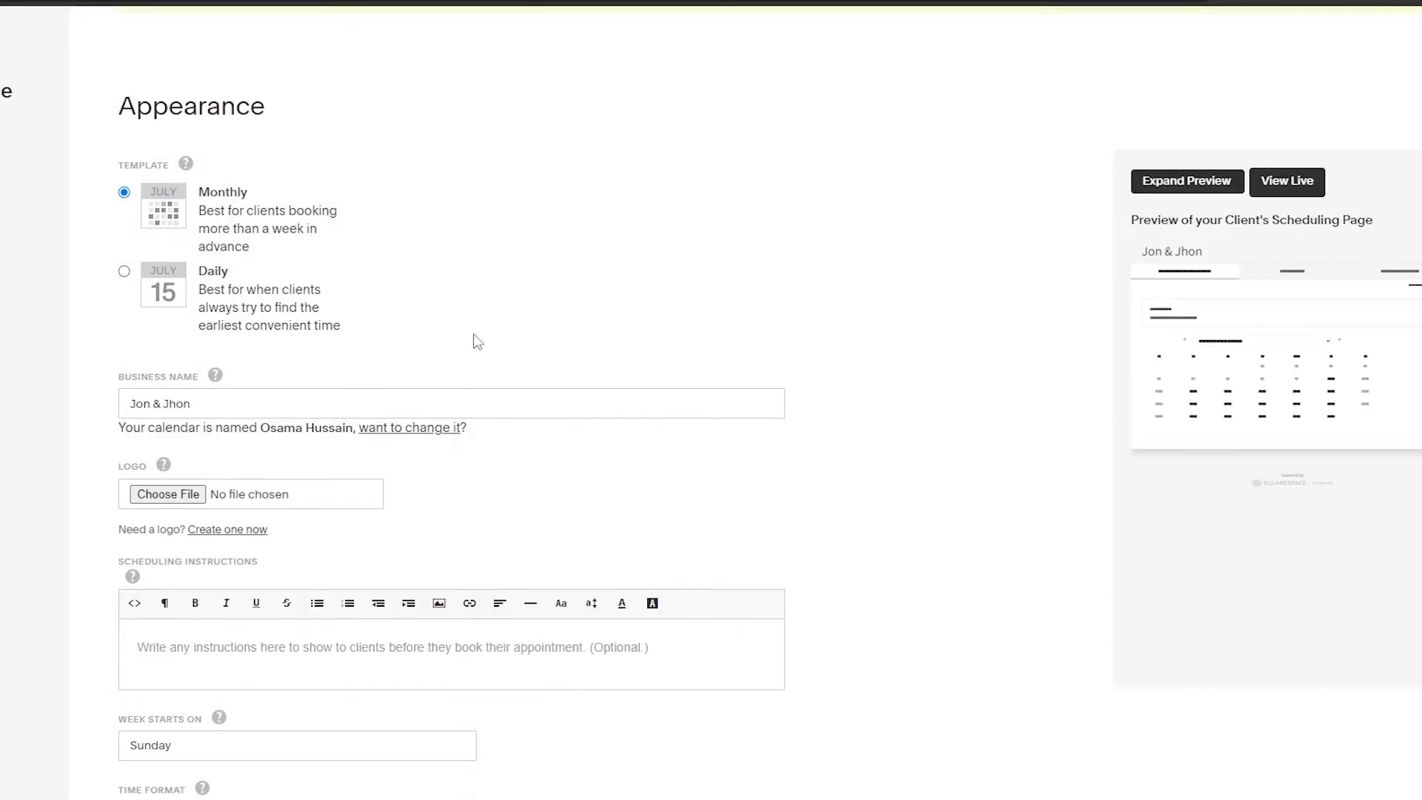
pyautogui.scroll(-1, 444, 363)
pyautogui.scroll(-1, 189, 322)
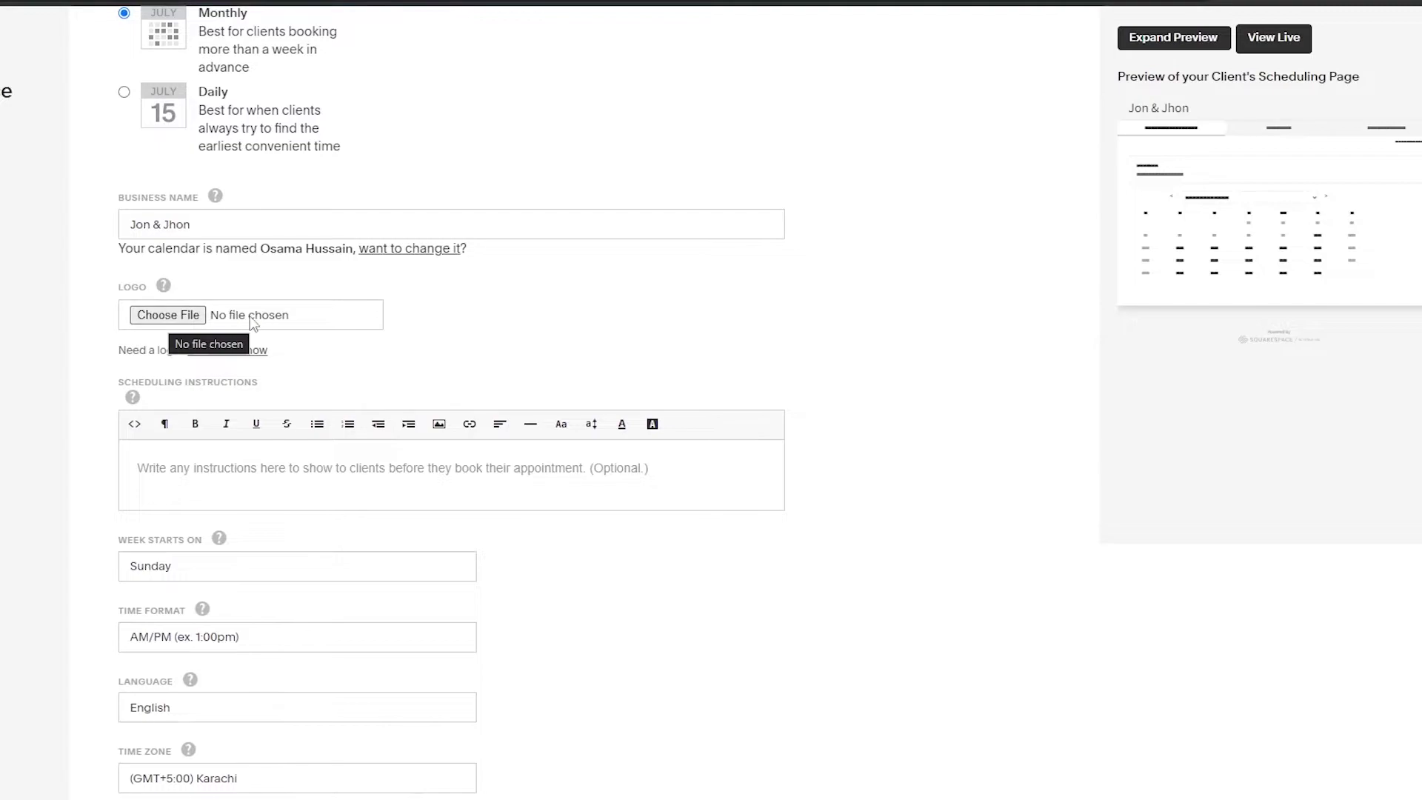
pyautogui.click(157, 321)
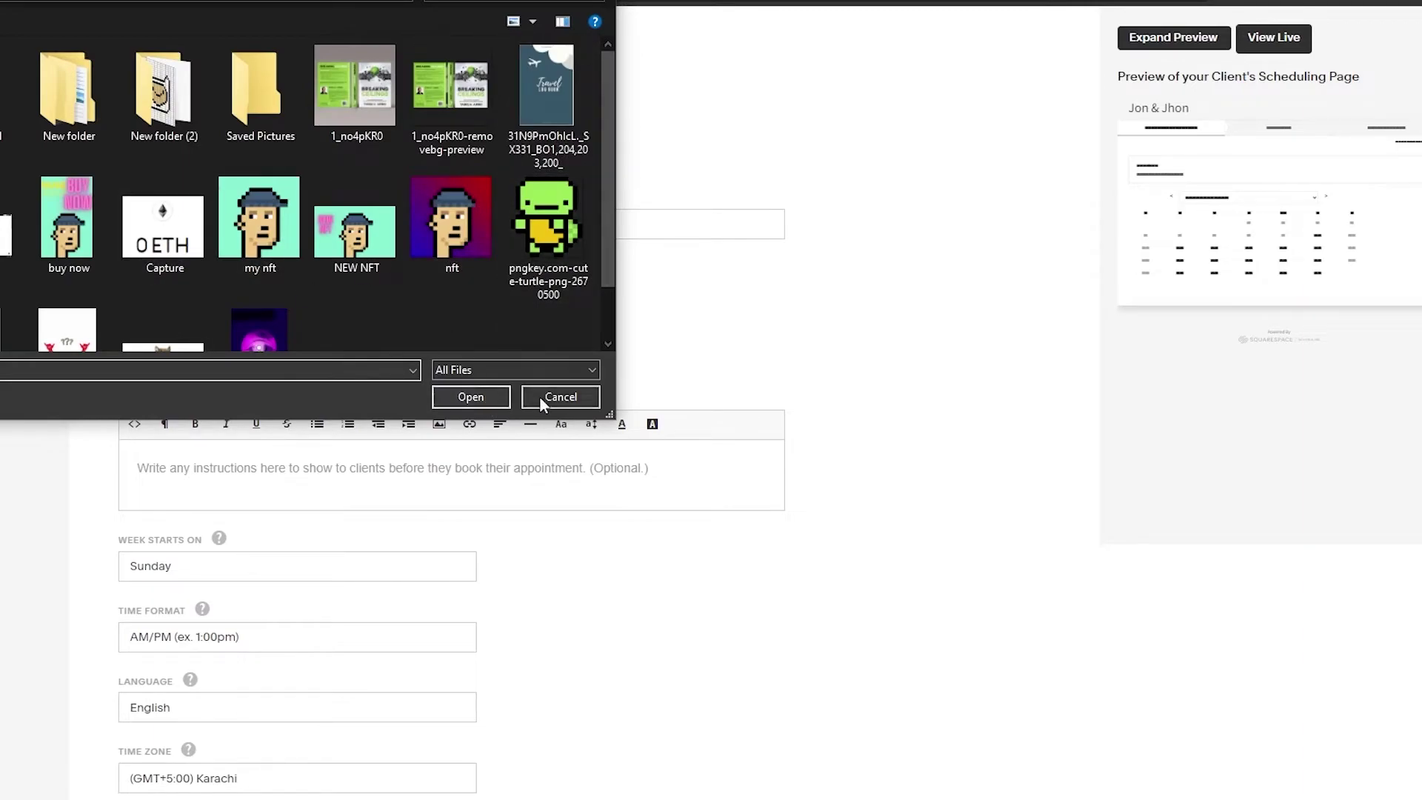
pyautogui.click(560, 397)
# Open the 'Create one now' logo maker in a new page and select the name Jon & Jhon.
pyautogui.scroll(-2, 215, 273)
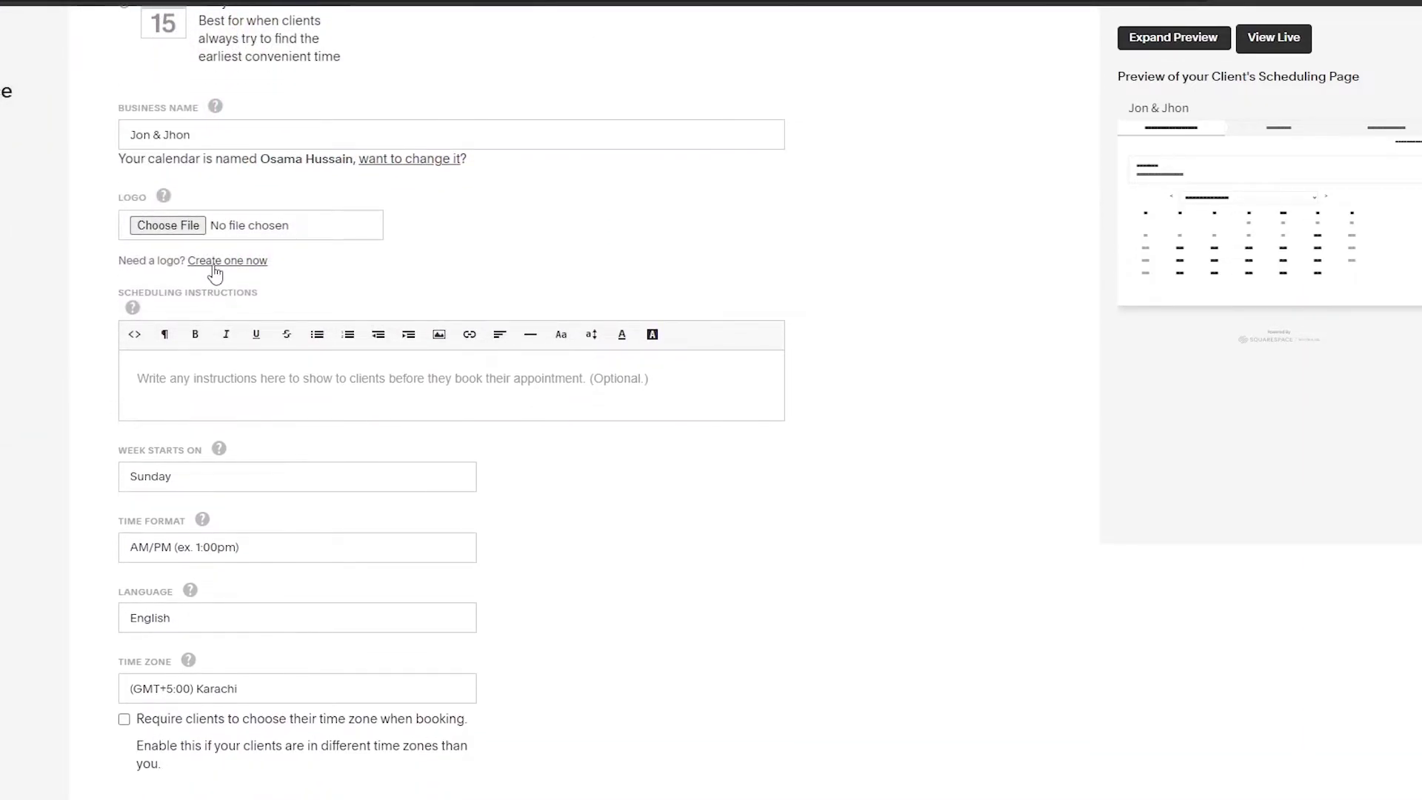
pyautogui.rightClick(219, 269)
pyautogui.click(235, 277)
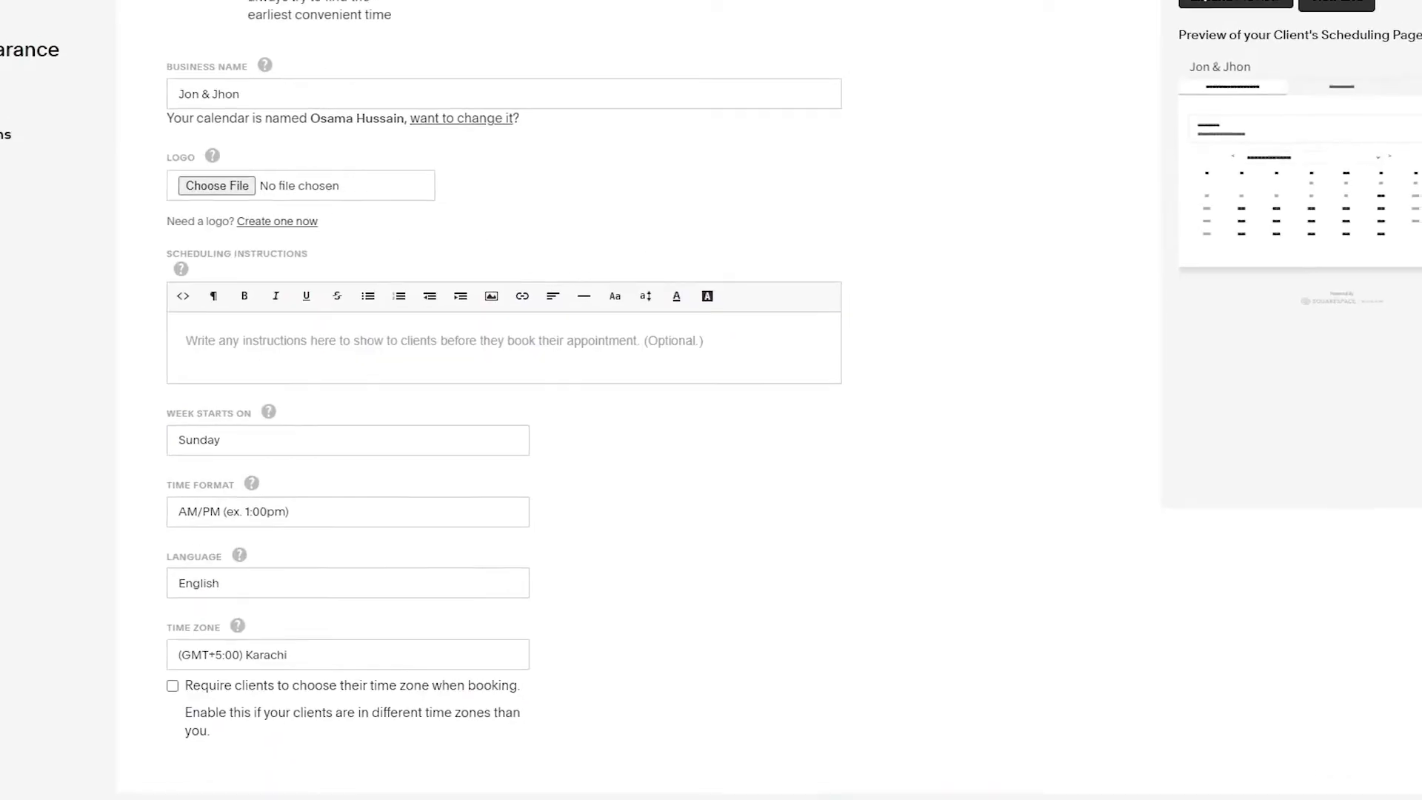
pyautogui.tripleClick(140, 141)
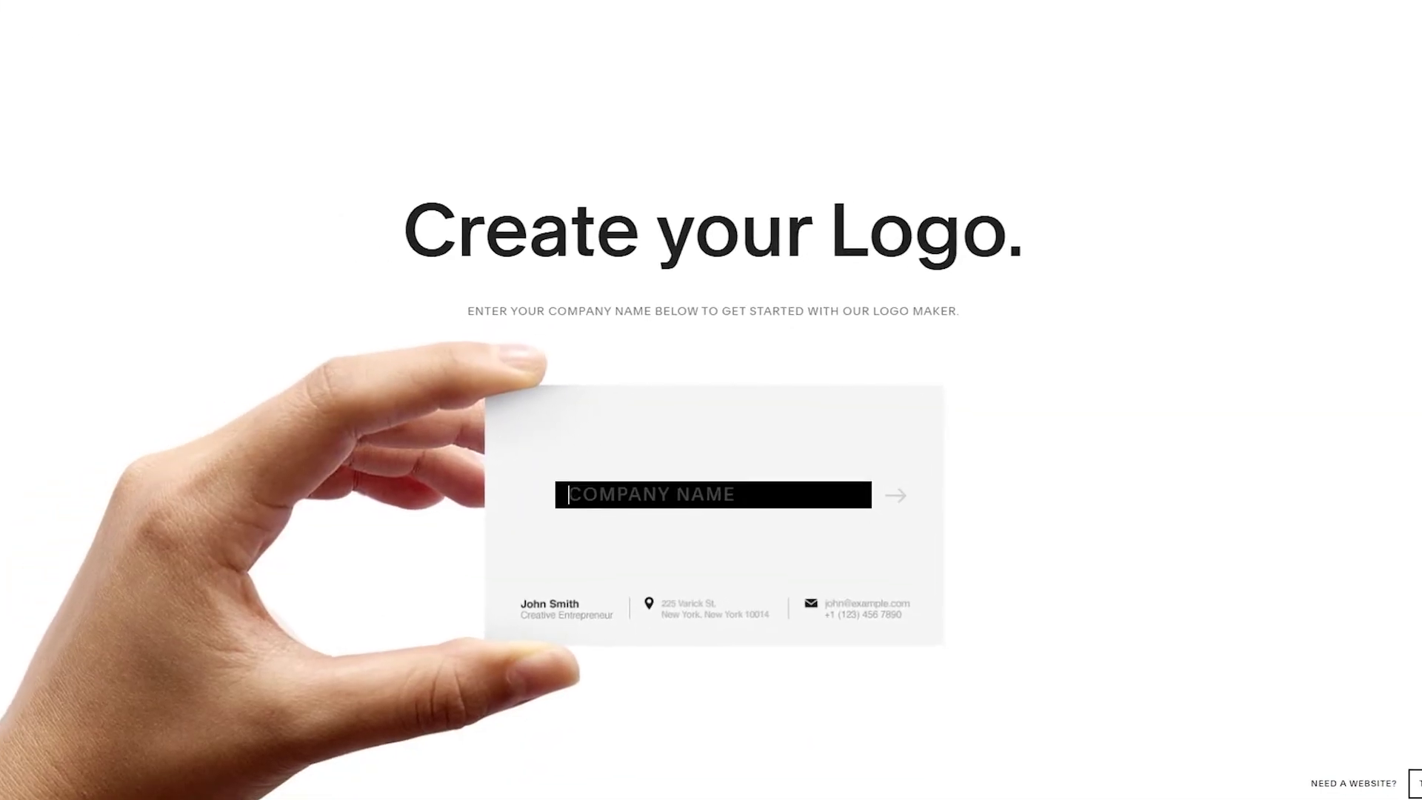
# Start a logo in Logo Maker with 'Jon & Jhon' as the company name.
pyautogui.write('Jon & Jhon')
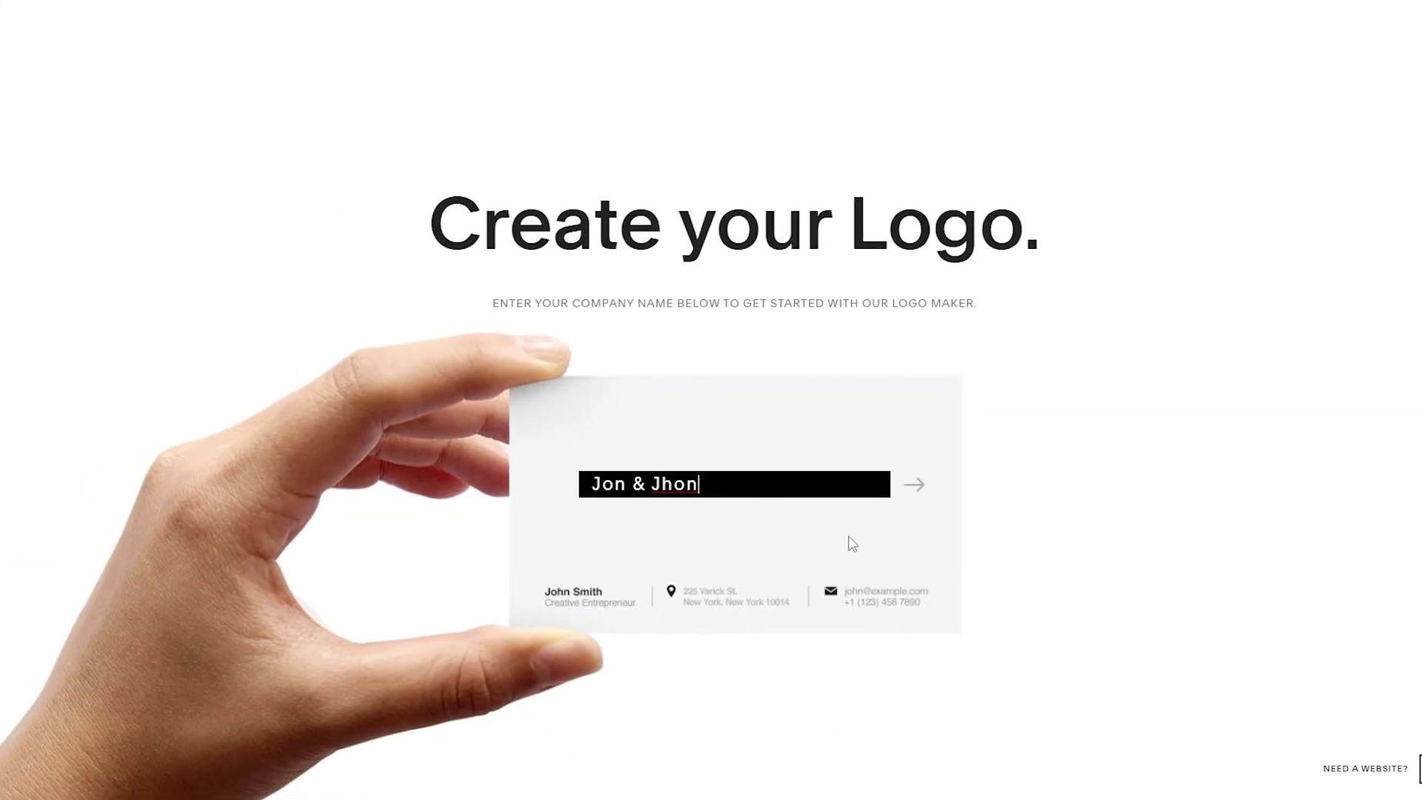
pyautogui.click(916, 488)
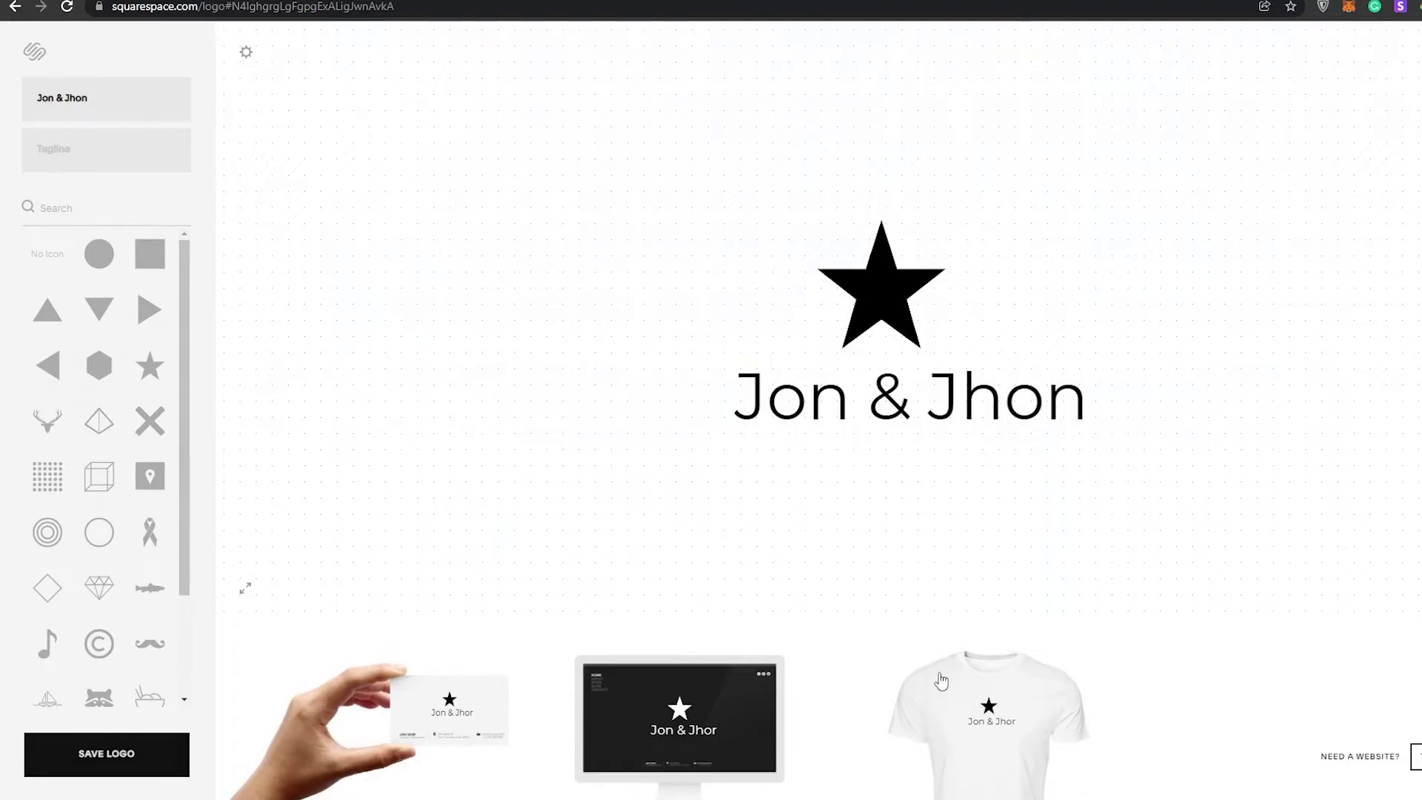
pyautogui.scroll(-2, 149, 474)
pyautogui.scroll(2, 148, 533)
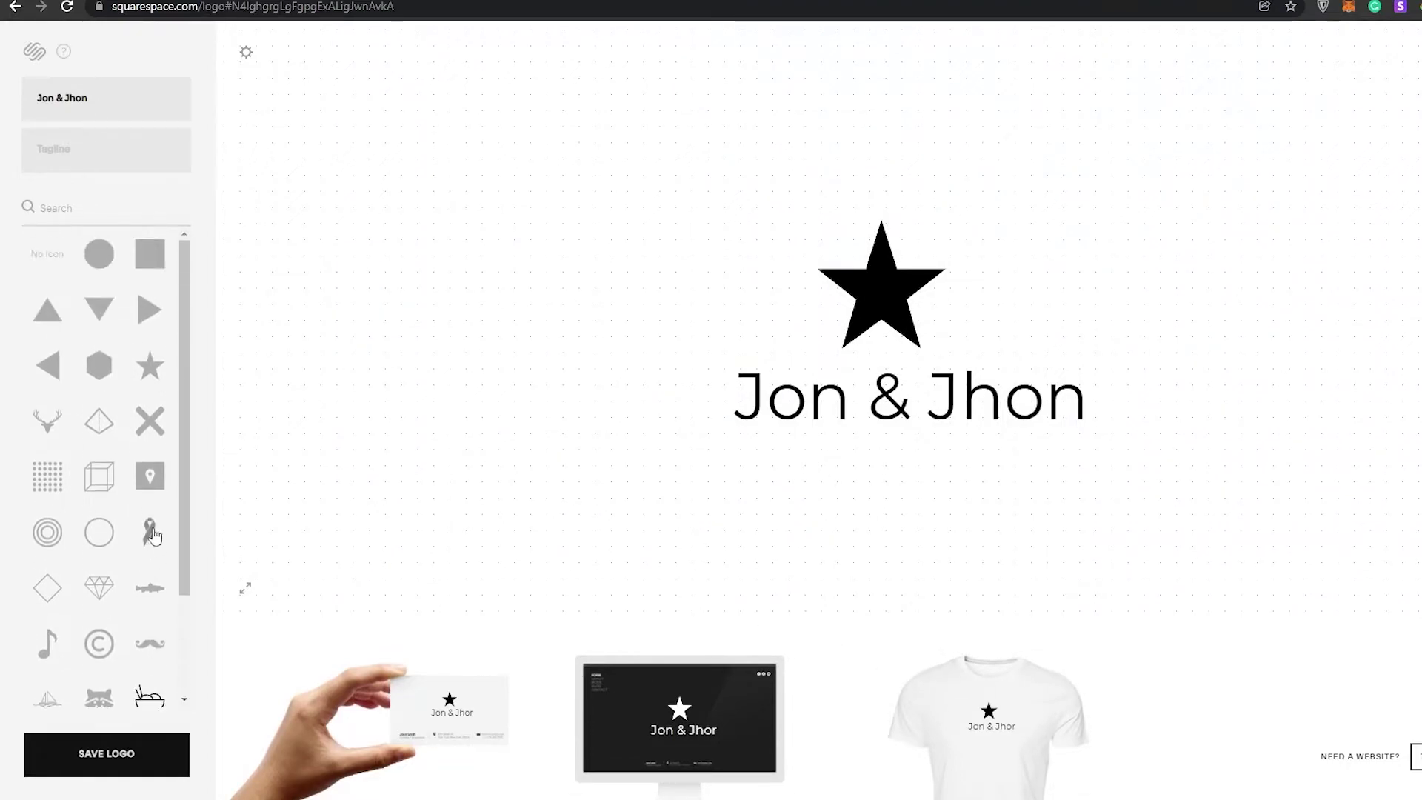
# Add 'The best of the best', use the outlined clipper icon, and save the logo.
pyautogui.click(37, 209)
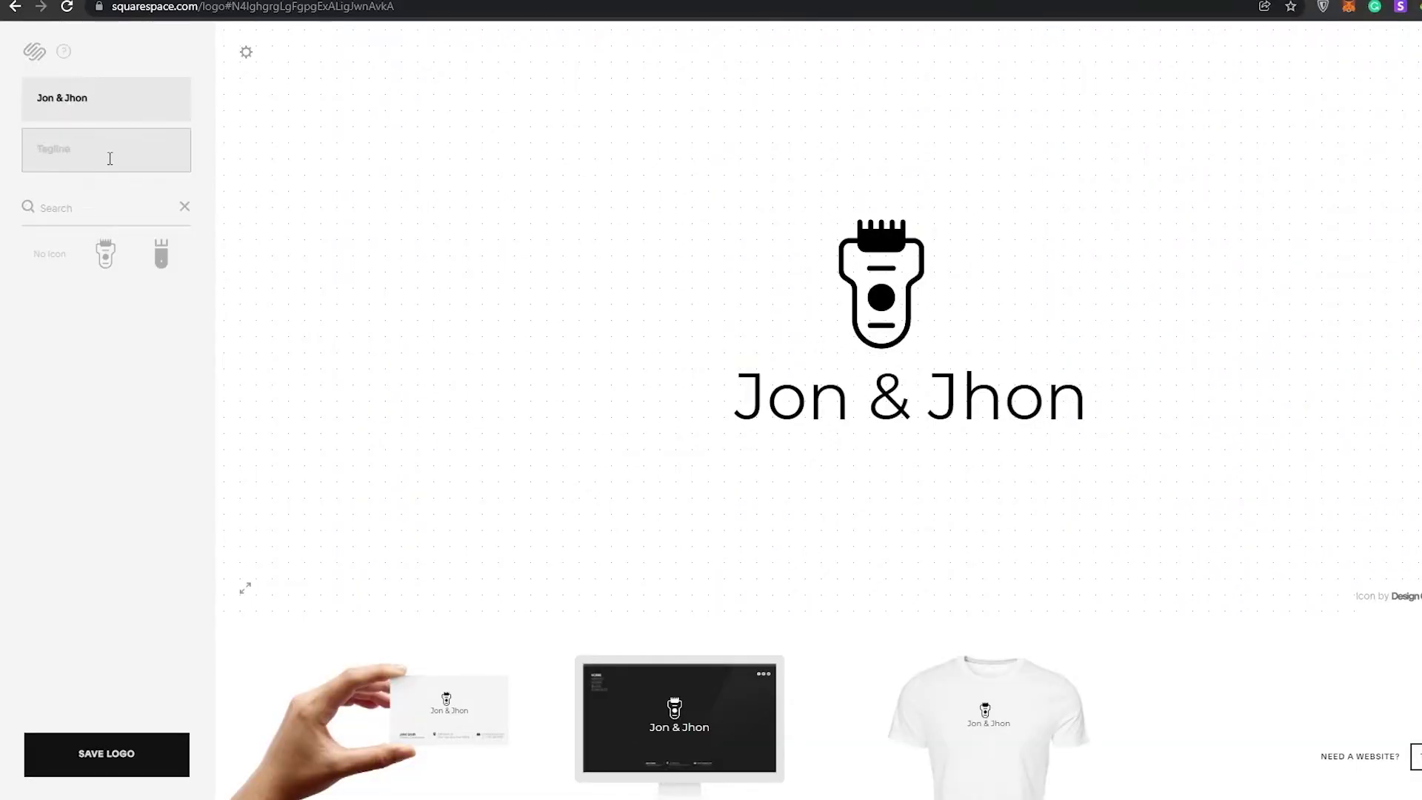
pyautogui.write('The best of the best')
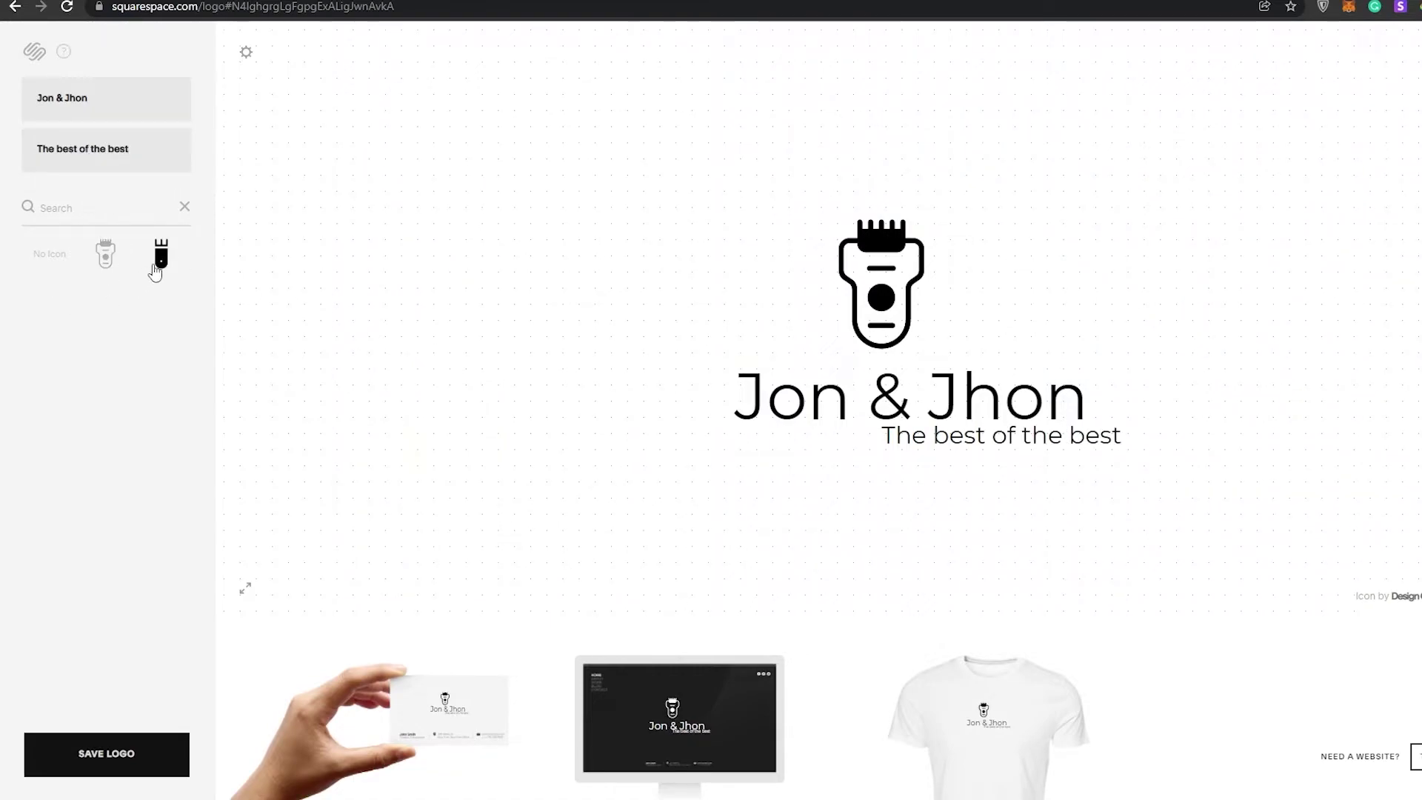
pyautogui.click(160, 256)
pyautogui.click(122, 266)
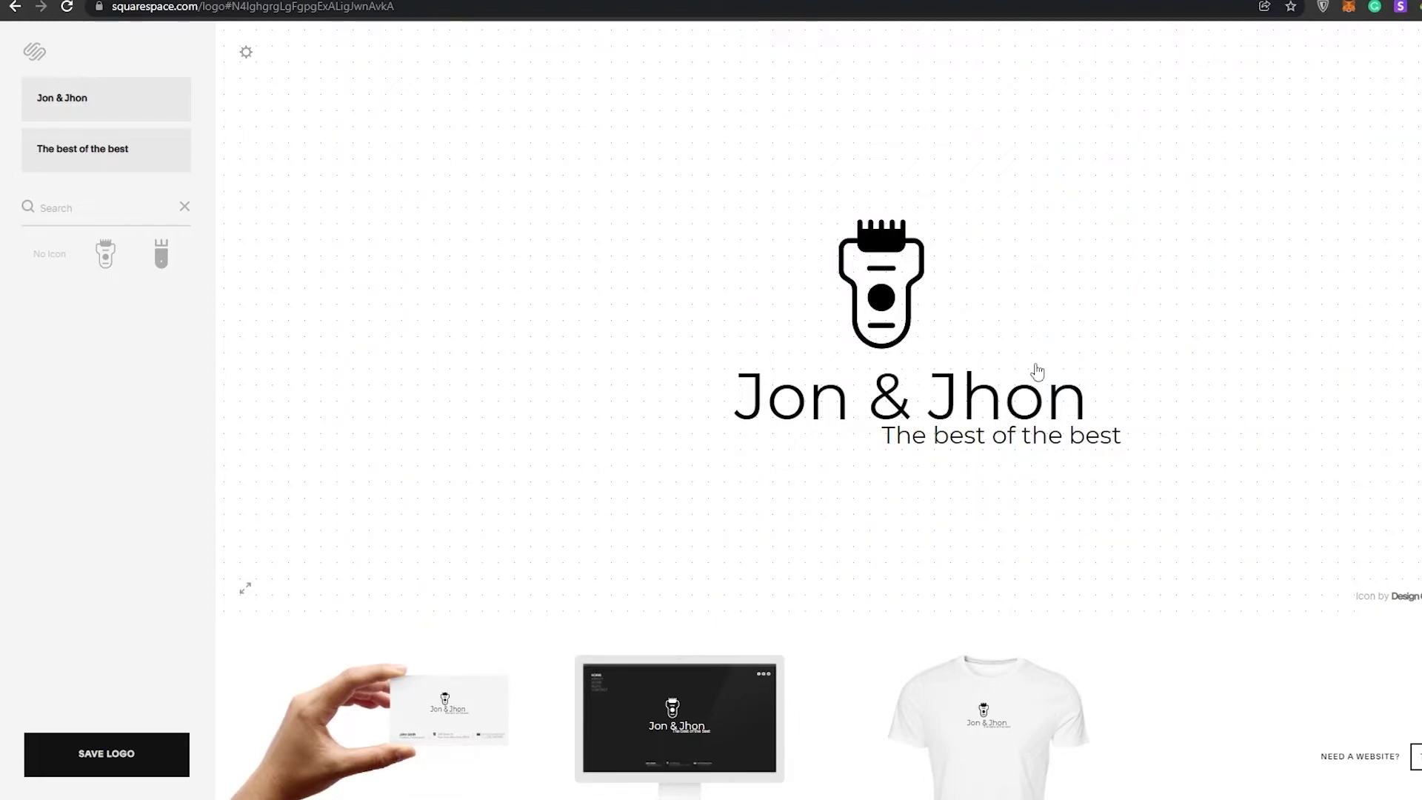
pyautogui.click(140, 770)
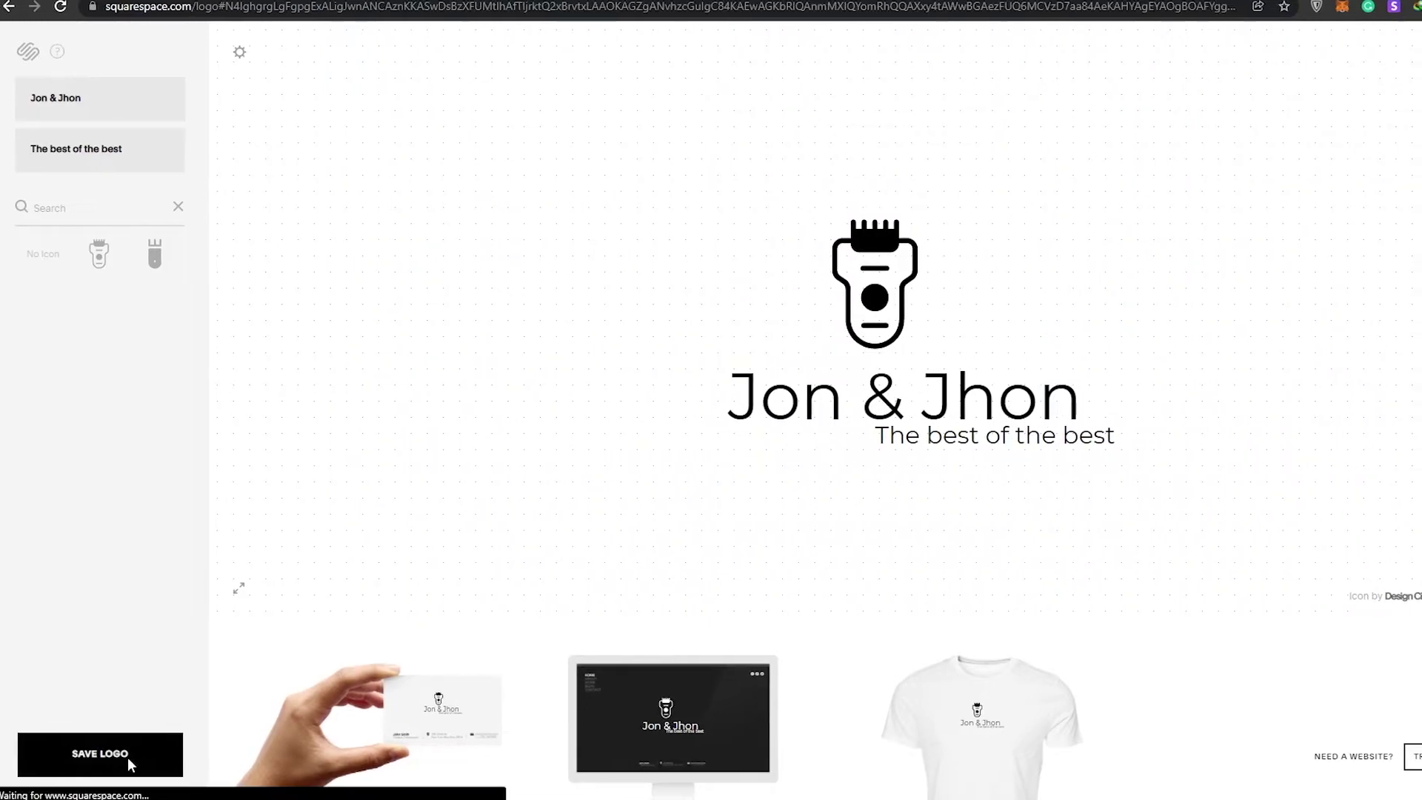
pyautogui.click(652, 418)
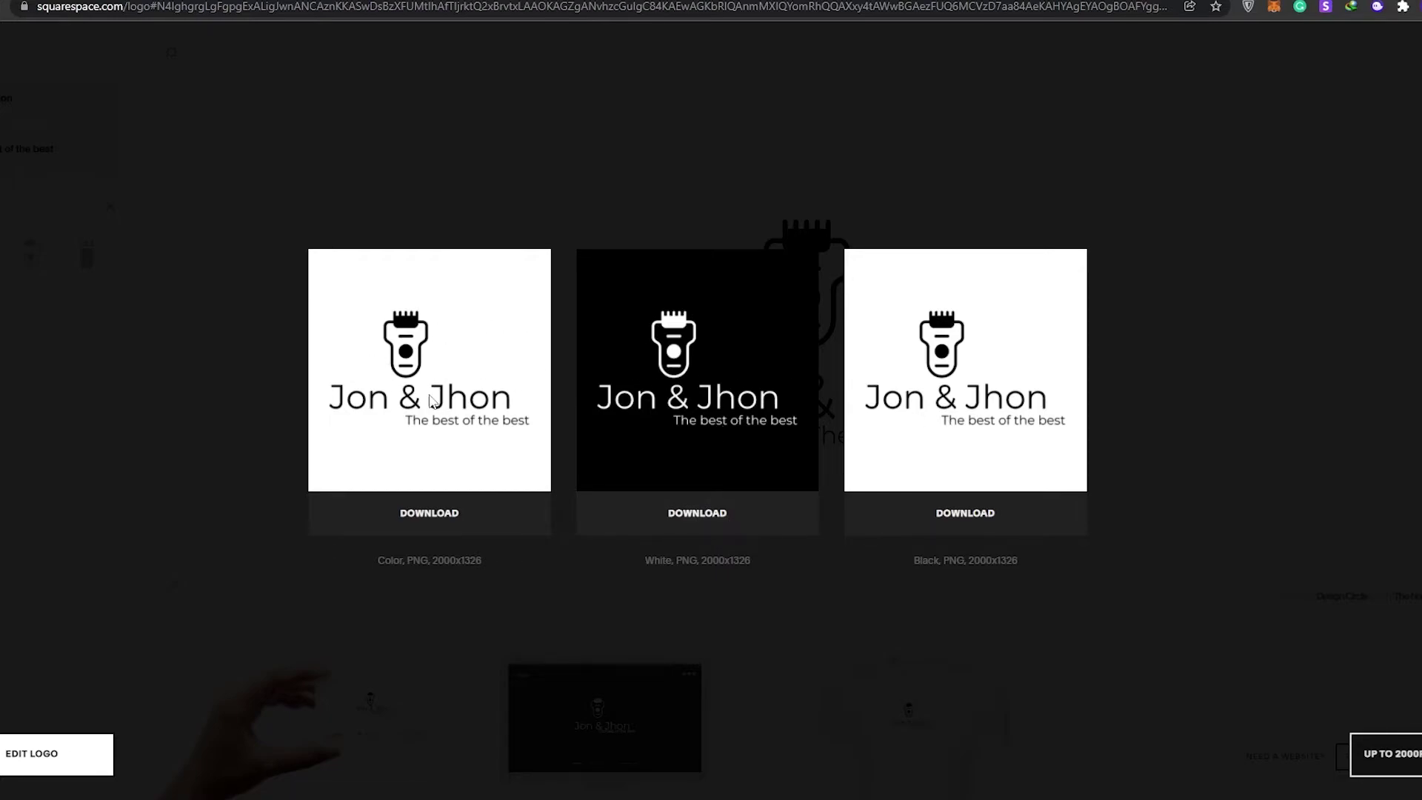
# Download the Color PNG logo and upload Jon & Jhon-logo.png as the page logo.
pyautogui.click(406, 518)
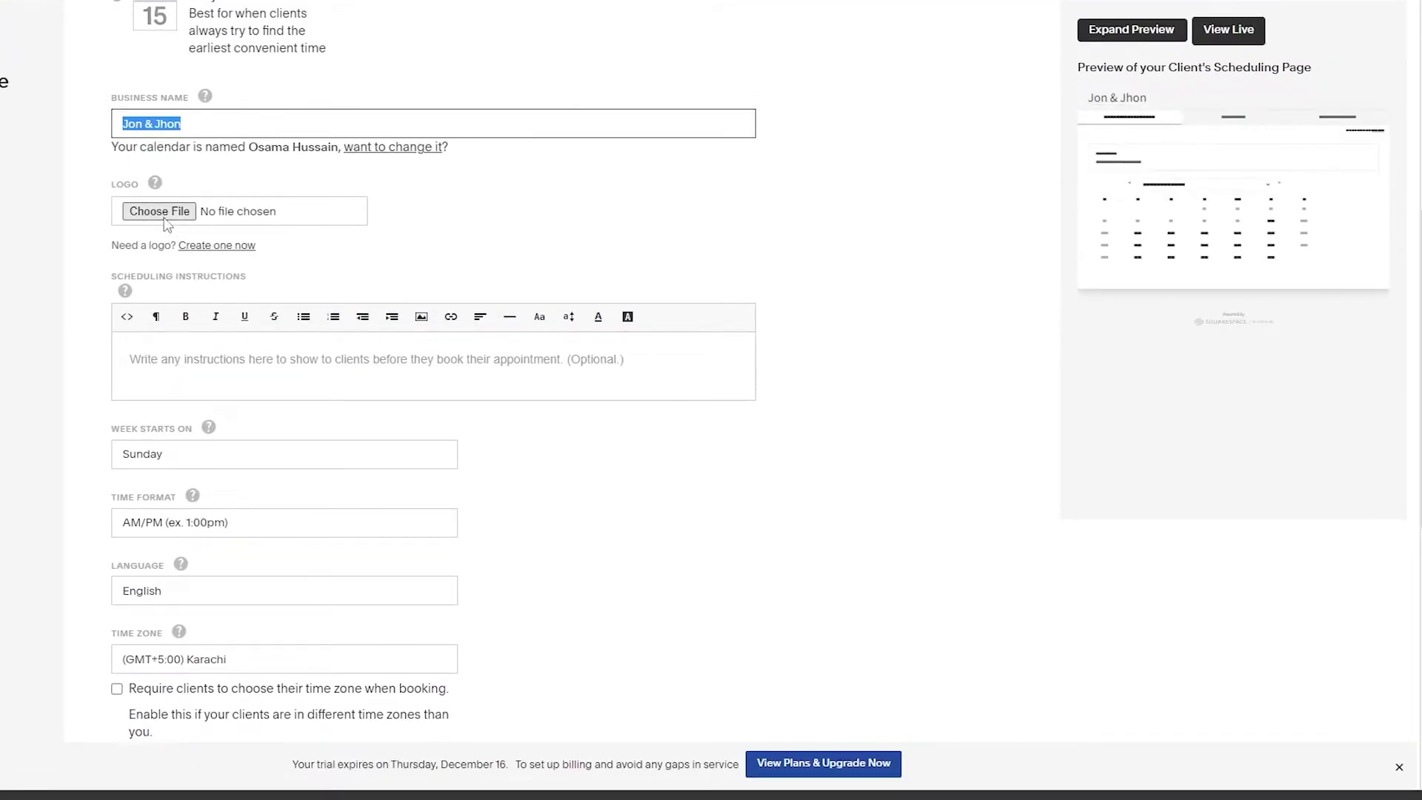
pyautogui.click(166, 213)
pyautogui.doubleClick(244, 230)
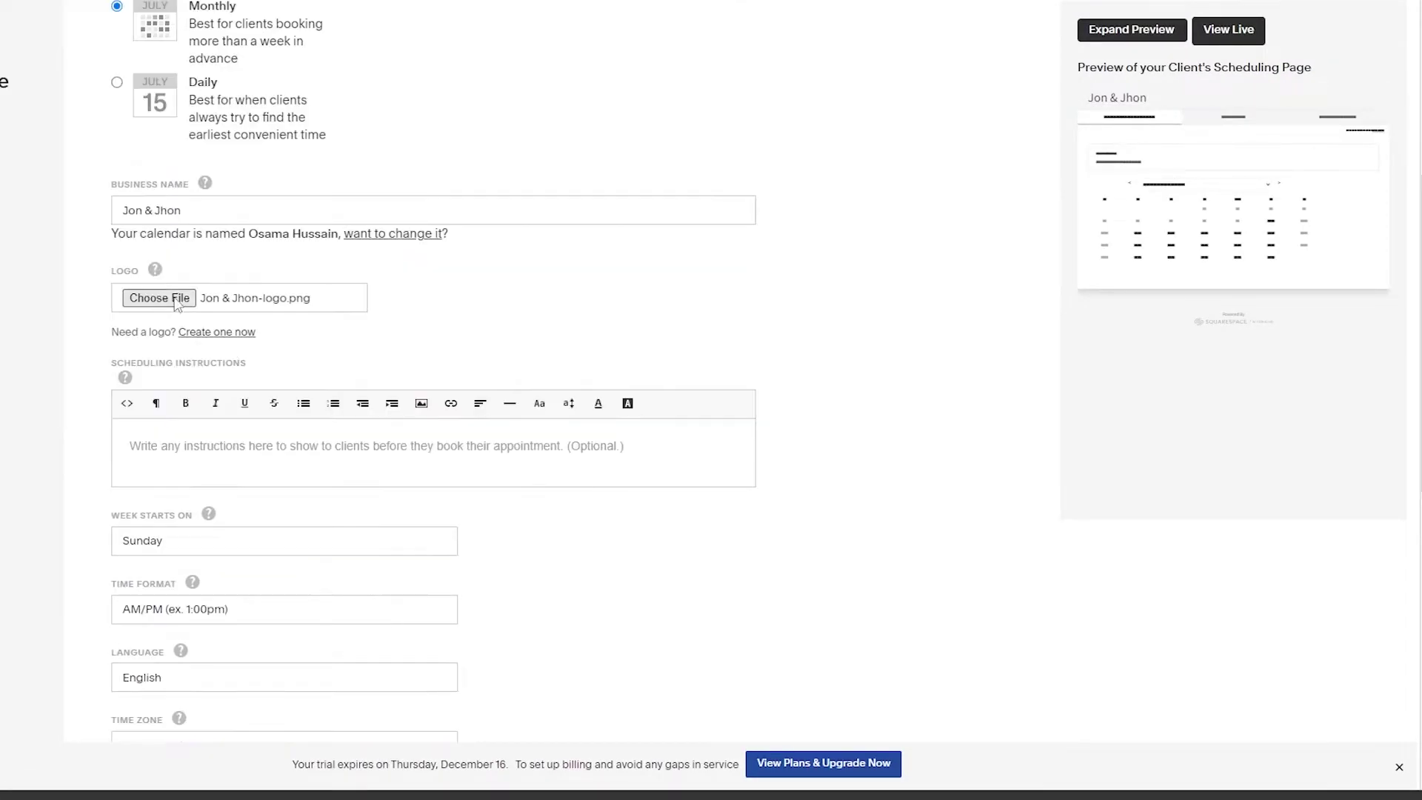
# Set scheduling instructions to 'Appointments should be made 55 minutes beforehand'.
pyautogui.scroll(-1, 178, 296)
pyautogui.scroll(-2, 180, 212)
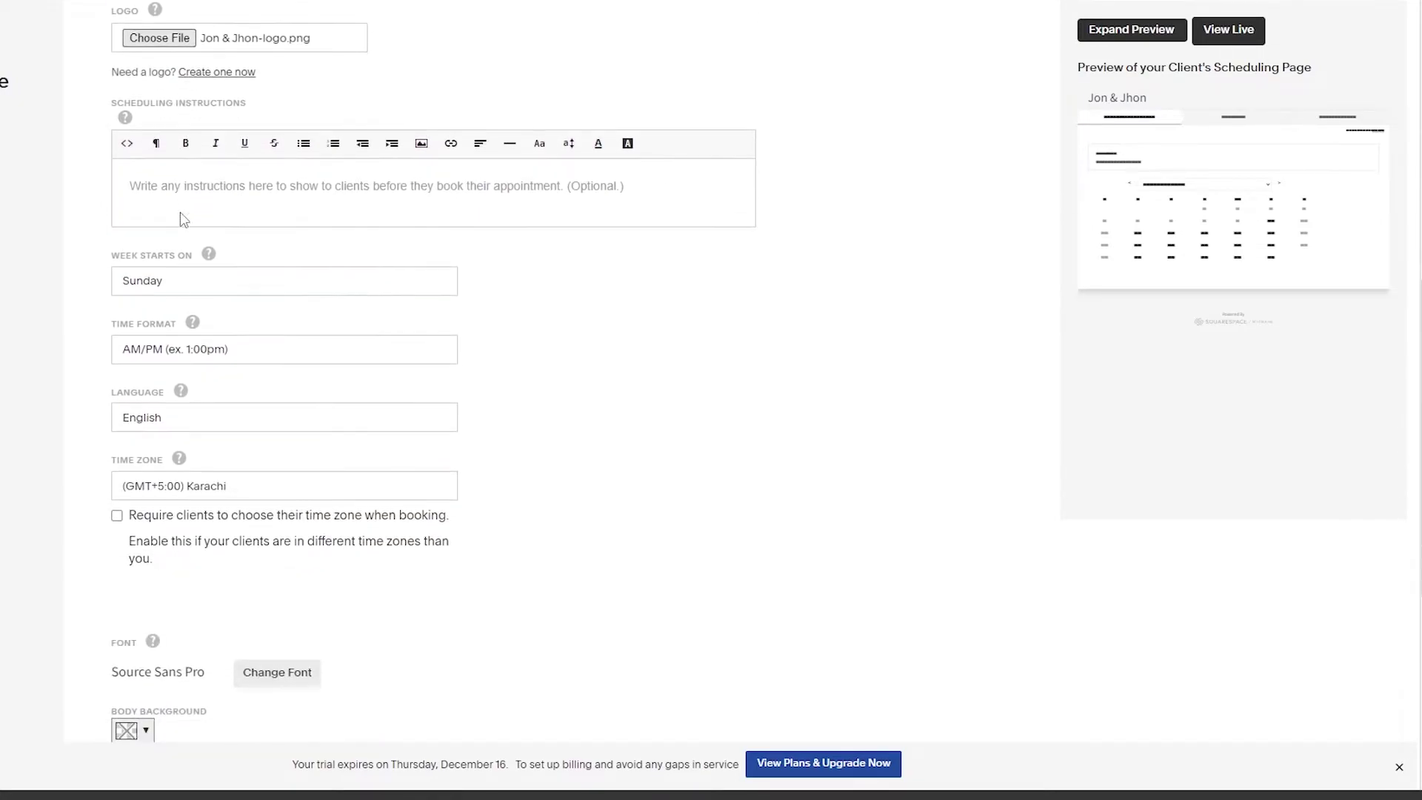
pyautogui.scroll(2, 272, 315)
pyautogui.click(207, 372)
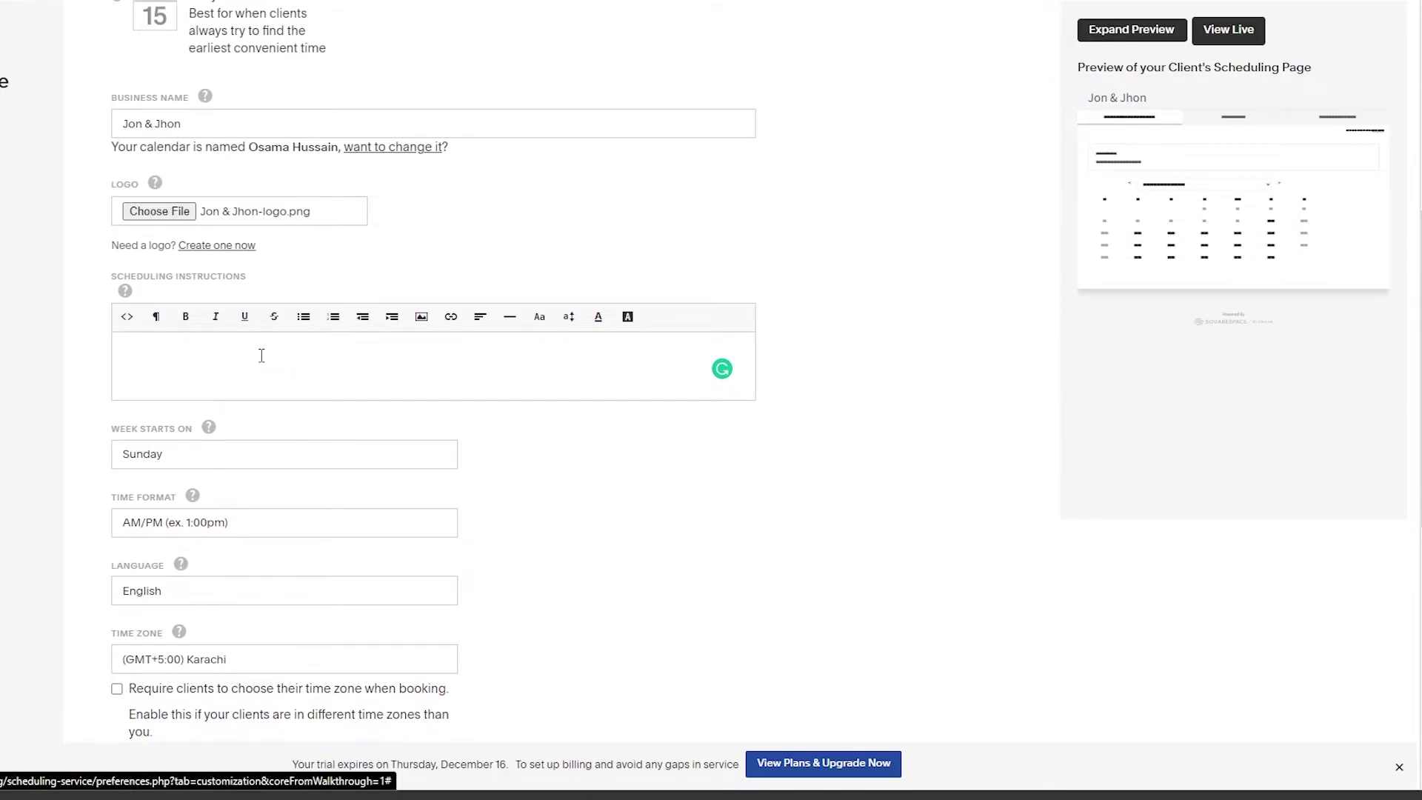
pyautogui.write('Appointments should be made 50 minutes beforehand')
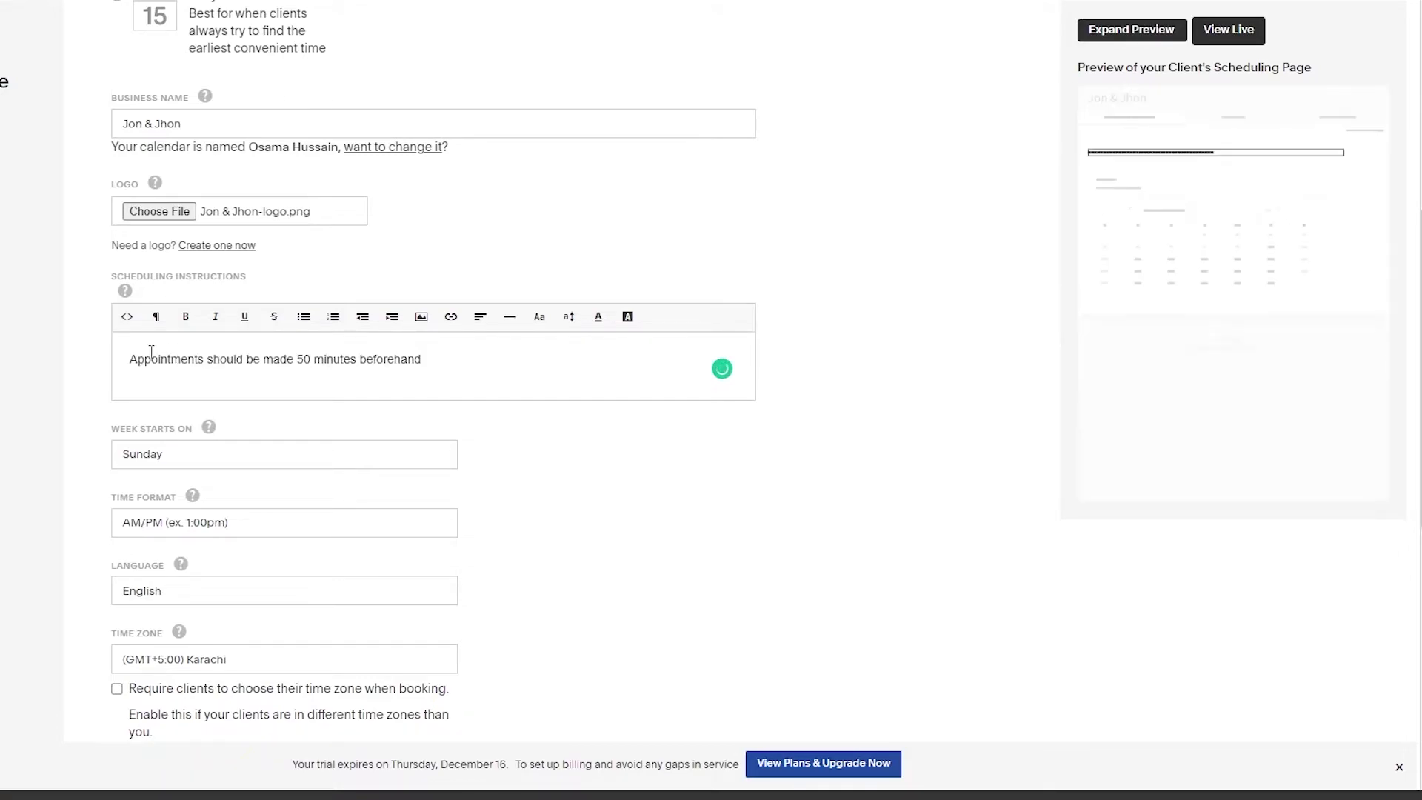
pyautogui.moveTo(124, 364); pyautogui.dragTo(435, 358)
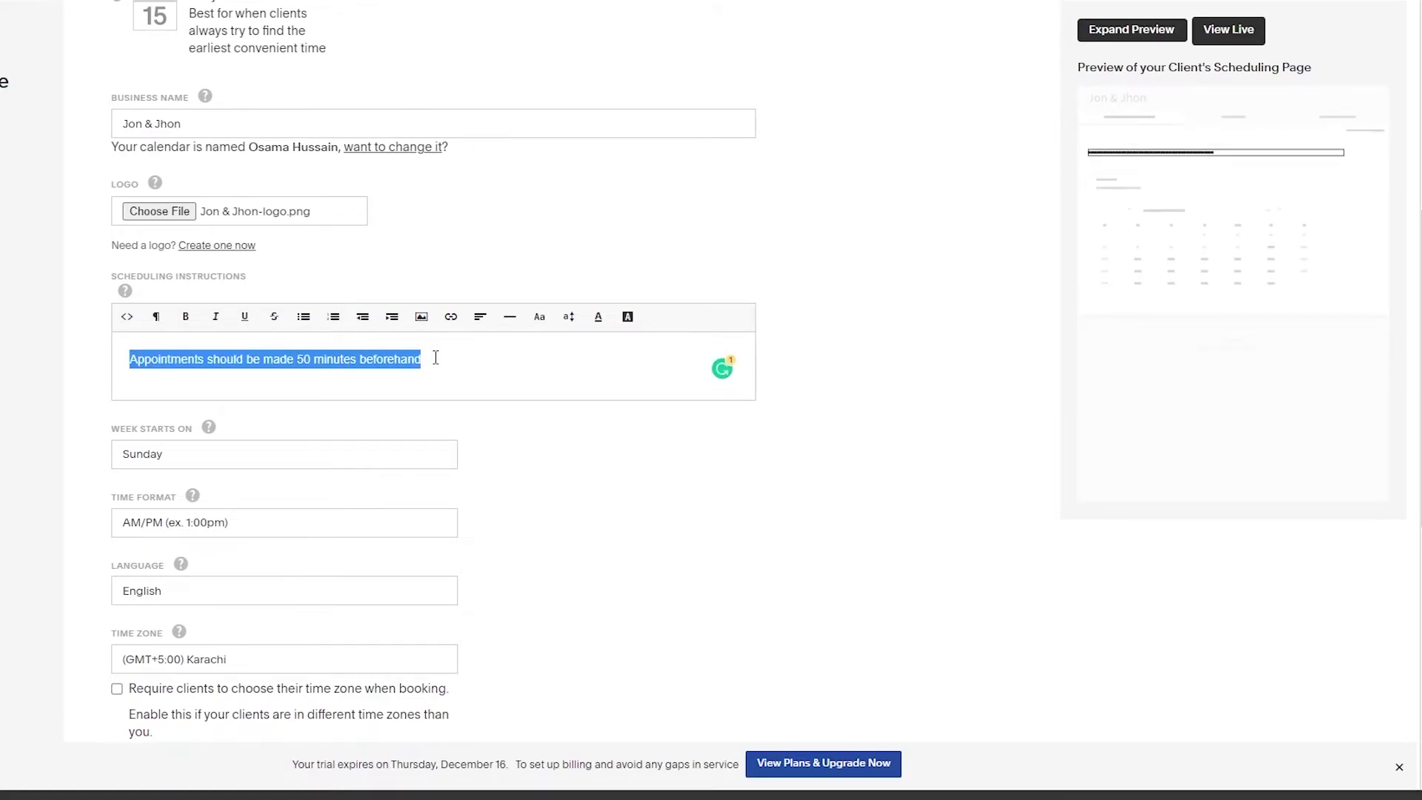
pyautogui.click(447, 371)
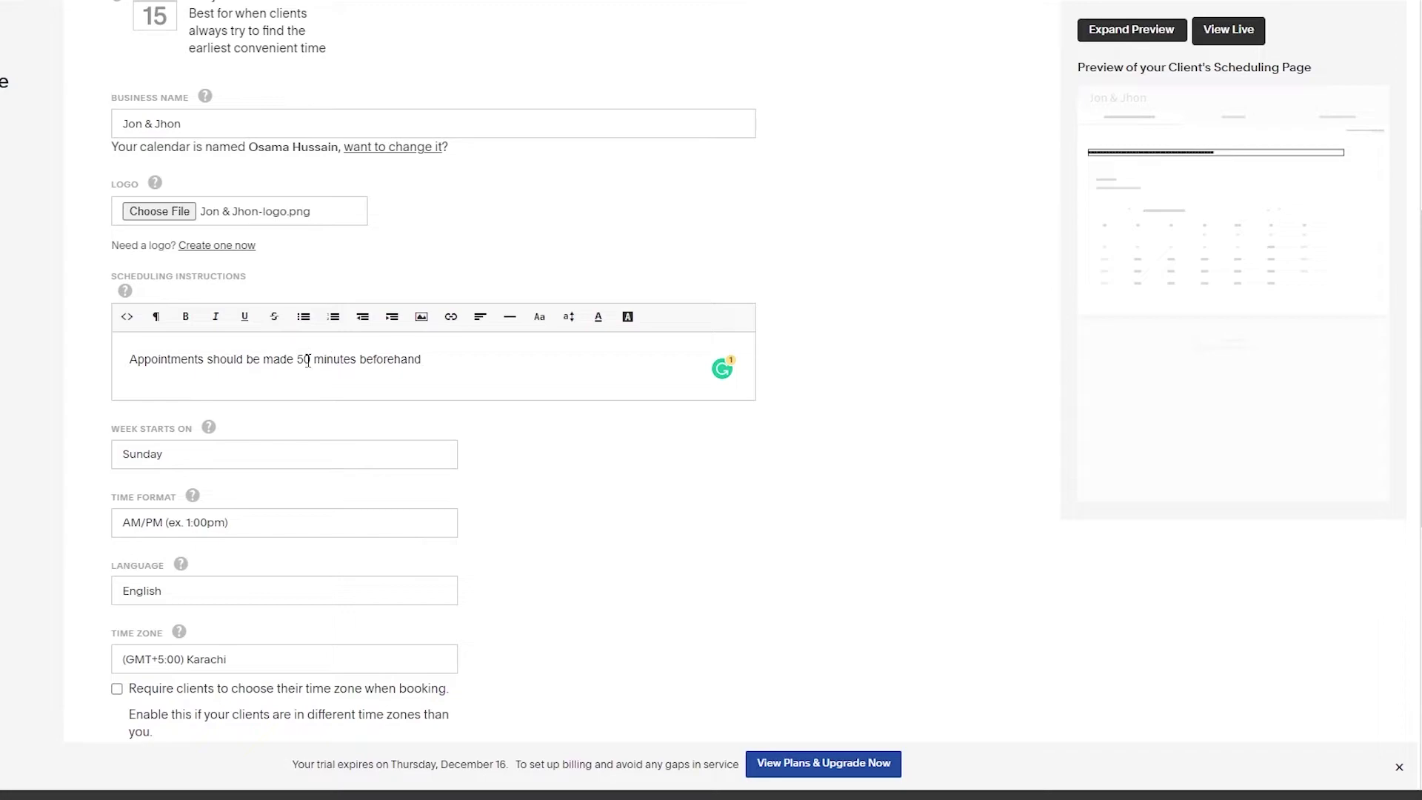
pyautogui.press('BackSpace')
pyautogui.write('5')
pyautogui.scroll(-2, 519, 385)
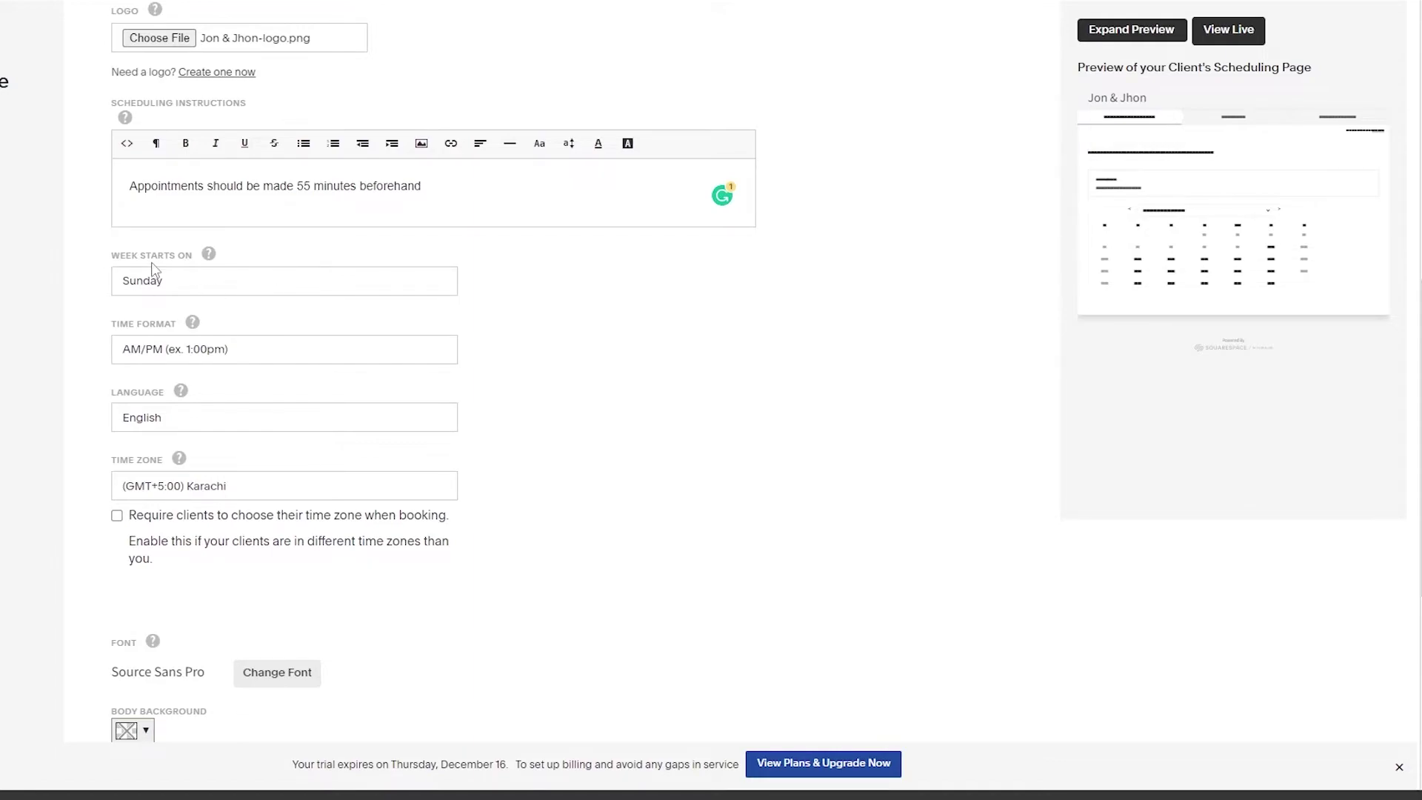
# Make weeks start on Monday and require clients to choose their time zone.
pyautogui.click(170, 287)
pyautogui.click(171, 319)
pyautogui.scroll(-1, 174, 319)
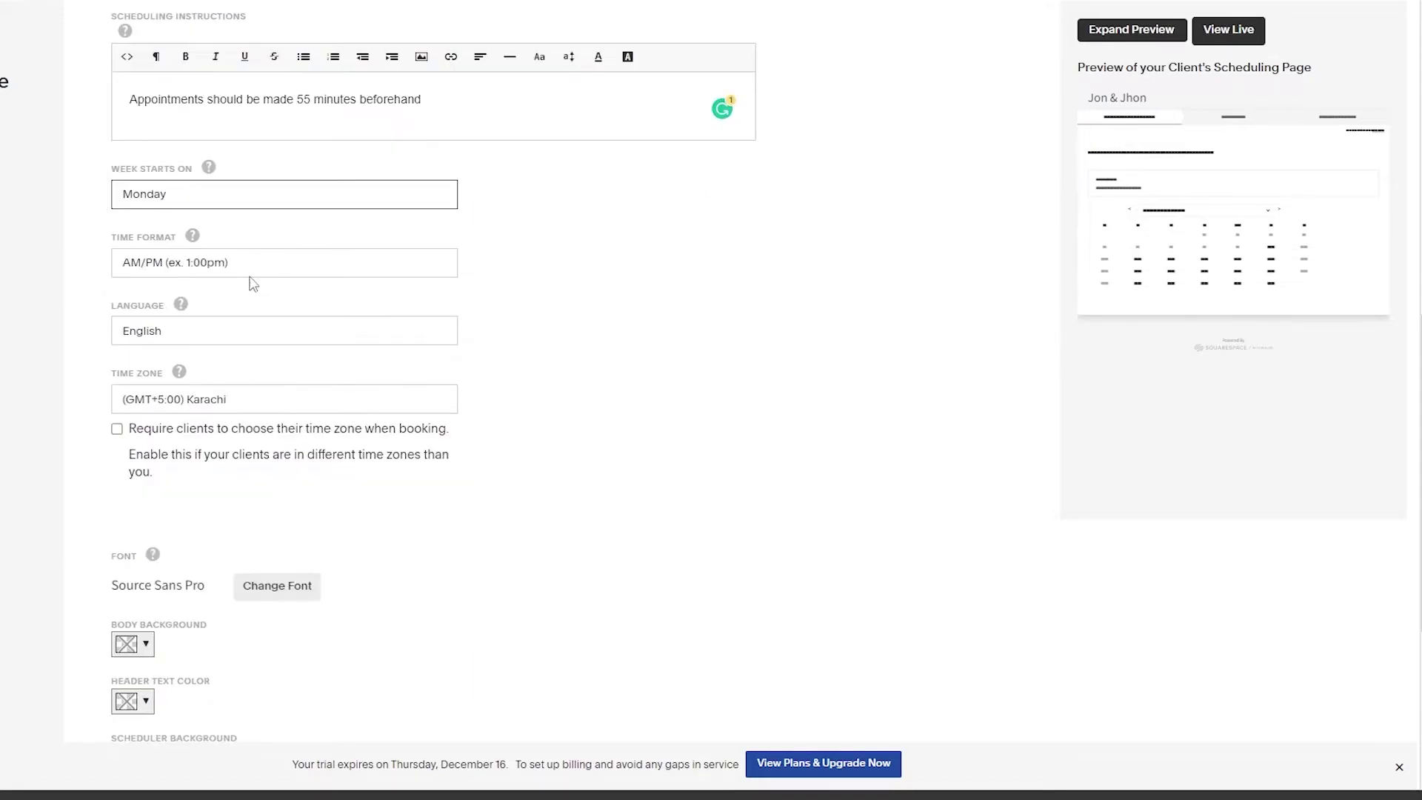
pyautogui.scroll(-1, 222, 296)
pyautogui.scroll(-1, 148, 355)
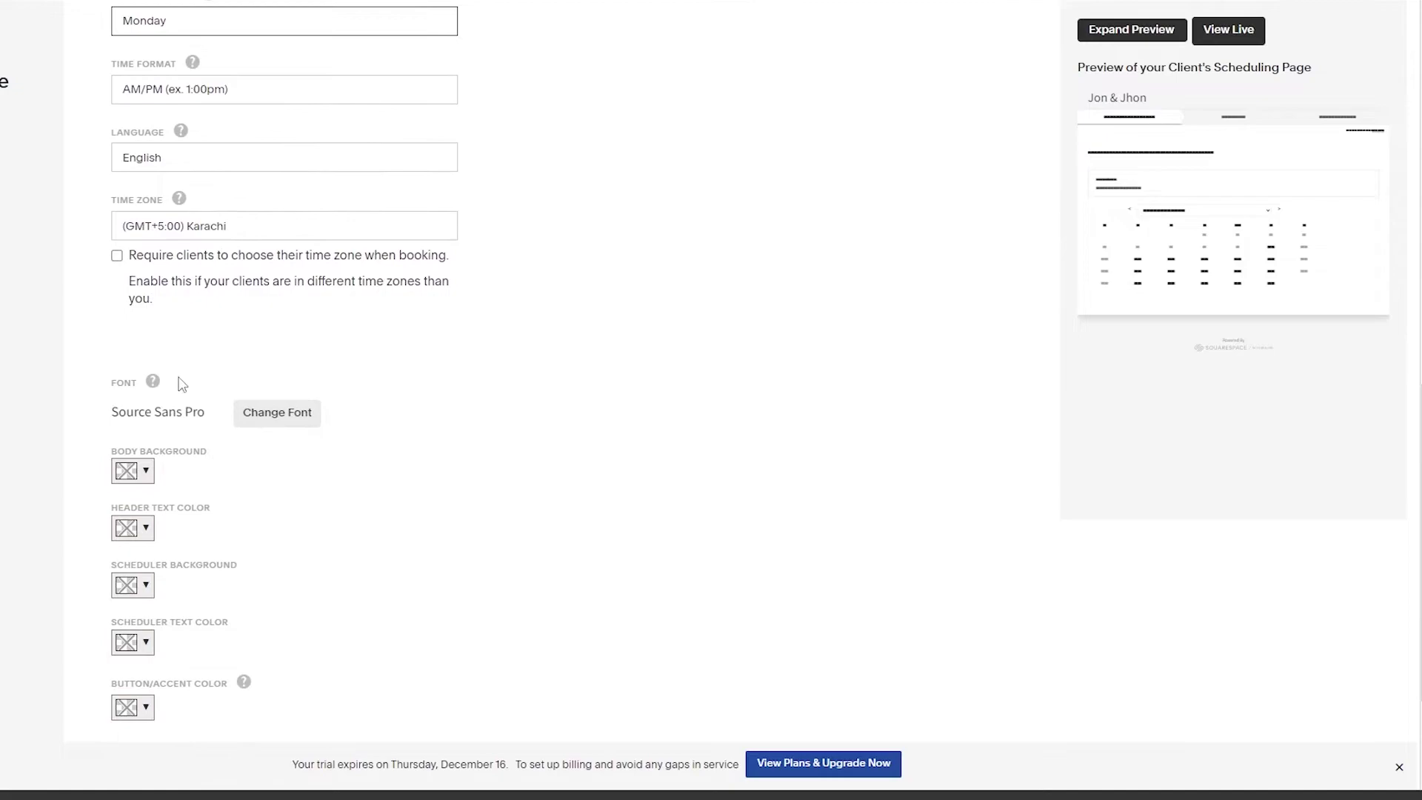
pyautogui.scroll(-2, 181, 382)
pyautogui.scroll(1, 130, 215)
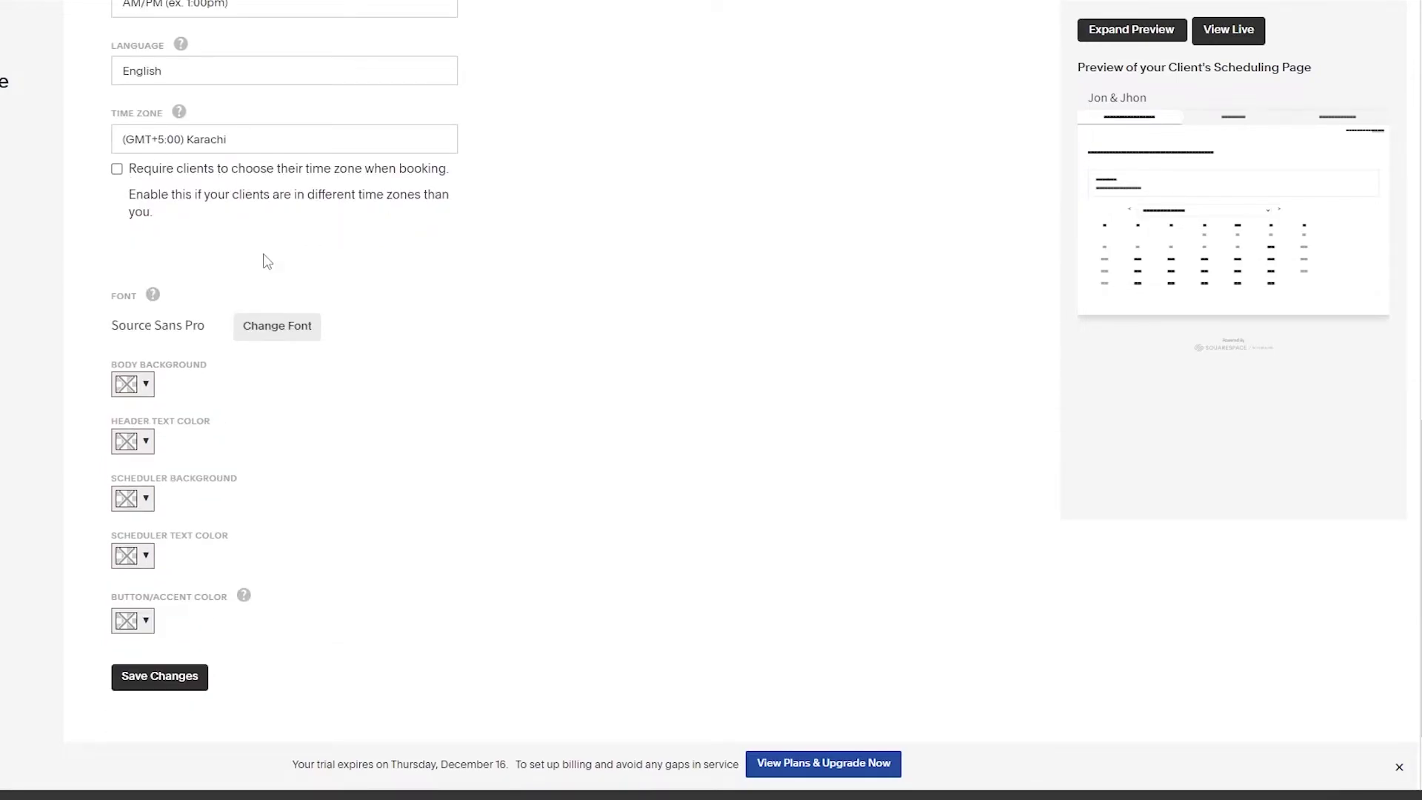
pyautogui.click(117, 169)
# Set a dark grey body, grey header text and scheduler, dark grey scheduler text, and red accents.
pyautogui.scroll(-1, 140, 339)
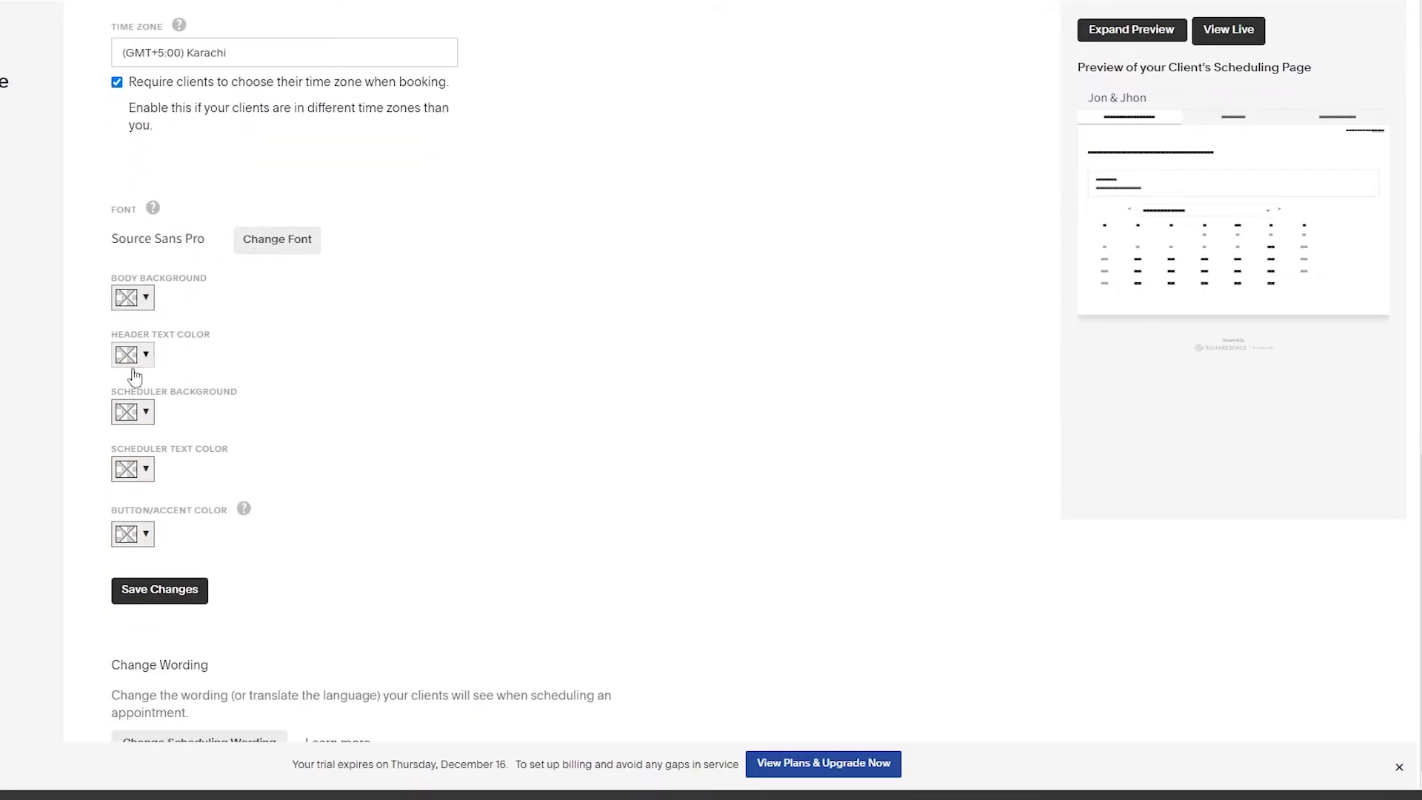
pyautogui.scroll(-1, 141, 376)
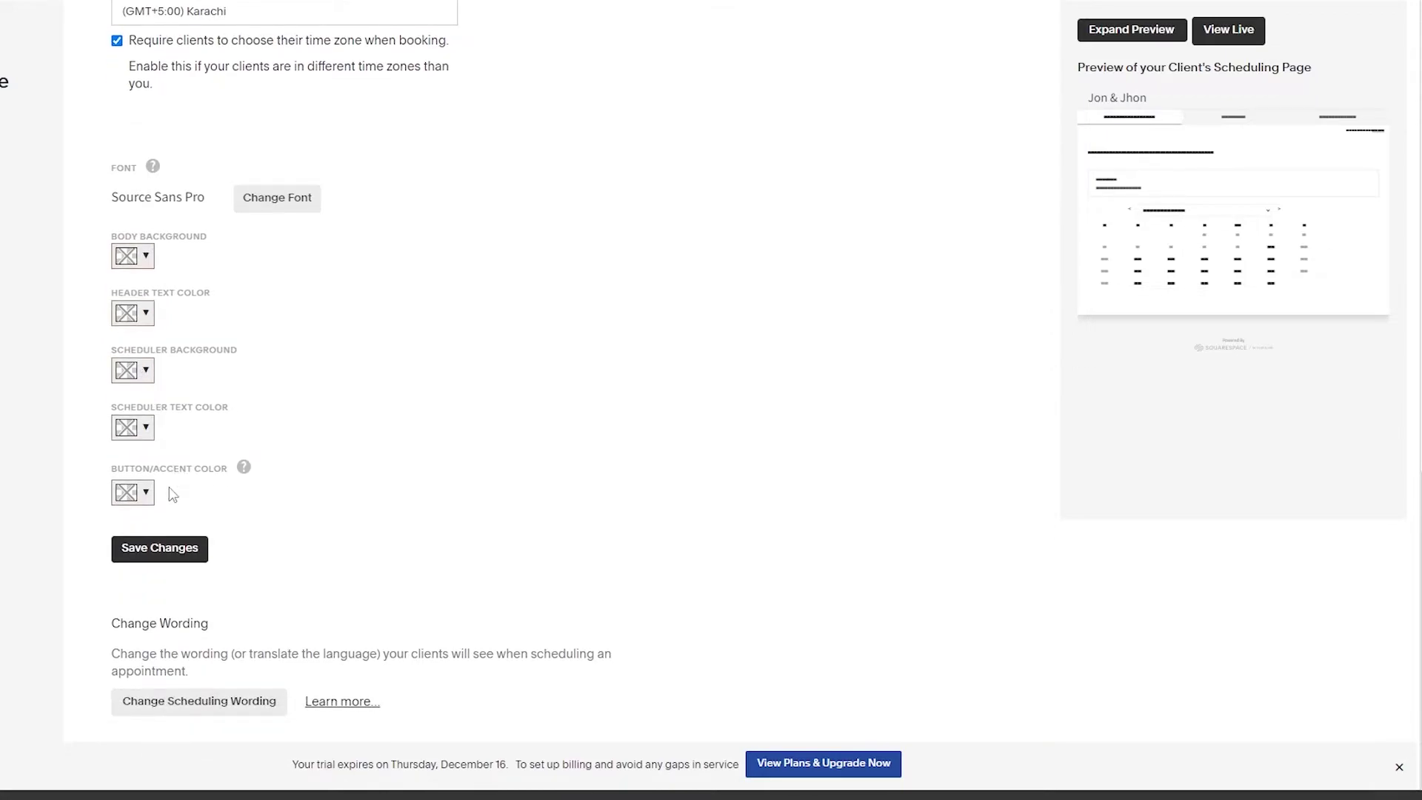
pyautogui.click(135, 257)
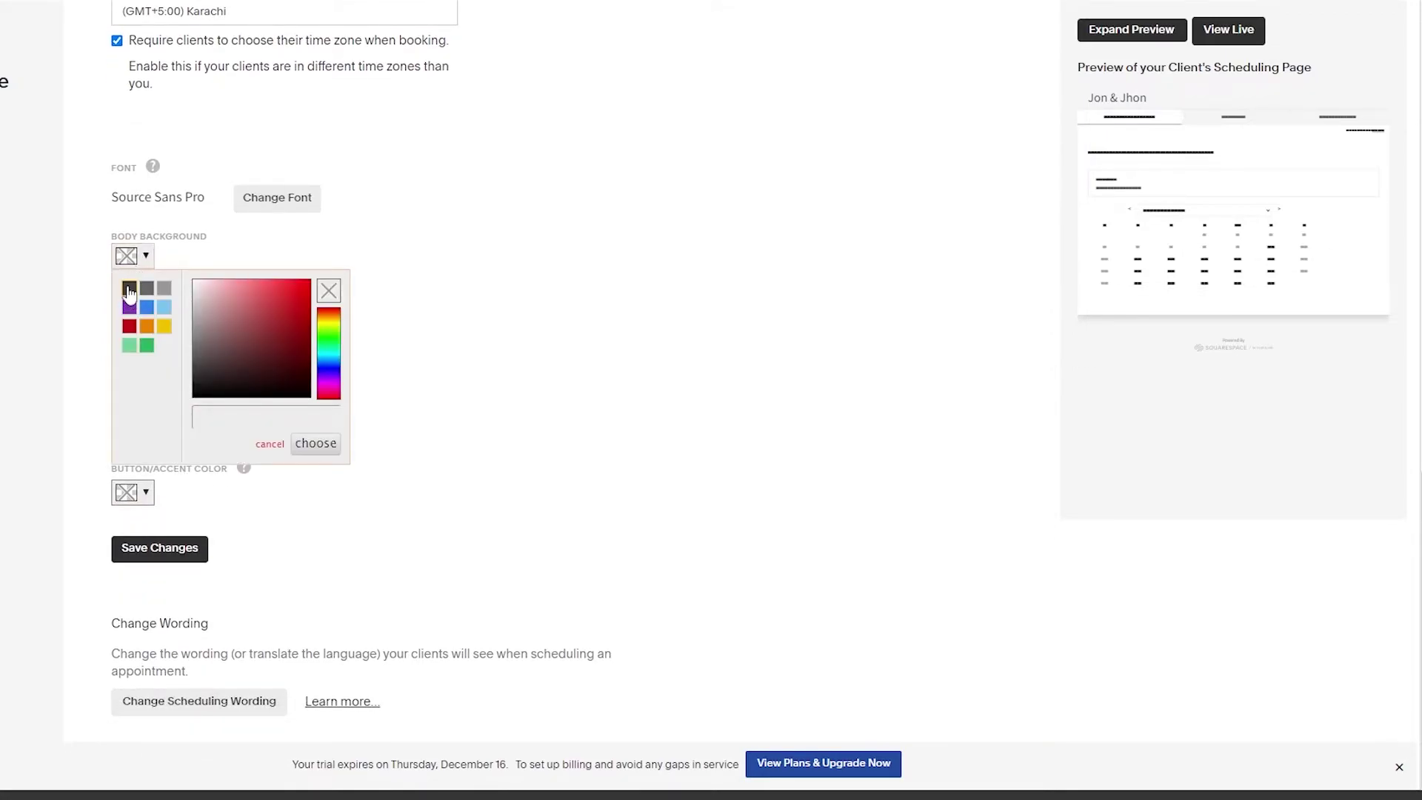
pyautogui.click(129, 289)
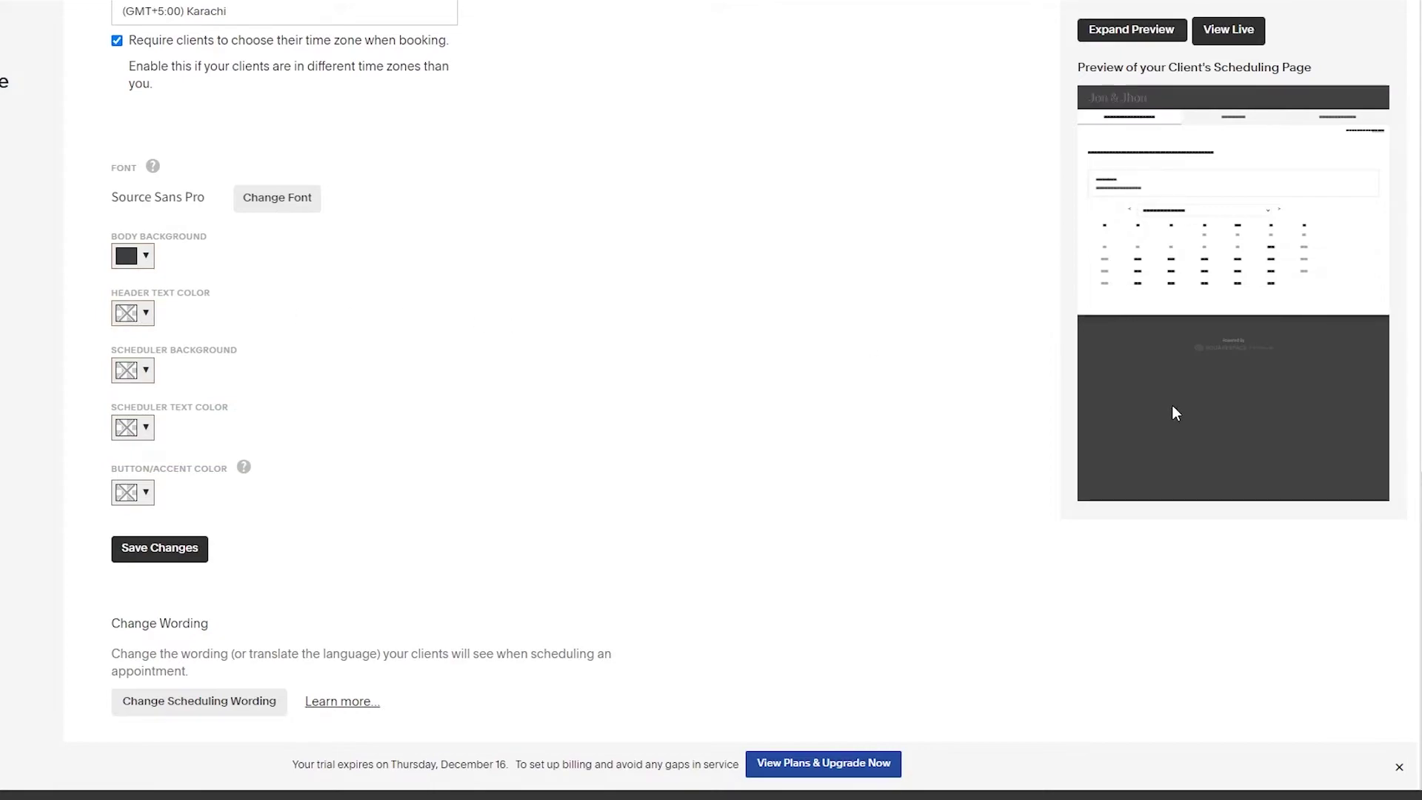
pyautogui.click(145, 318)
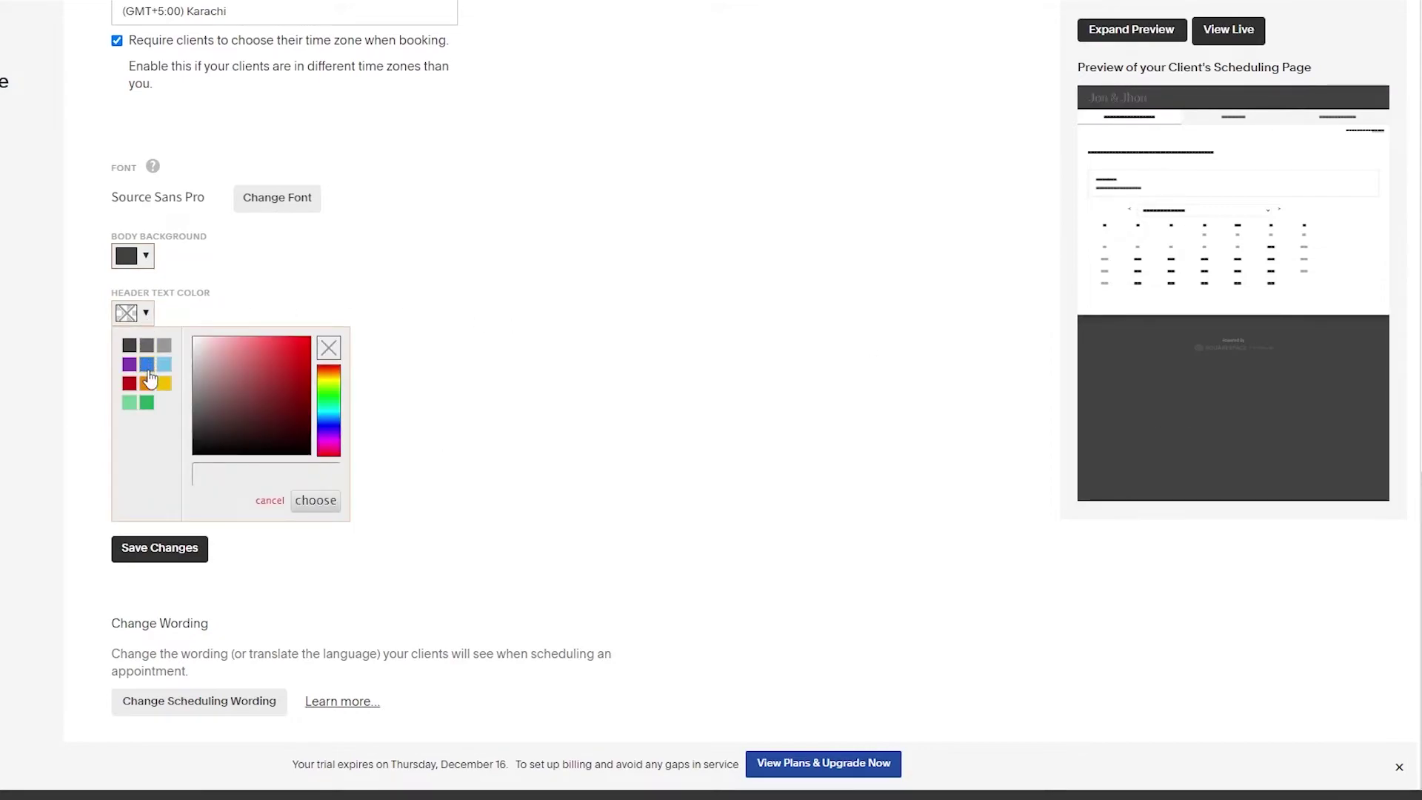
pyautogui.click(166, 347)
pyautogui.click(145, 370)
pyautogui.click(165, 403)
pyautogui.click(145, 427)
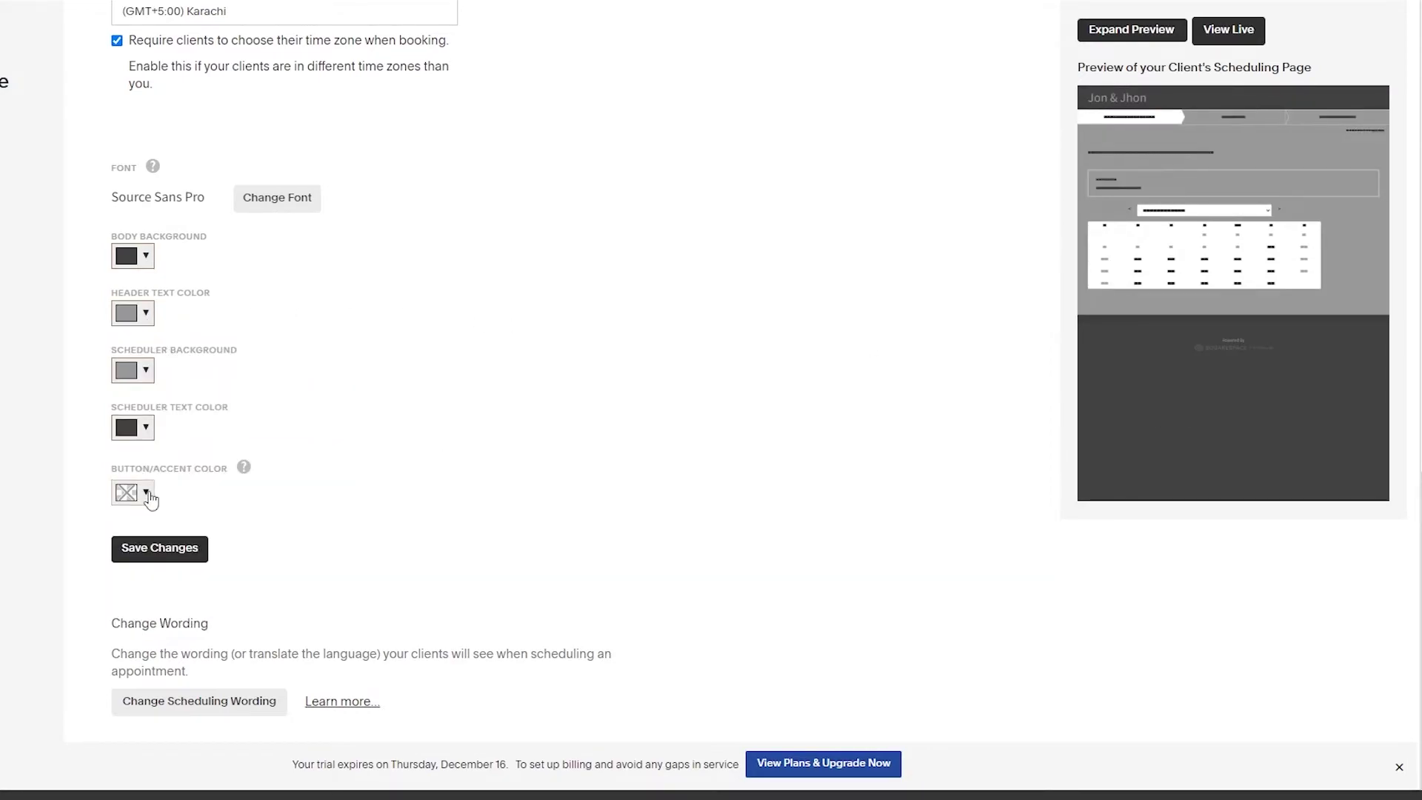
pyautogui.click(148, 494)
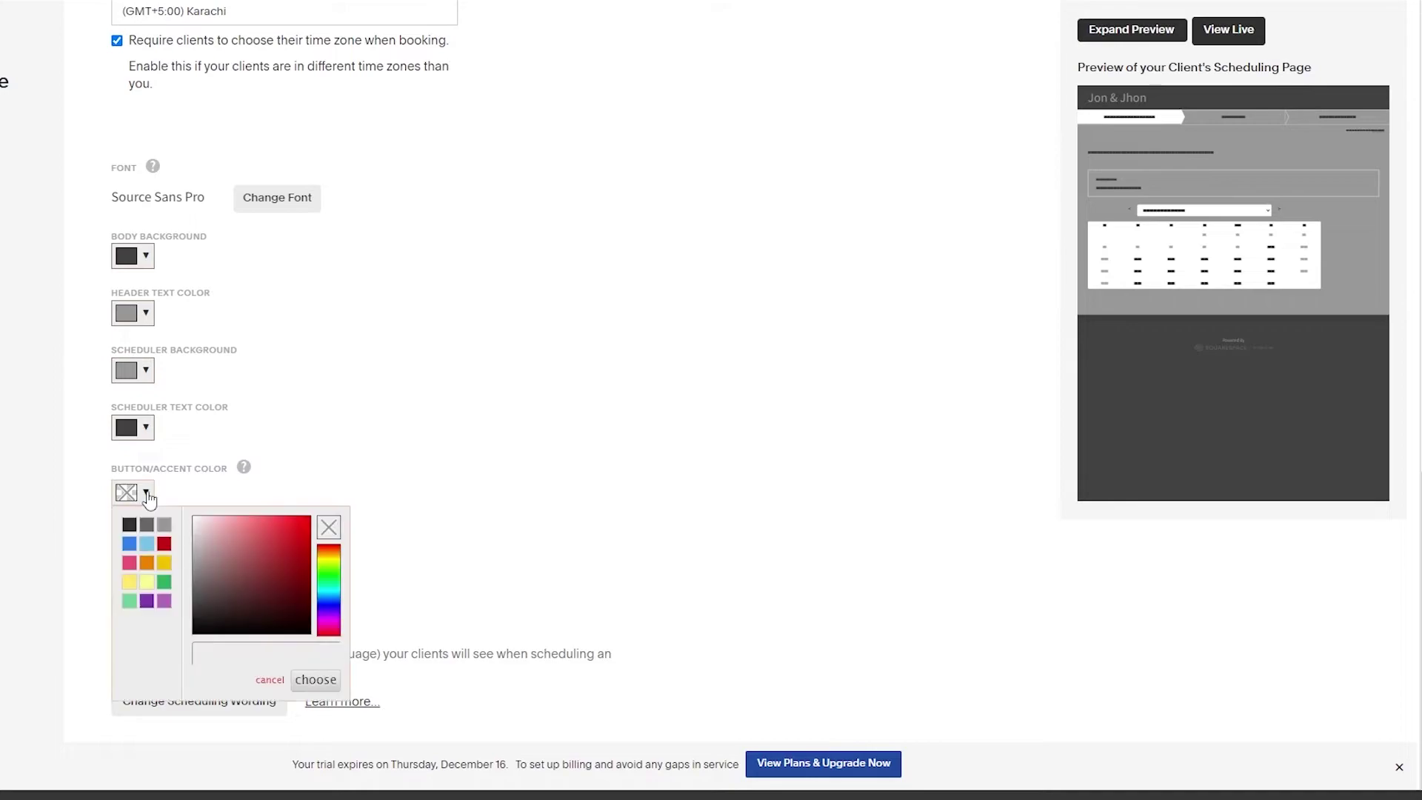
pyautogui.click(164, 546)
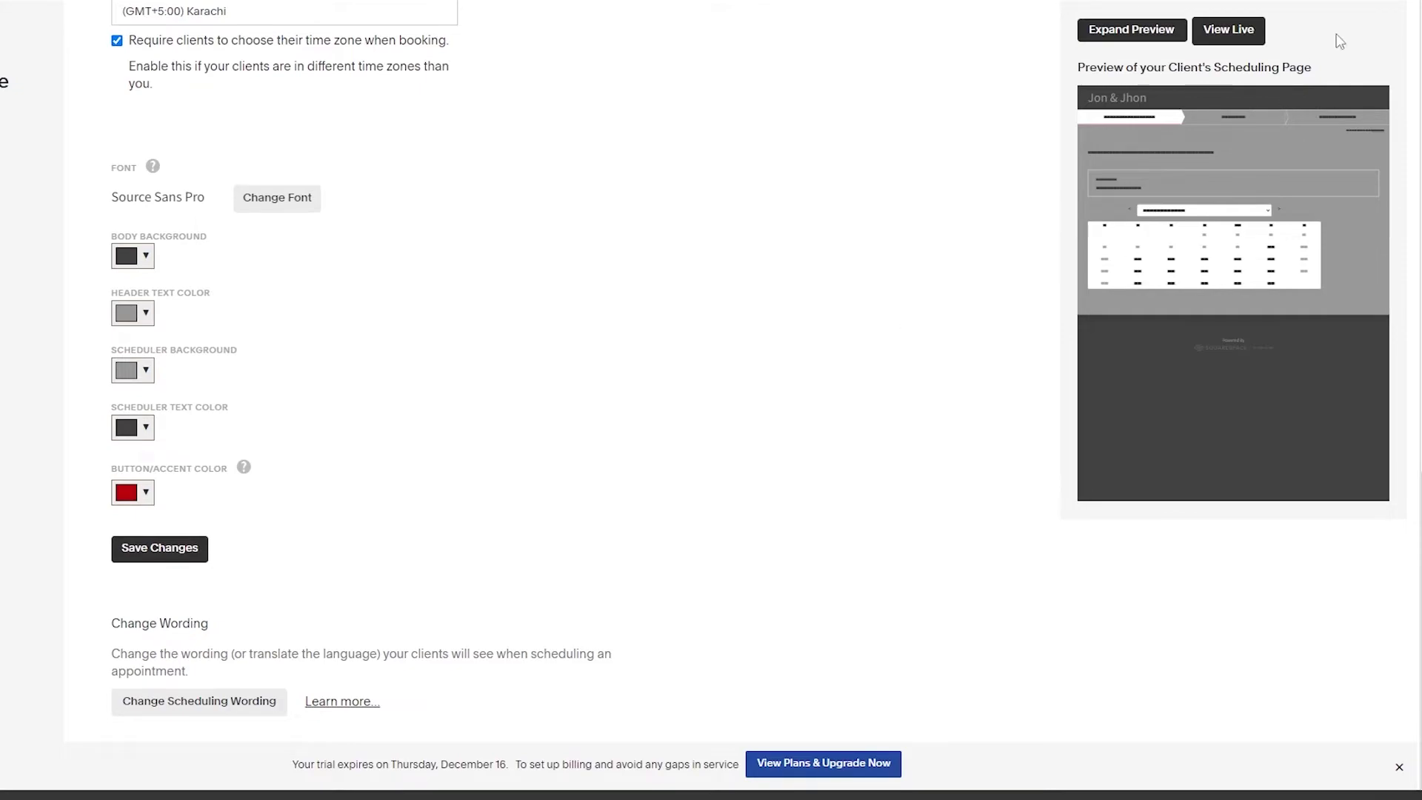
pyautogui.click(1129, 31)
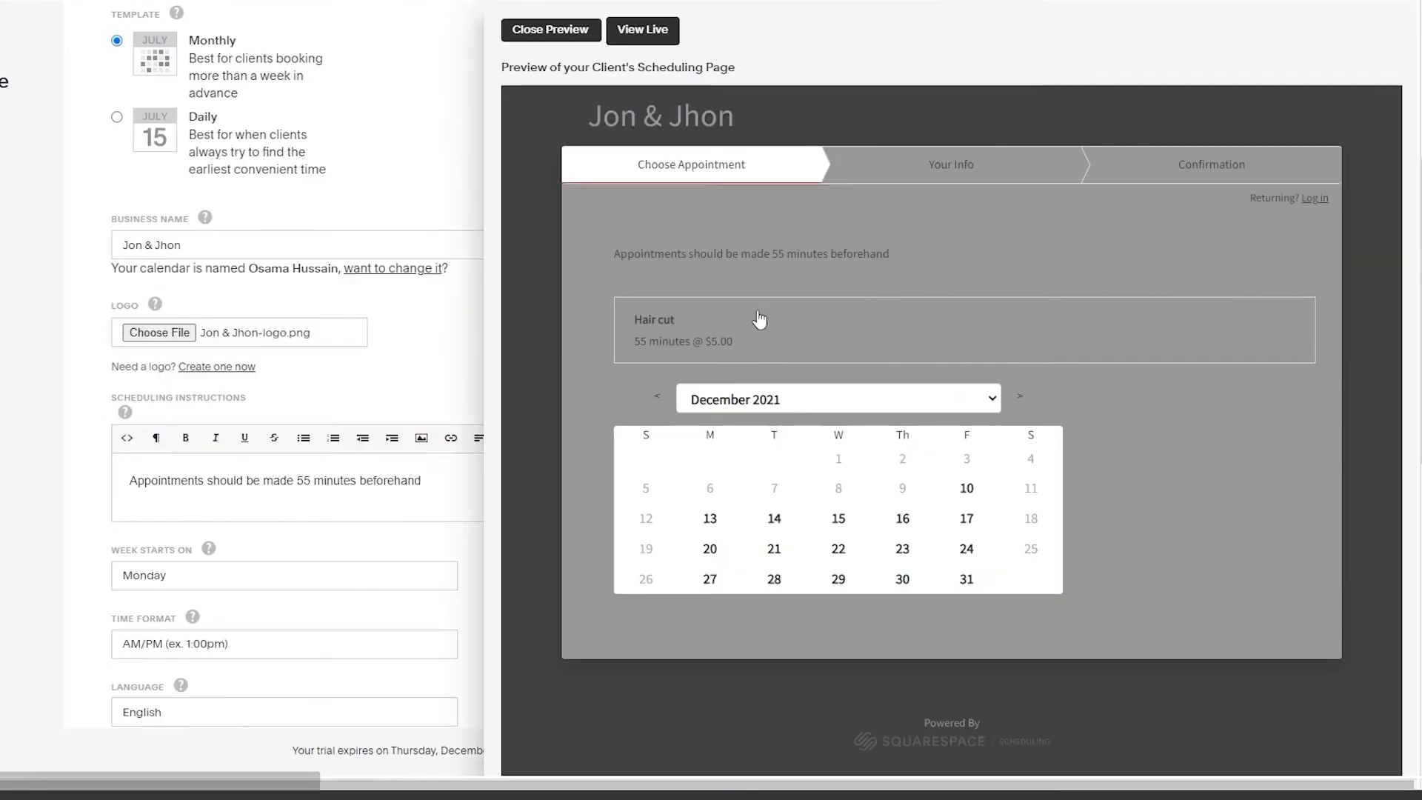
pyautogui.scroll(-5, 736, 473)
pyautogui.scroll(6, 660, 470)
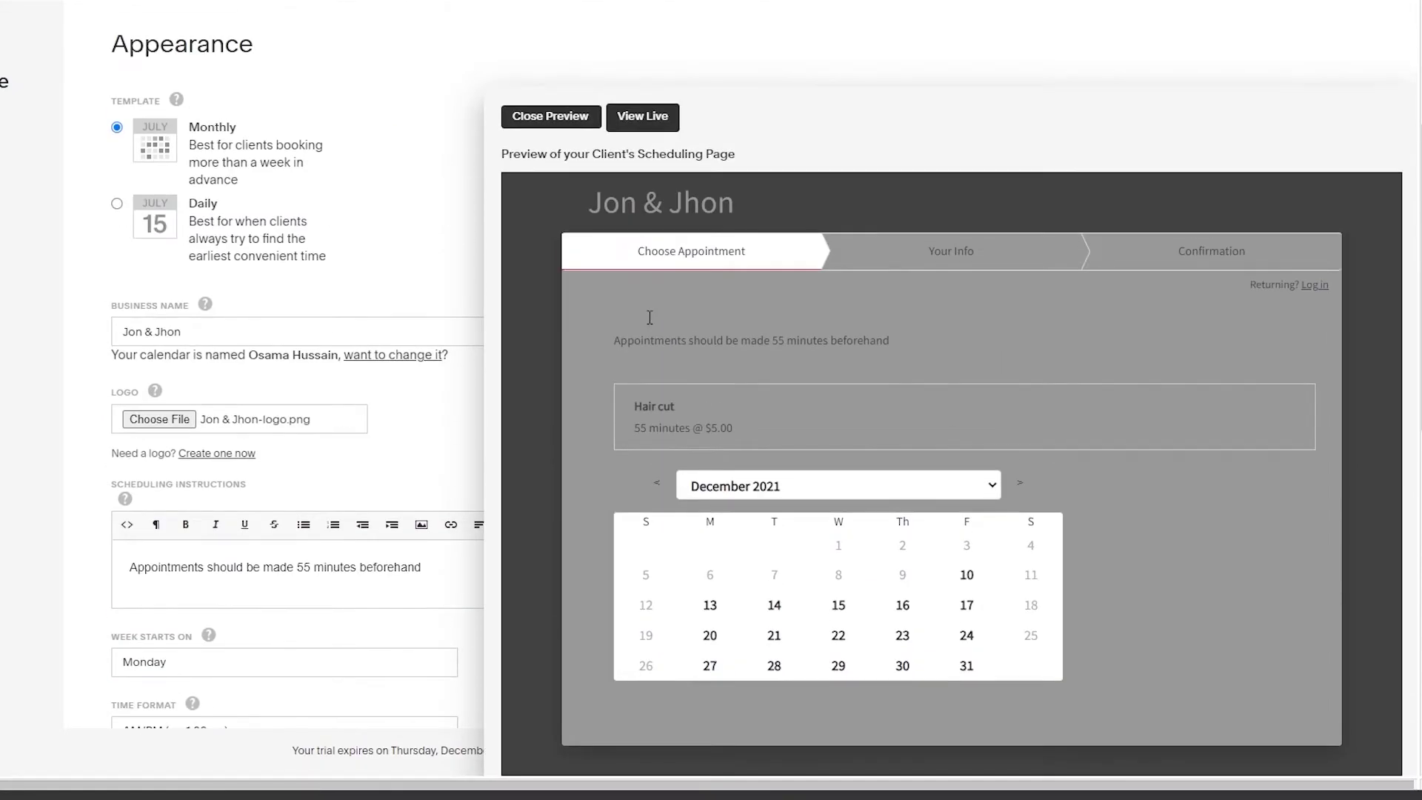
pyautogui.scroll(-5, 701, 296)
pyautogui.scroll(2, 775, 340)
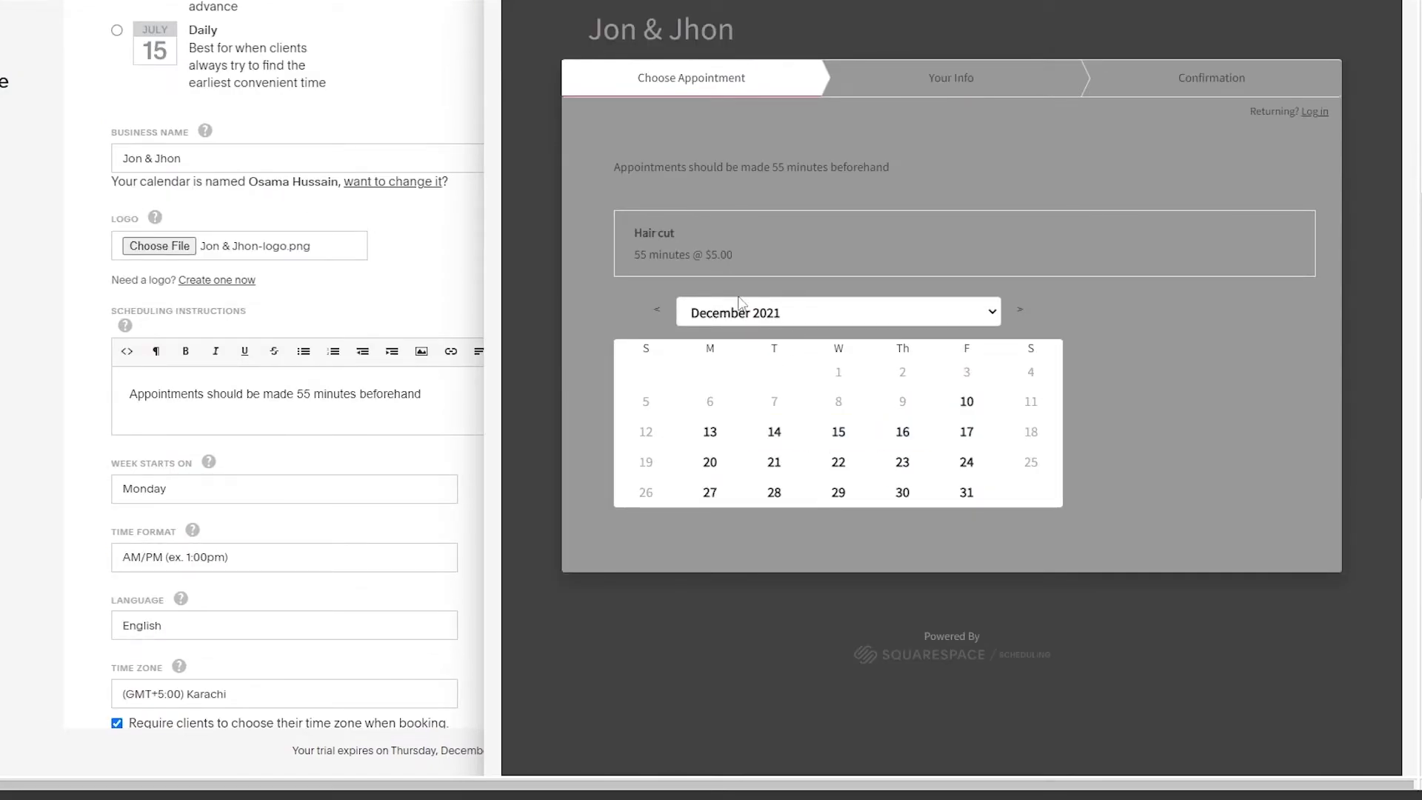
pyautogui.scroll(-5, 829, 565)
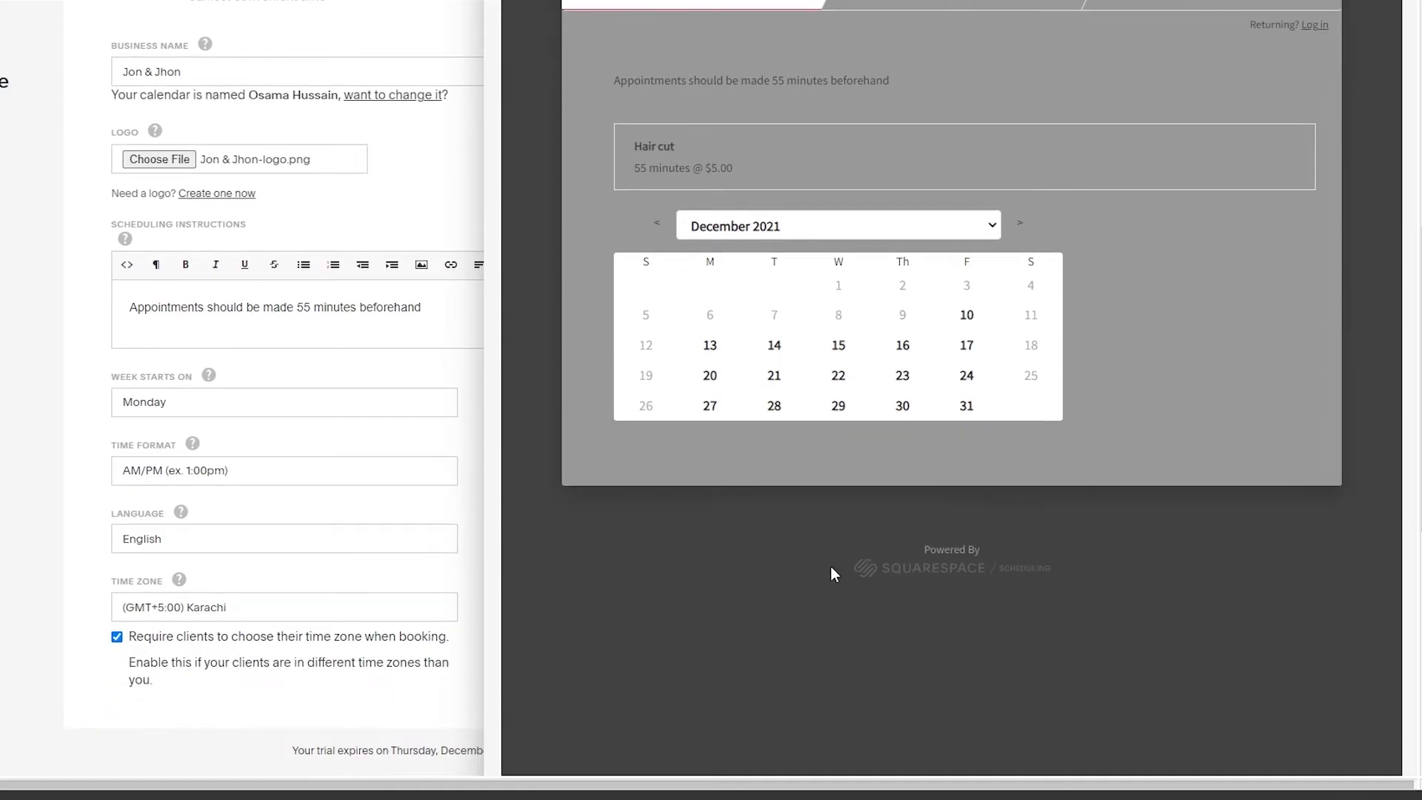
pyautogui.scroll(5, 831, 565)
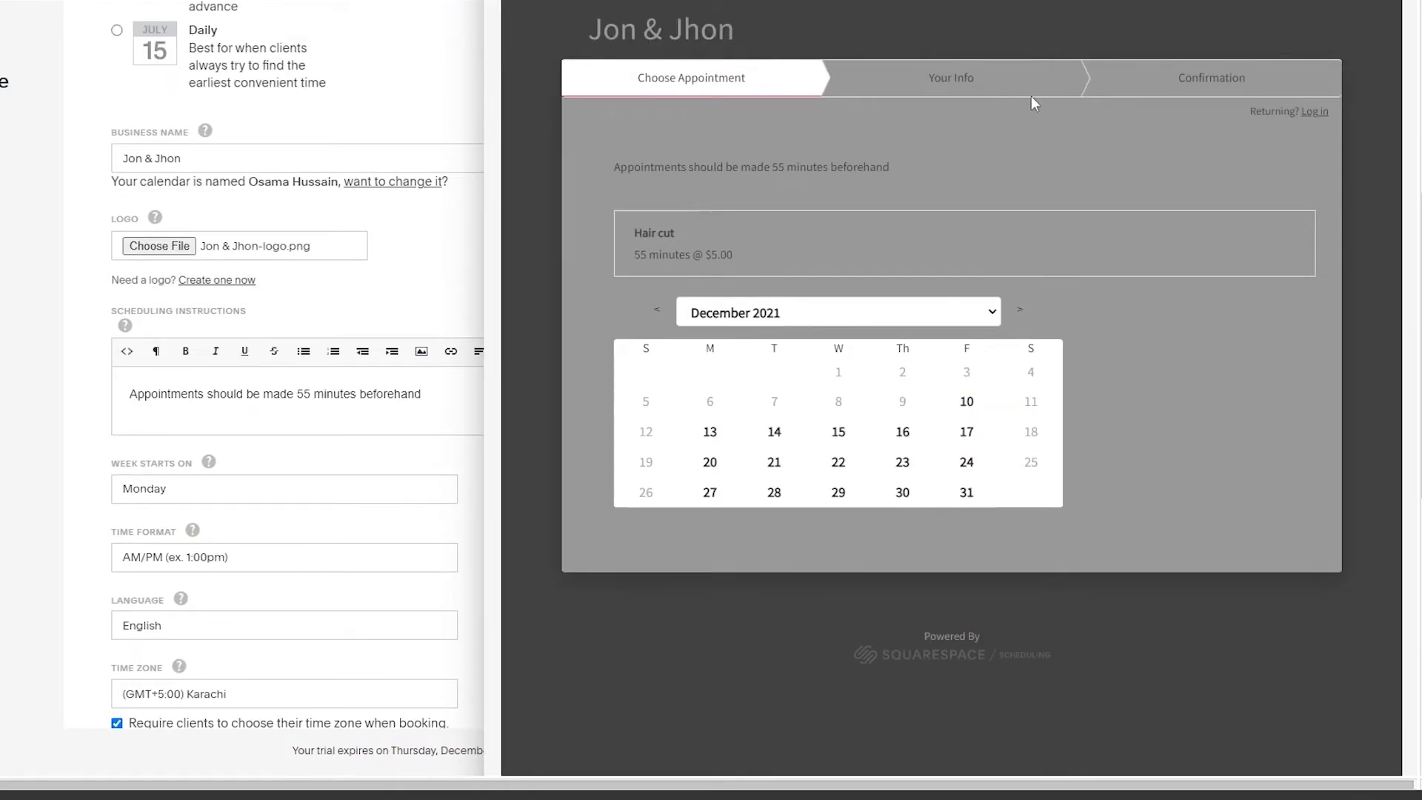
pyautogui.scroll(3, 603, 87)
# Set the scheduler text colour to white.
pyautogui.click(557, 114)
pyautogui.scroll(-10, 222, 407)
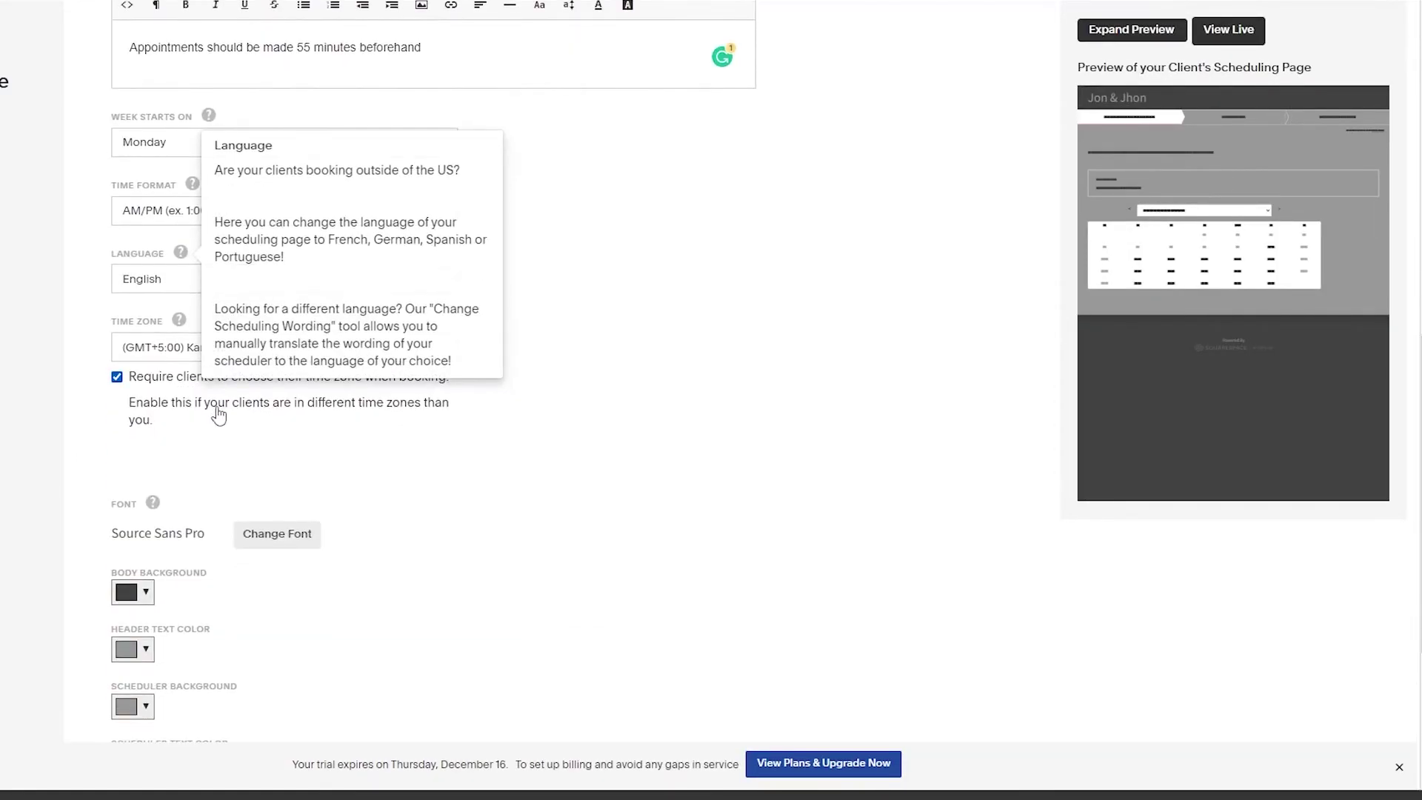
pyautogui.scroll(-1, 144, 485)
pyautogui.click(146, 504)
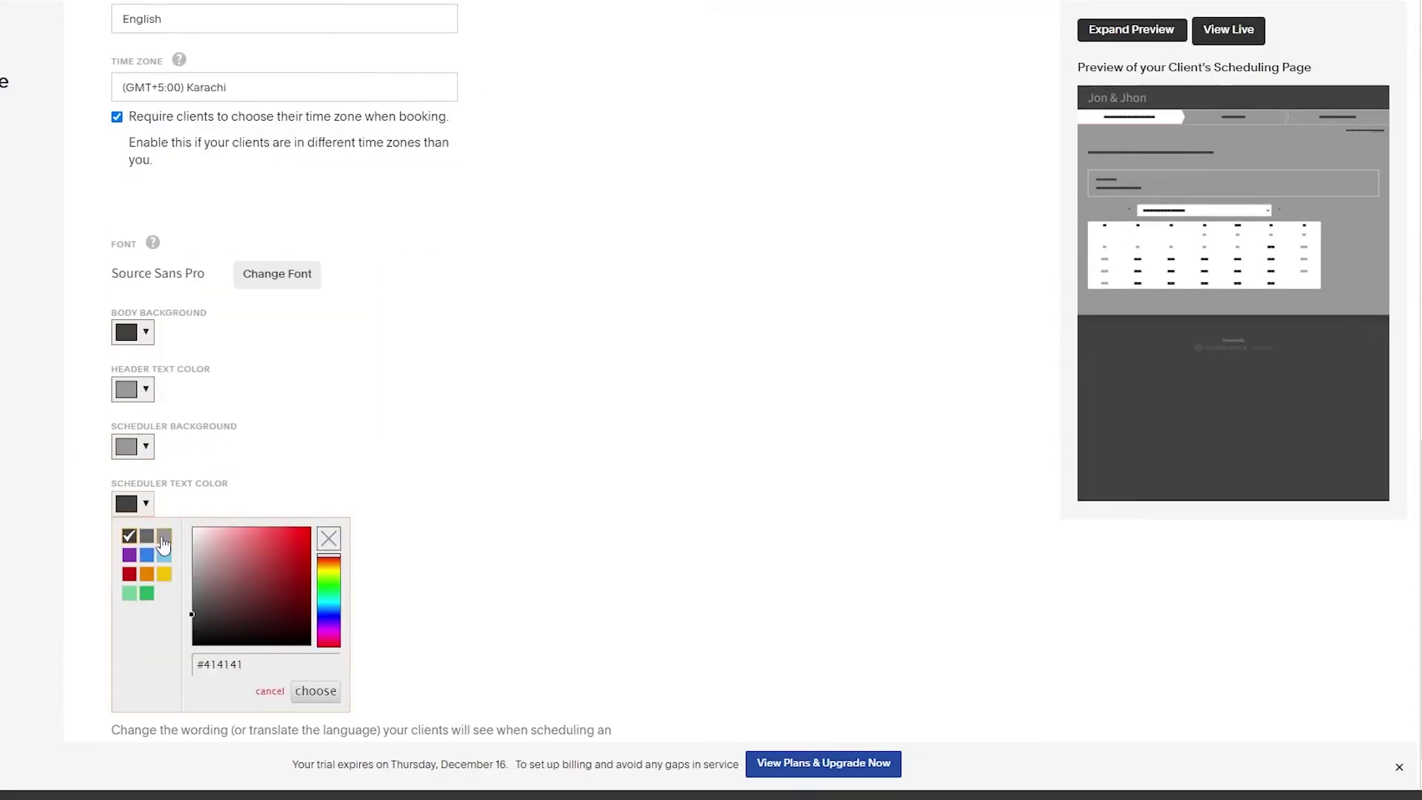
pyautogui.click(164, 543)
# Expand the client page preview to check the white scheduler text, then close it.
pyautogui.click(315, 690)
pyautogui.click(1104, 29)
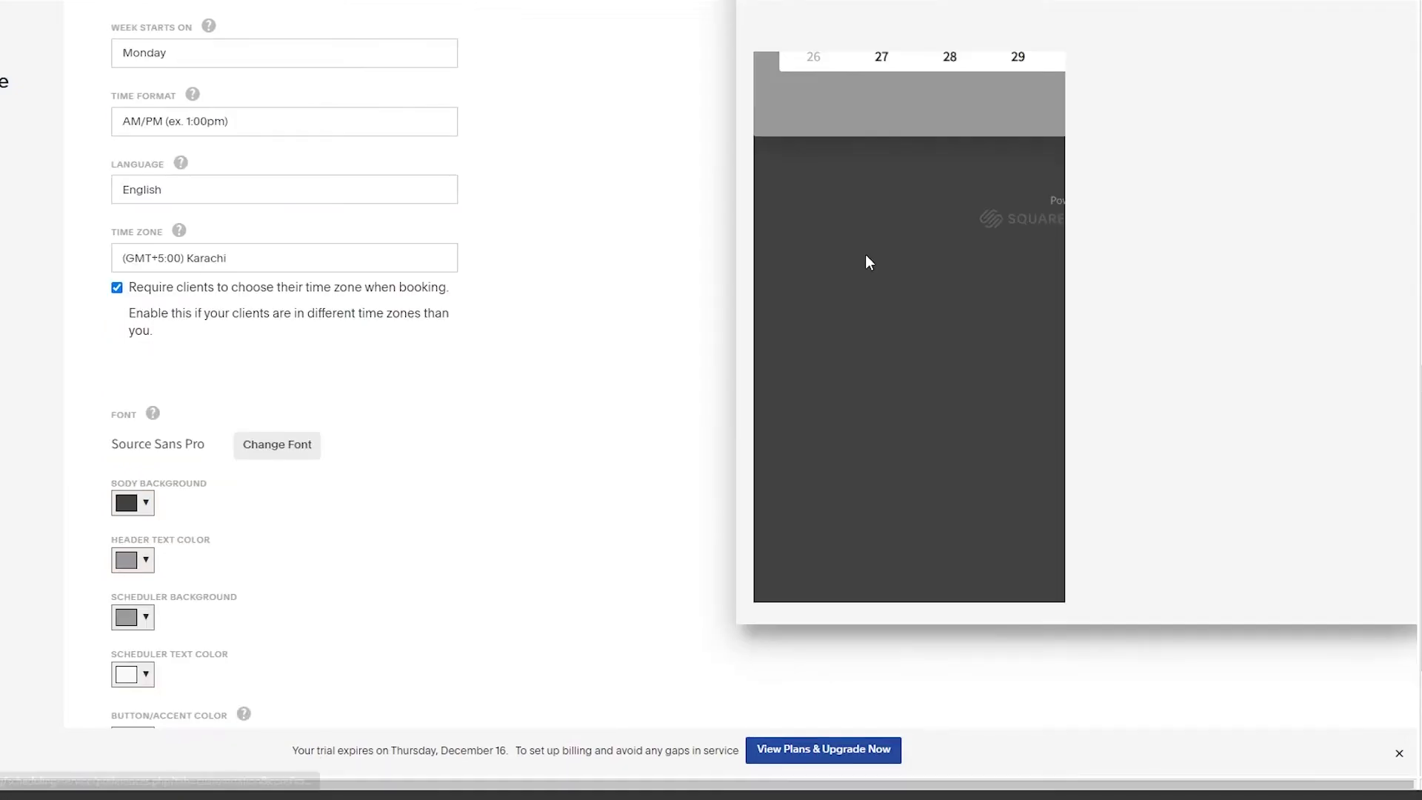
pyautogui.scroll(-1, 738, 220)
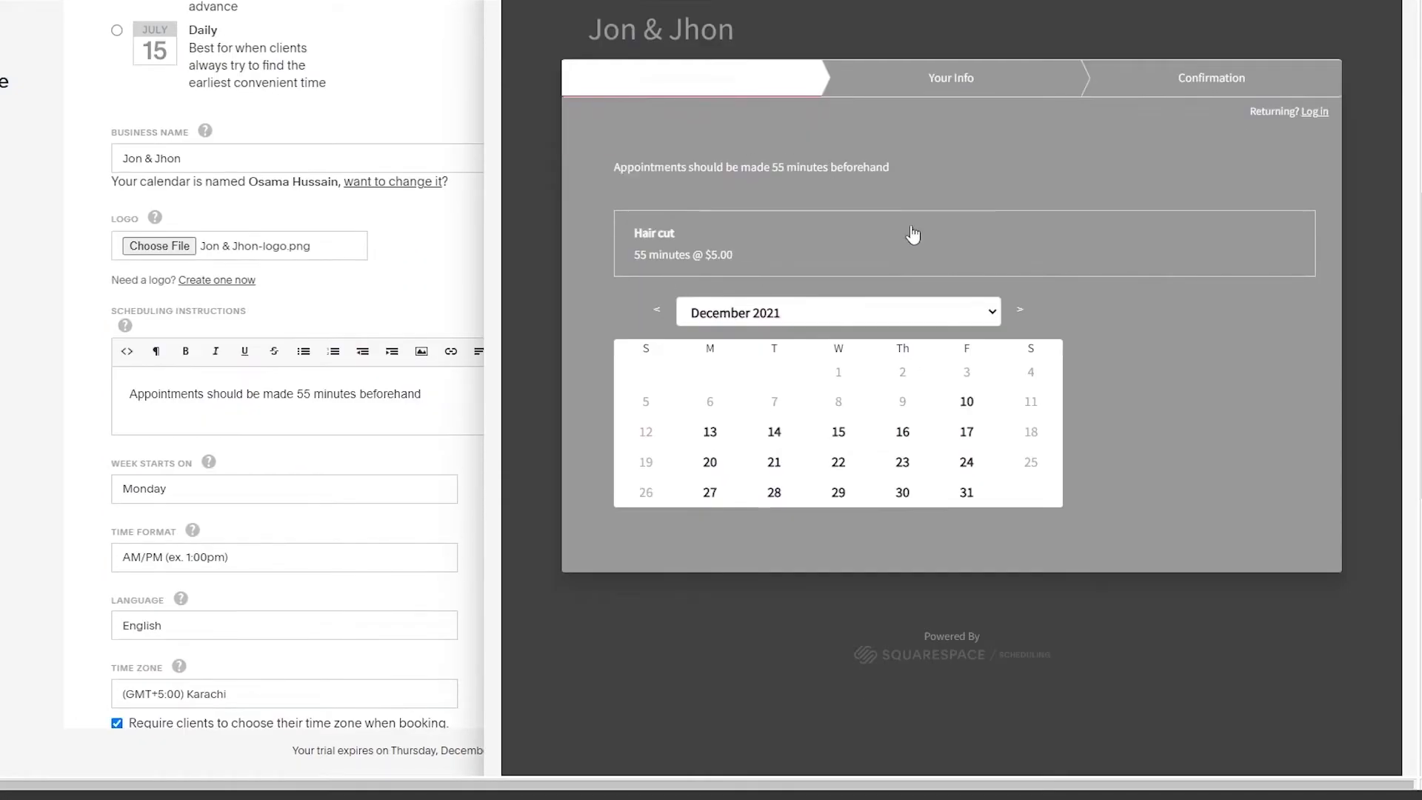
pyautogui.scroll(-1, 738, 283)
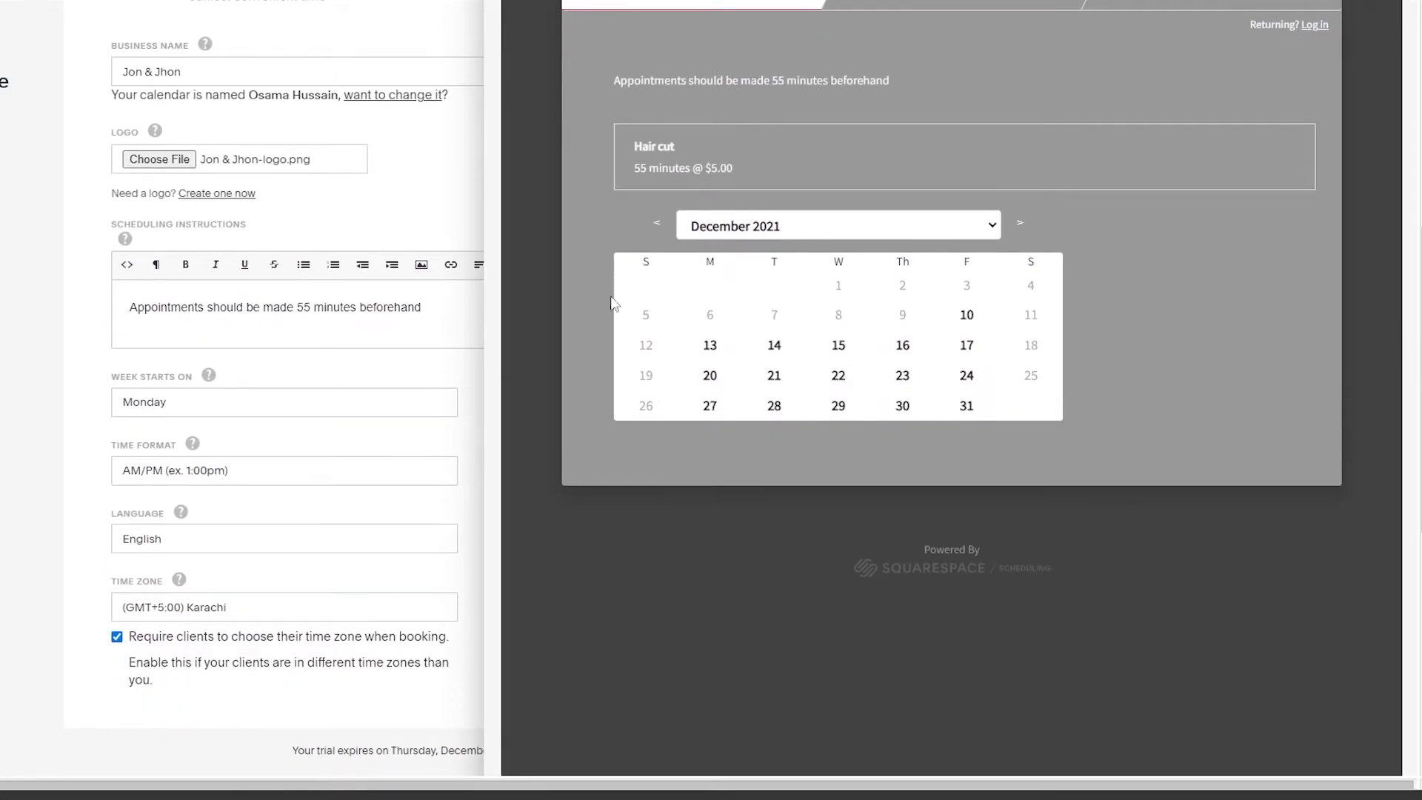
pyautogui.scroll(3, 613, 304)
pyautogui.click(583, 122)
pyautogui.scroll(-2, 882, 368)
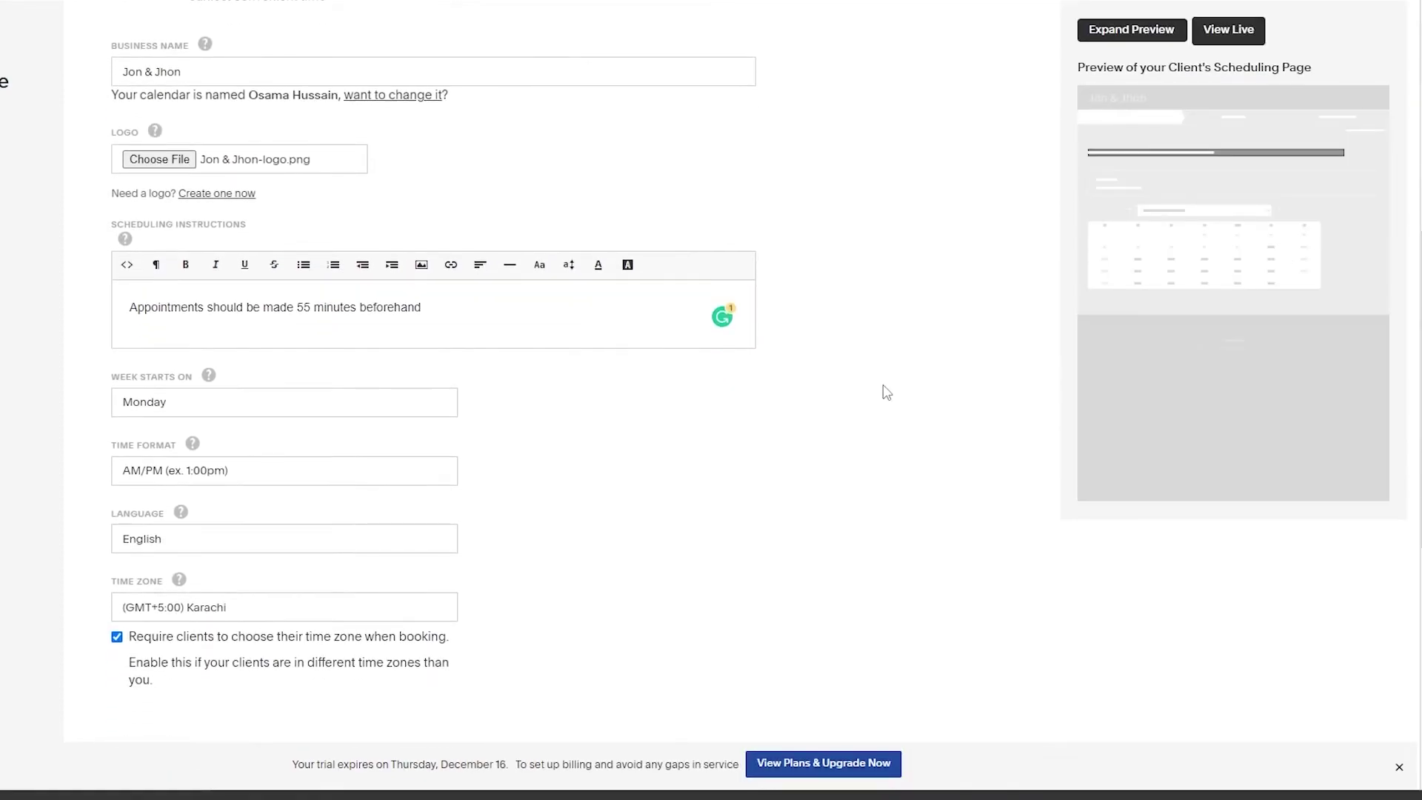
pyautogui.scroll(-7, 886, 392)
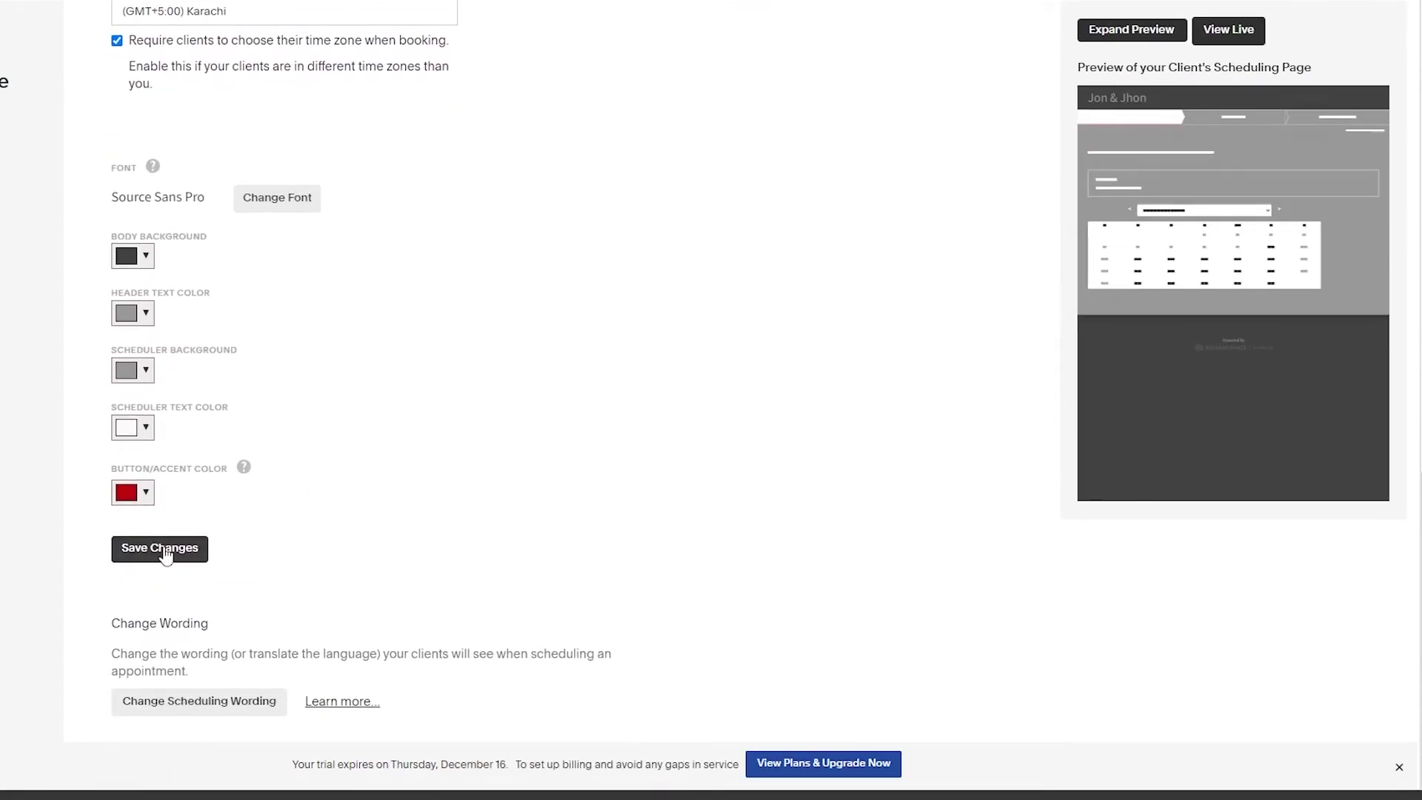
# Save the appearance changes and review the Jon & Jhon logo and colour settings.
pyautogui.click(164, 551)
pyautogui.scroll(13, 320, 552)
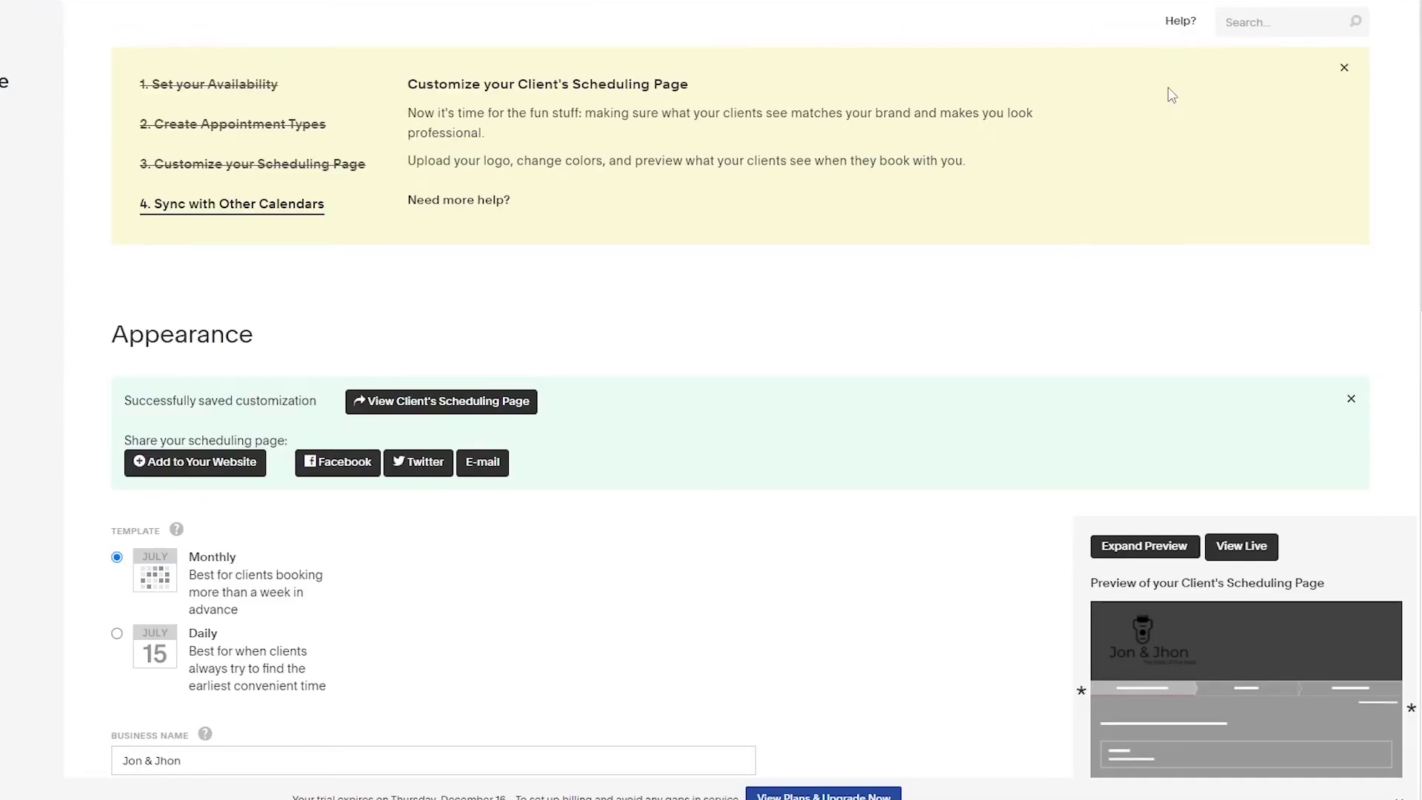
pyautogui.scroll(-8, 357, 201)
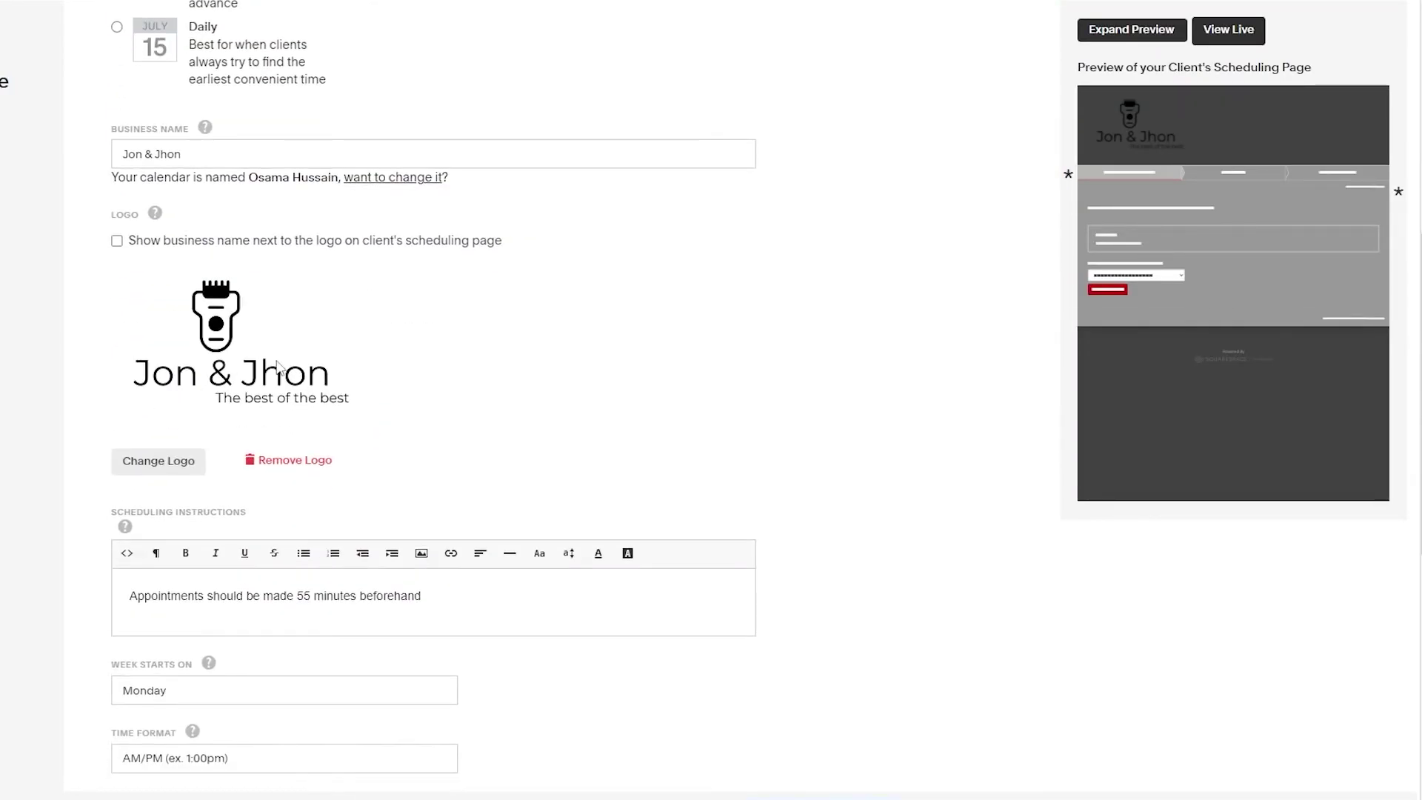
pyautogui.scroll(-3, 277, 366)
pyautogui.scroll(-3, 296, 349)
pyautogui.scroll(4, 302, 374)
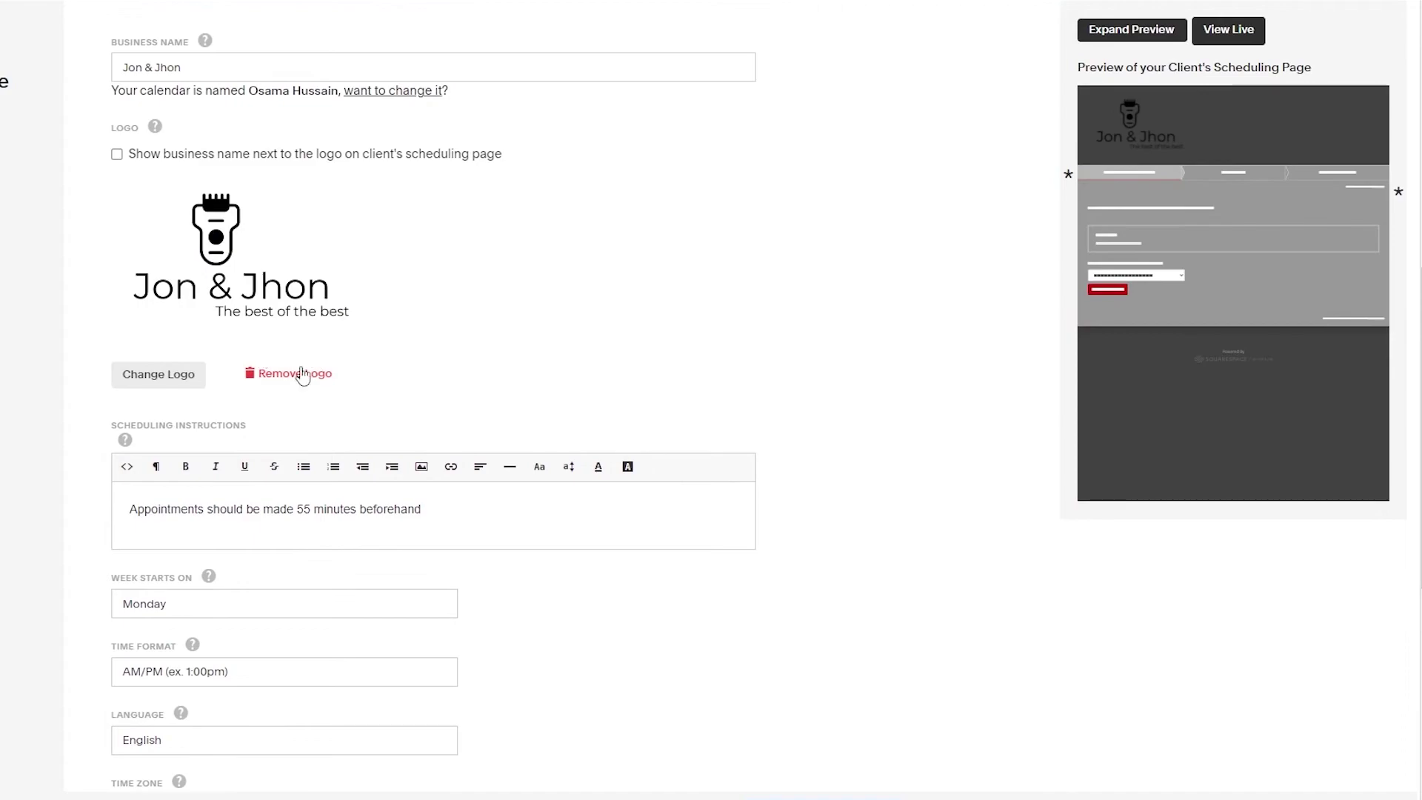
pyautogui.scroll(10, 278, 337)
# Enlarge the client page preview to check the logo, dark body and red accents.
pyautogui.click(1148, 635)
pyautogui.scroll(-7, 473, 141)
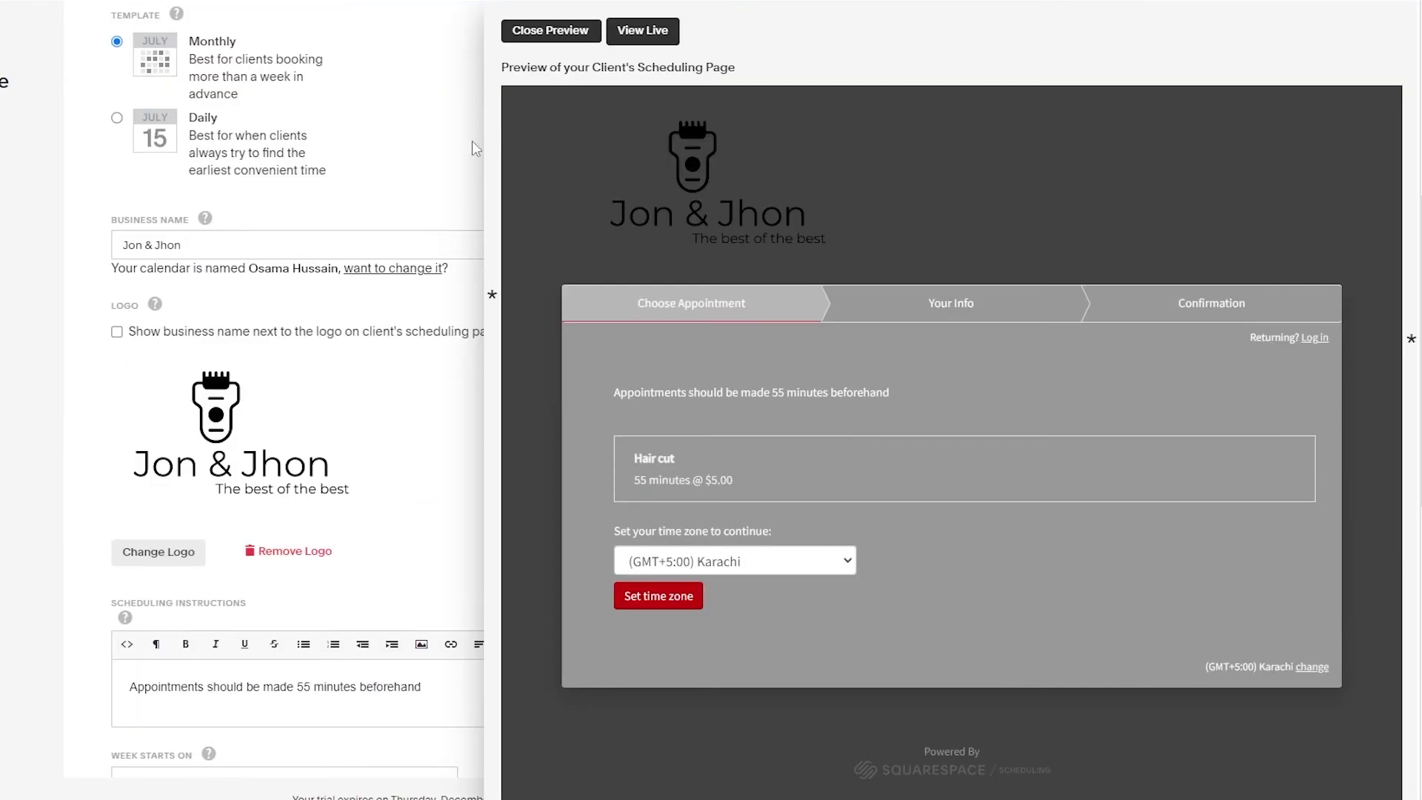
pyautogui.scroll(-10, 498, 555)
# Set the Body Background colour to white.
pyautogui.click(132, 415)
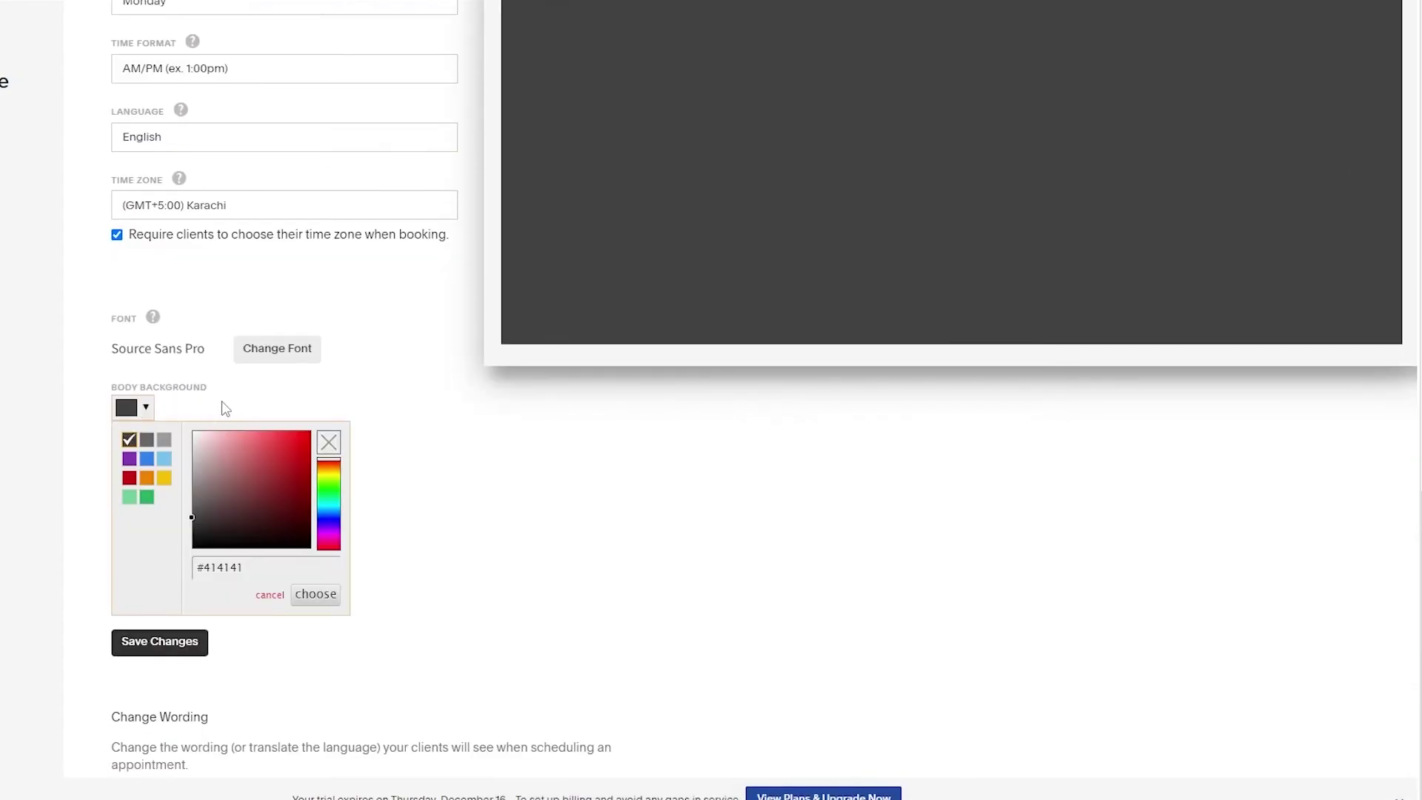
pyautogui.click(157, 456)
pyautogui.scroll(3, 191, 523)
pyautogui.click(131, 581)
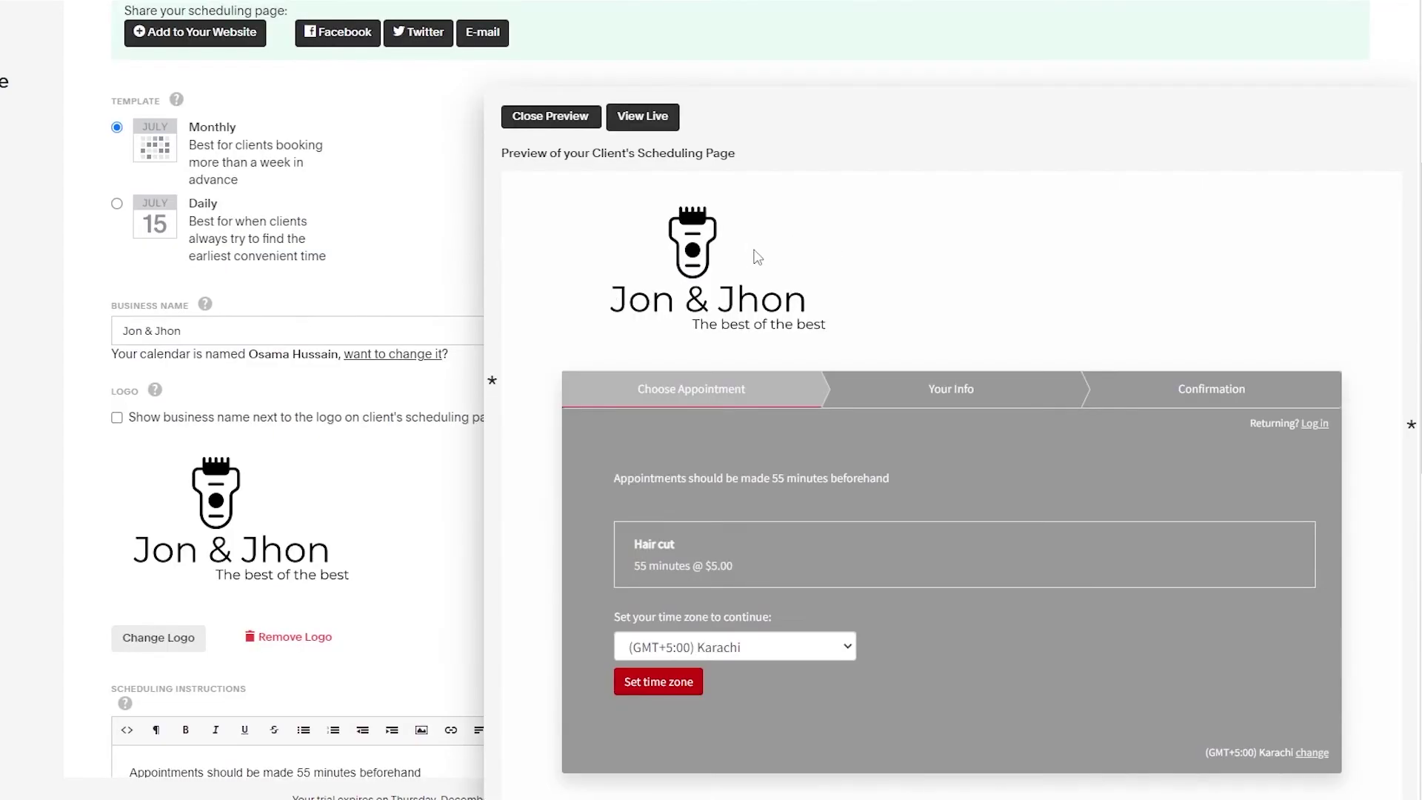
pyautogui.scroll(-2, 757, 257)
pyautogui.scroll(-7, 723, 111)
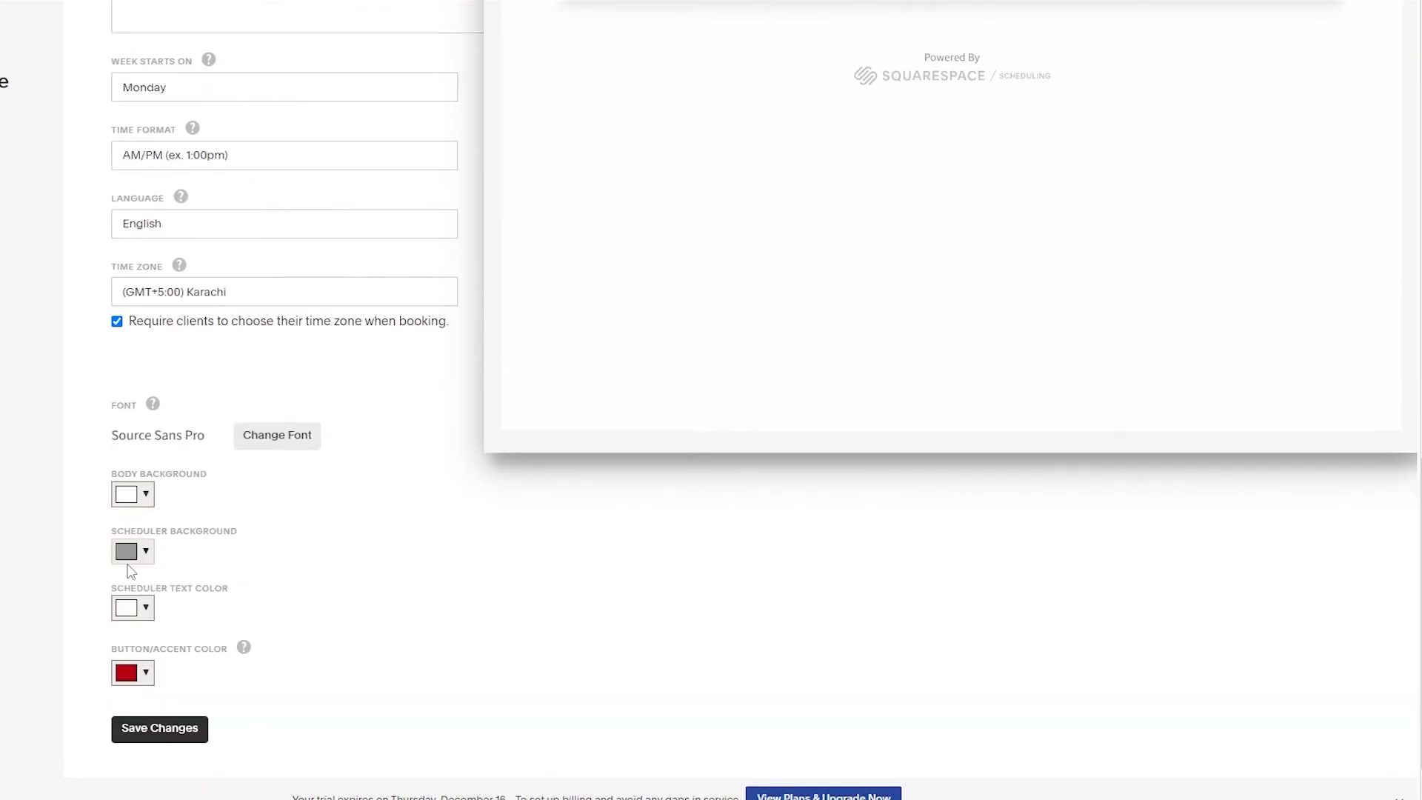
# Set the Scheduler Background colour to dark grey.
pyautogui.click(137, 553)
pyautogui.click(147, 587)
pyautogui.scroll(7, 599, 592)
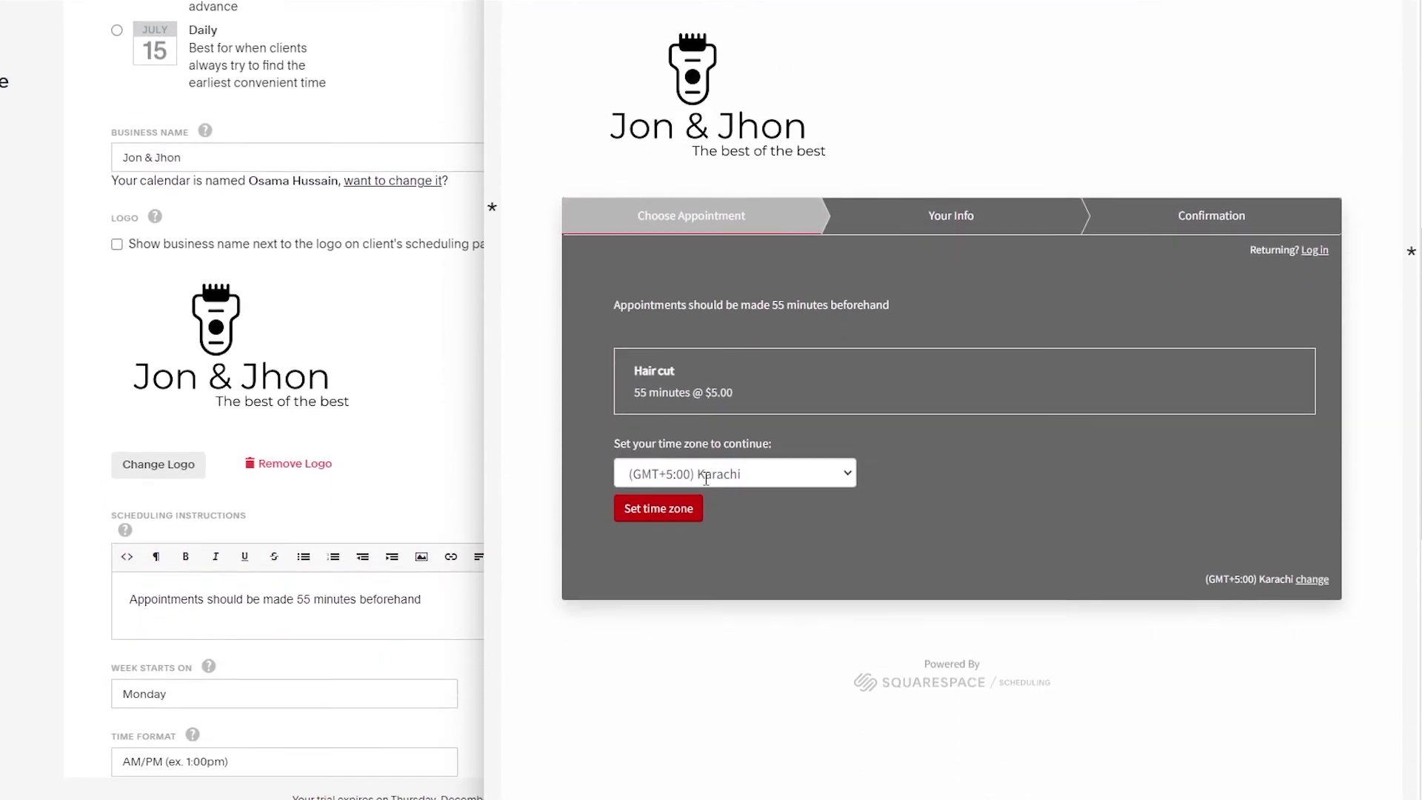
pyautogui.scroll(-8, 297, 568)
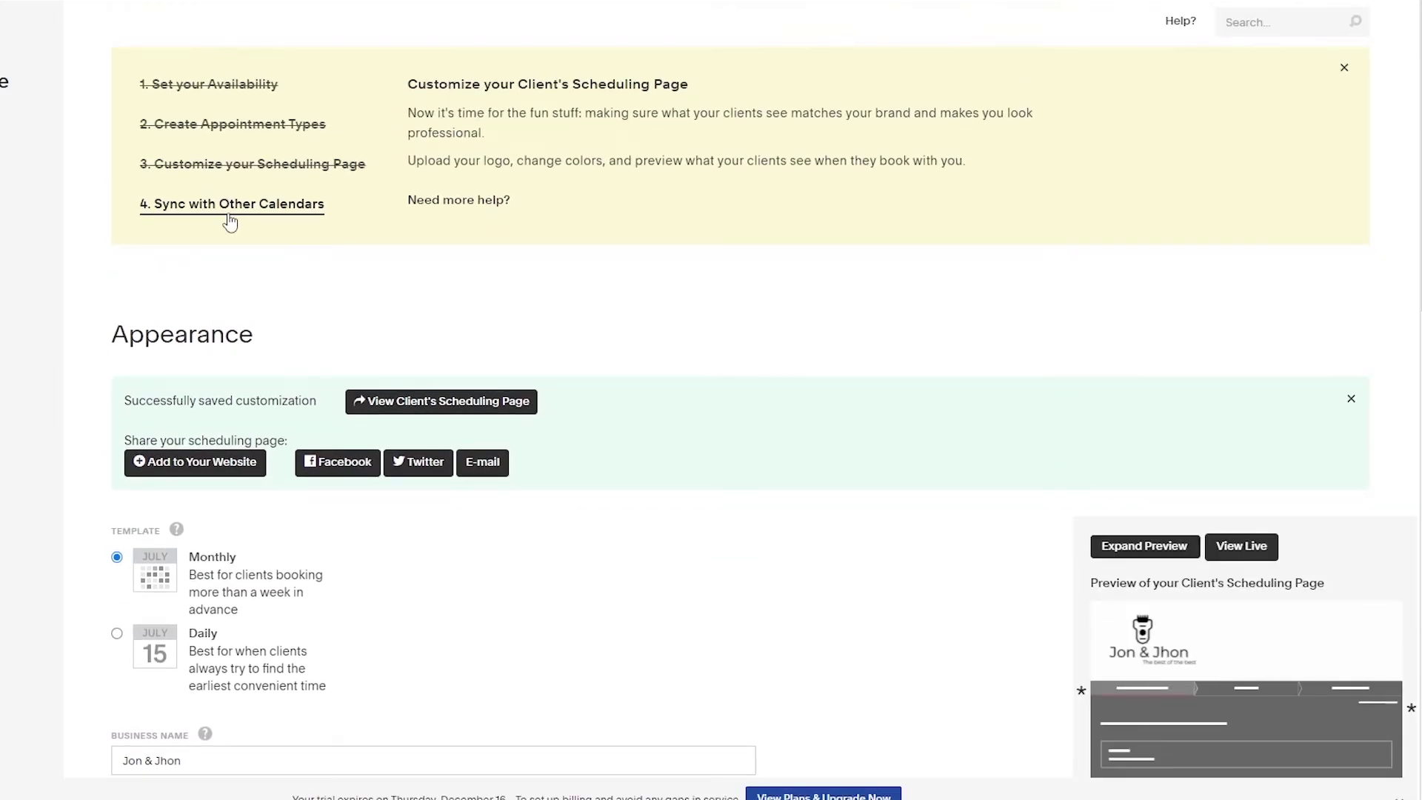
# Go to '4. Sync with Other Calendars' and connect to Google Calendar.
pyautogui.click(252, 222)
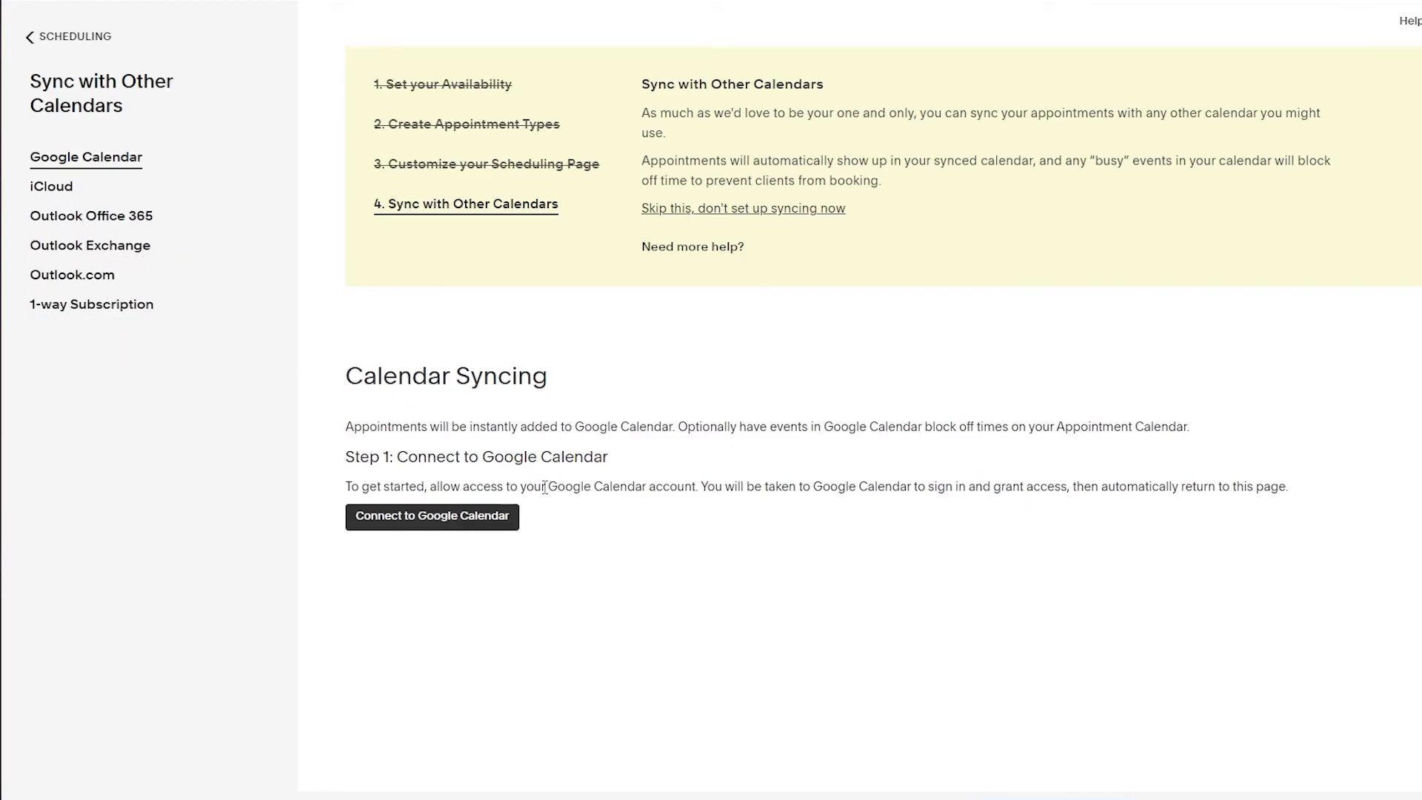
pyautogui.click(412, 526)
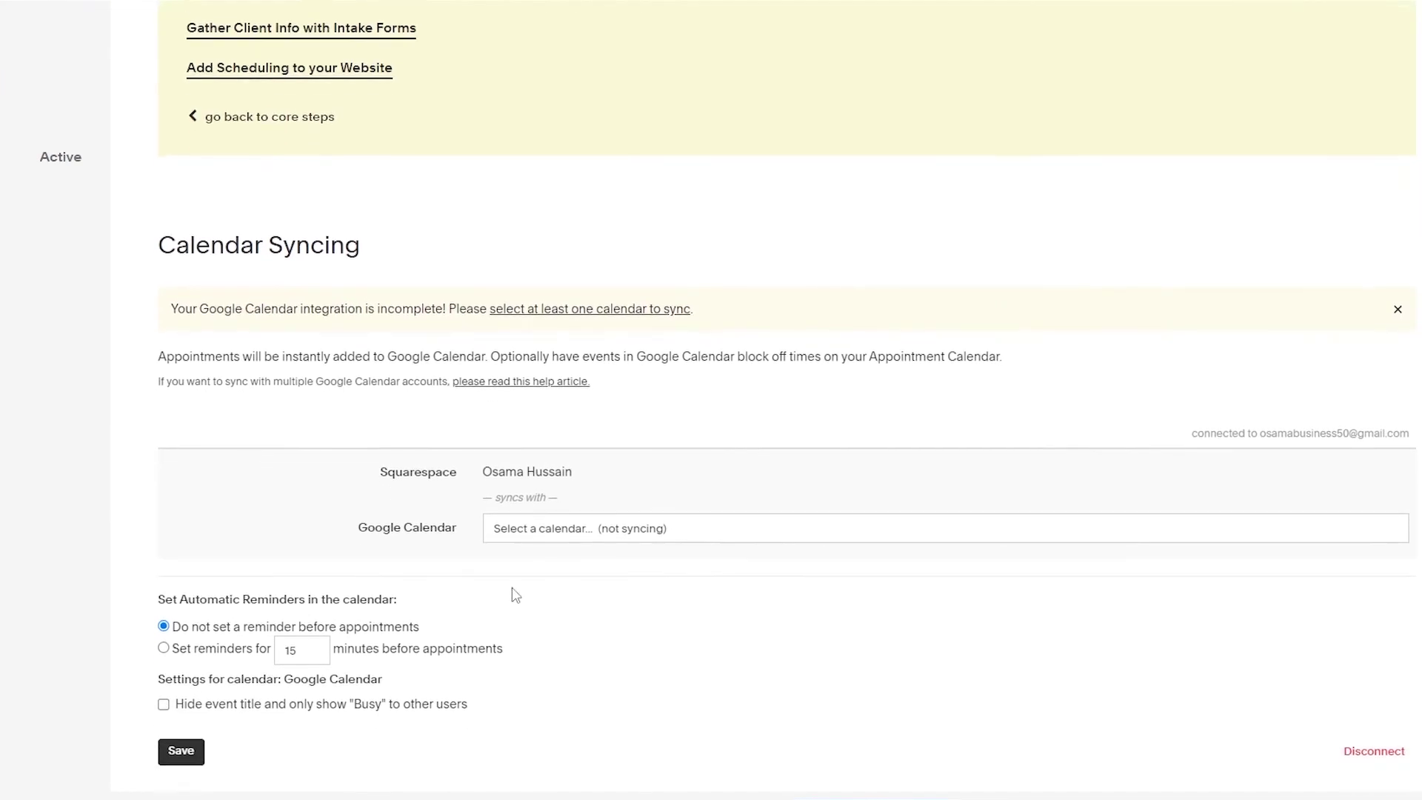
# Choose the account's own Google calendar as the calendar to sync.
pyautogui.scroll(2, 485, 604)
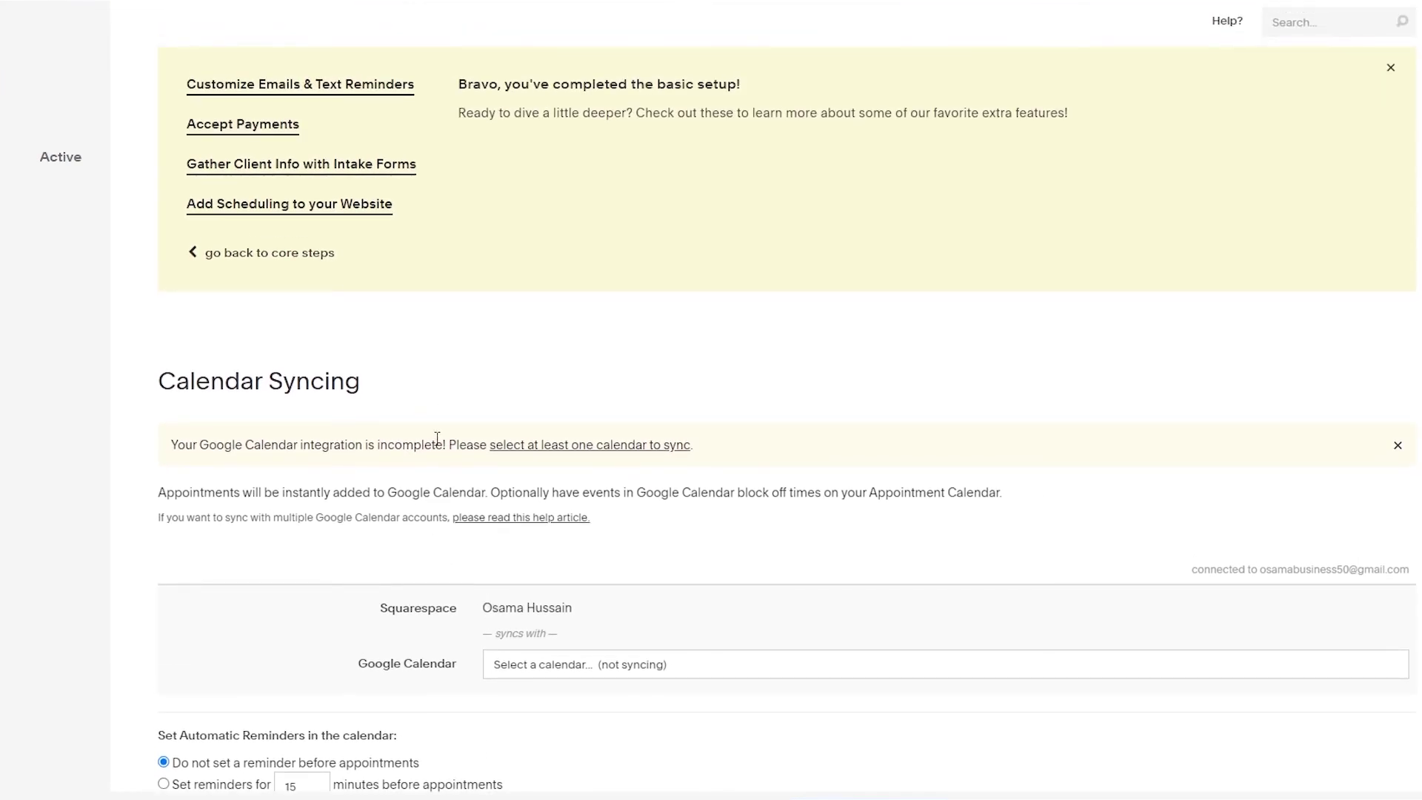
pyautogui.scroll(-1, 535, 646)
pyautogui.scroll(-1, 534, 641)
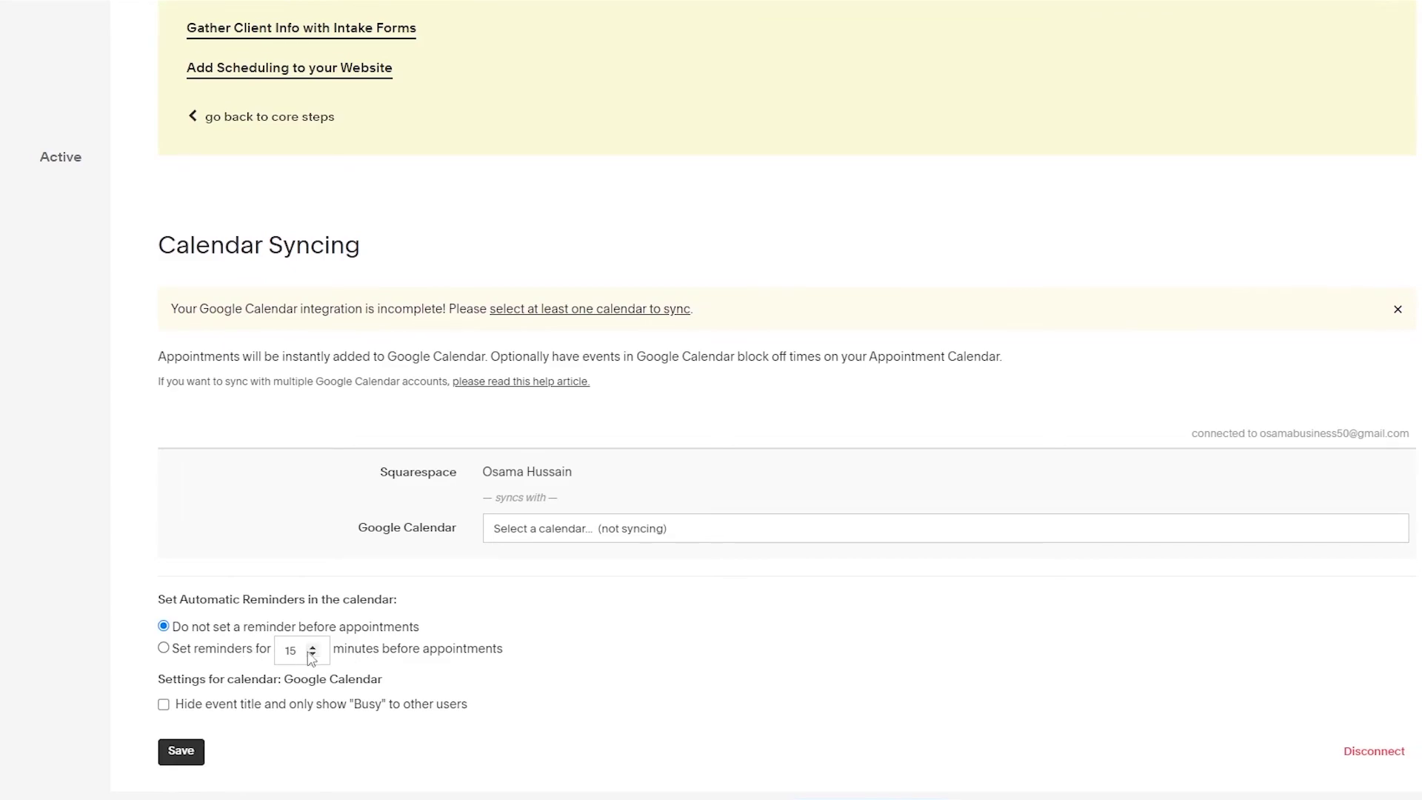
pyautogui.scroll(2, 331, 653)
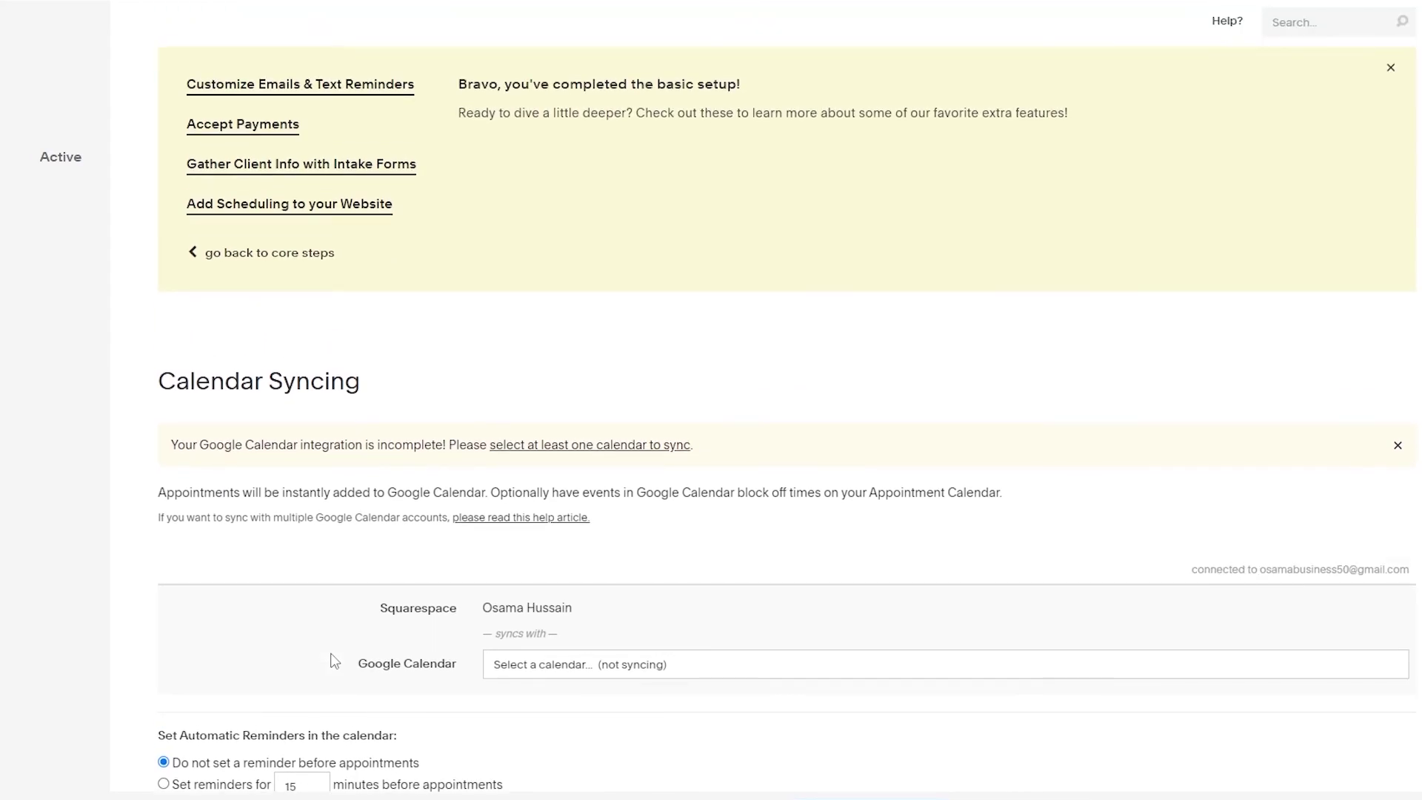
pyautogui.scroll(-1, 331, 659)
pyautogui.scroll(-1, 541, 655)
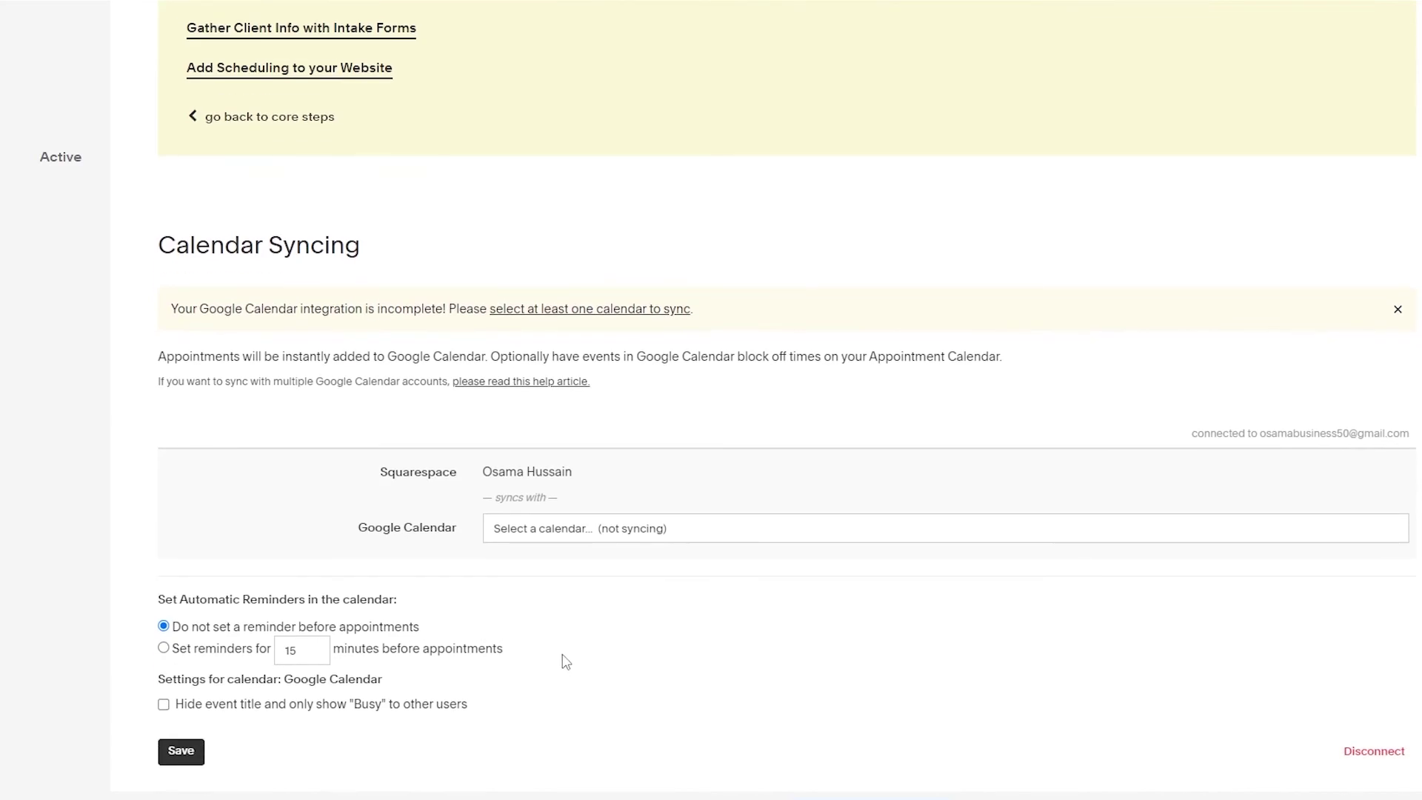
pyautogui.click(581, 528)
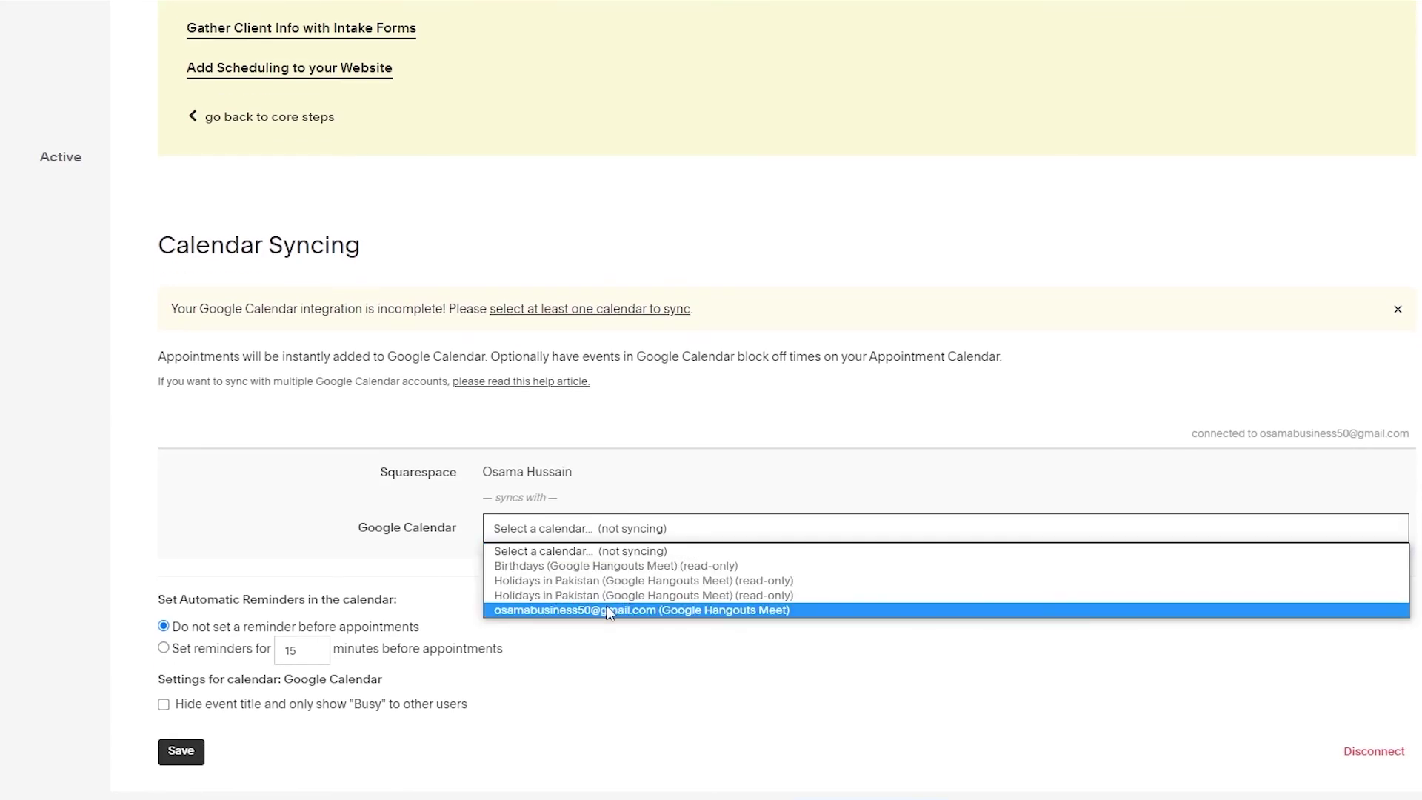
pyautogui.click(608, 611)
# Also block off time from the Holidays in Pakistan calendar.
pyautogui.scroll(-2, 592, 607)
pyautogui.click(555, 528)
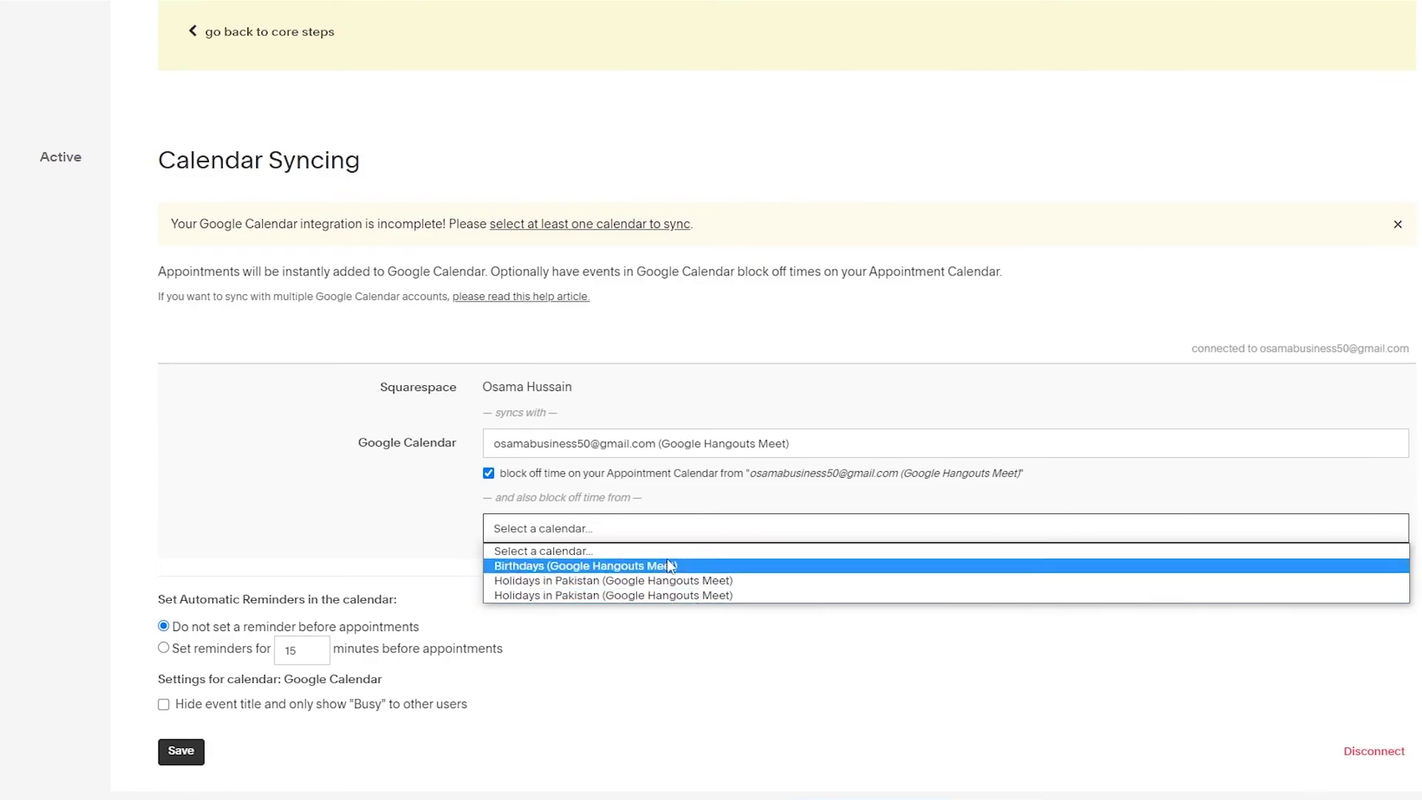
pyautogui.click(654, 597)
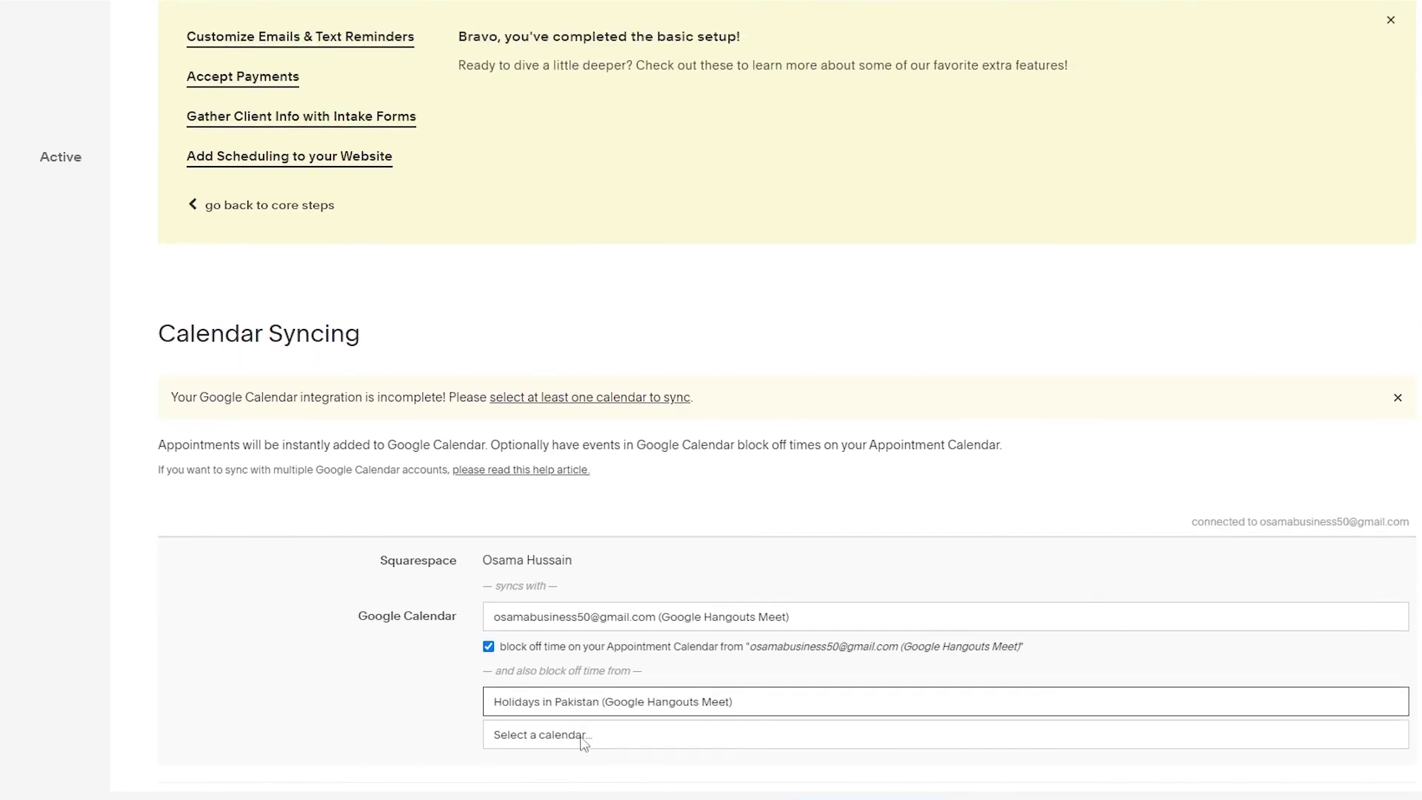
pyautogui.scroll(-3, 385, 716)
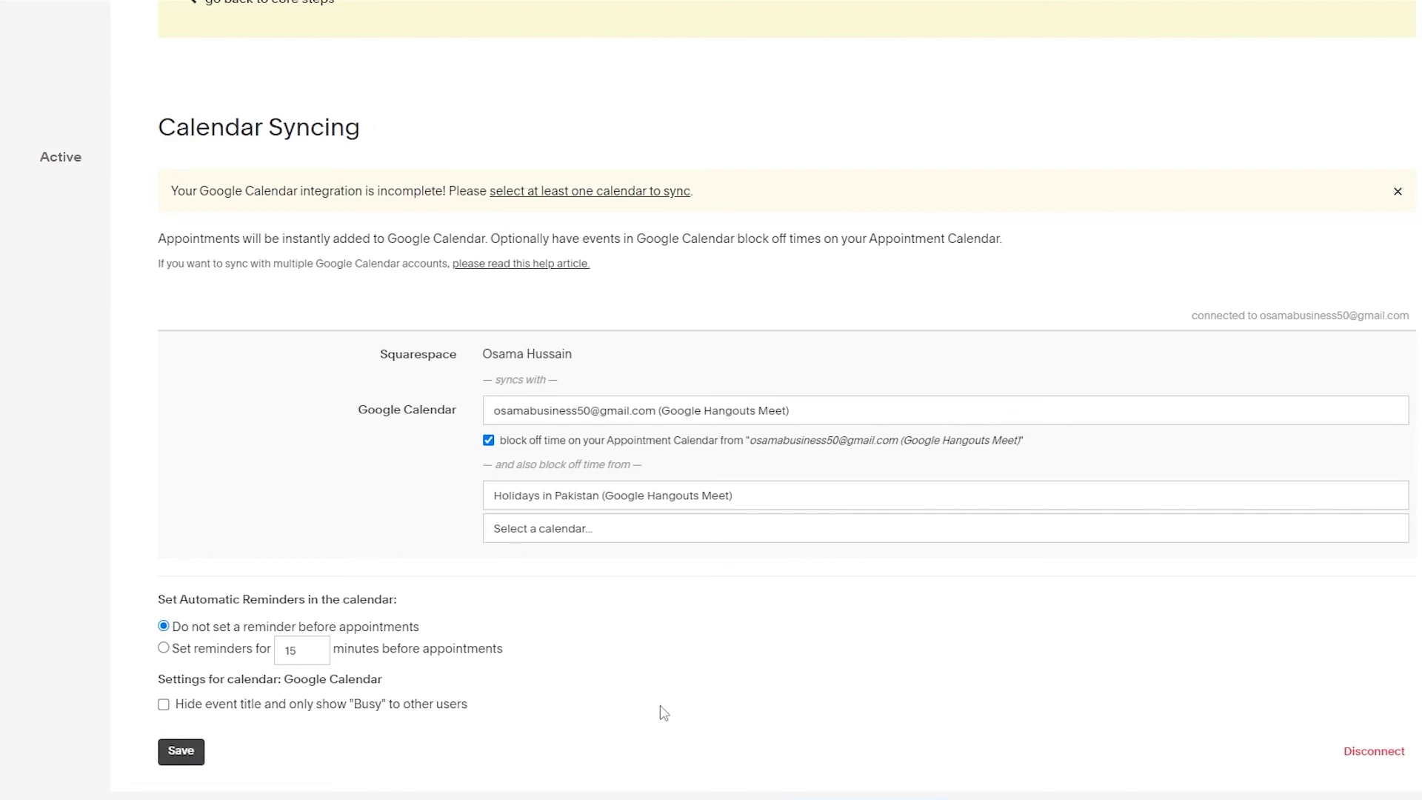
# Save the Google Calendar sync settings and confirm Google Calendar shows Active.
pyautogui.click(181, 751)
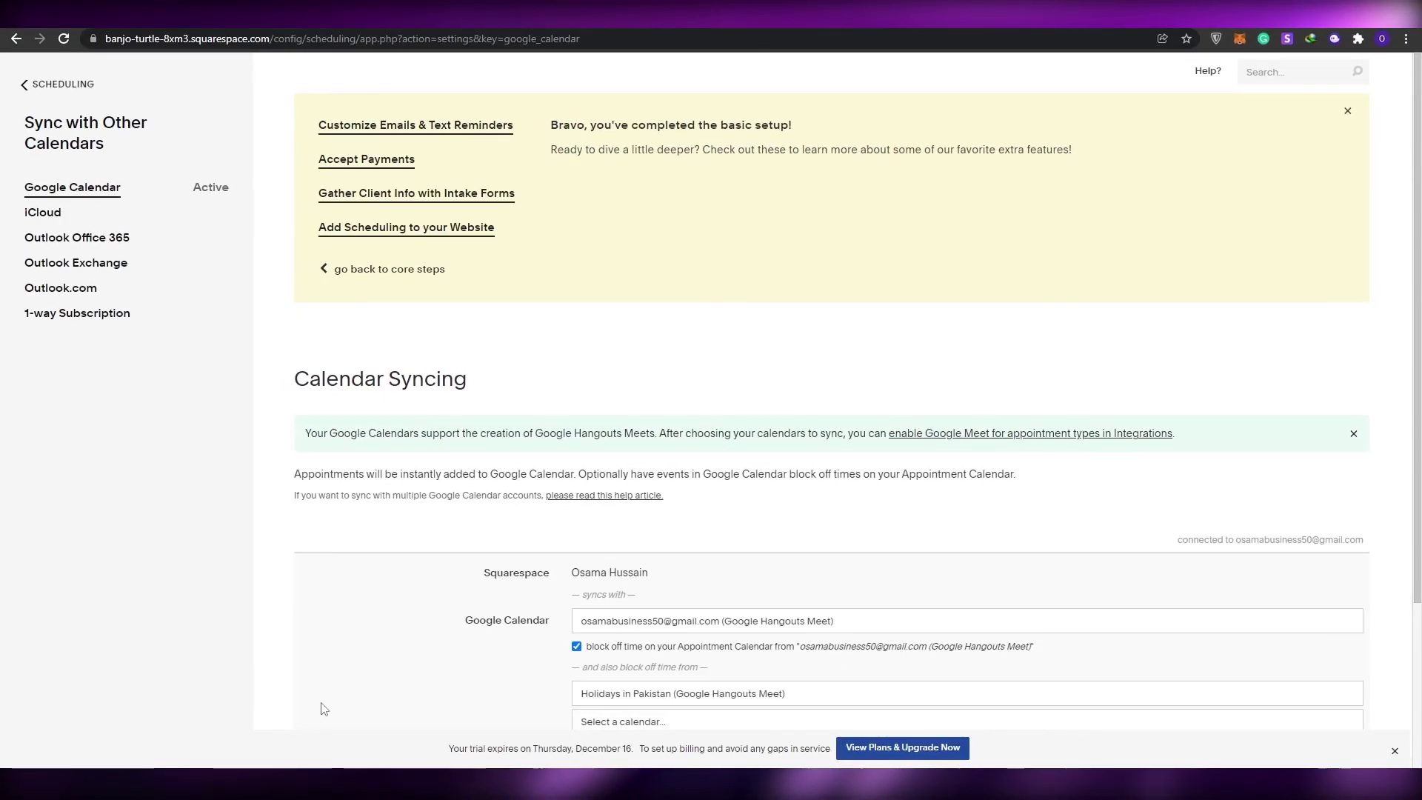
pyautogui.scroll(-3, 430, 625)
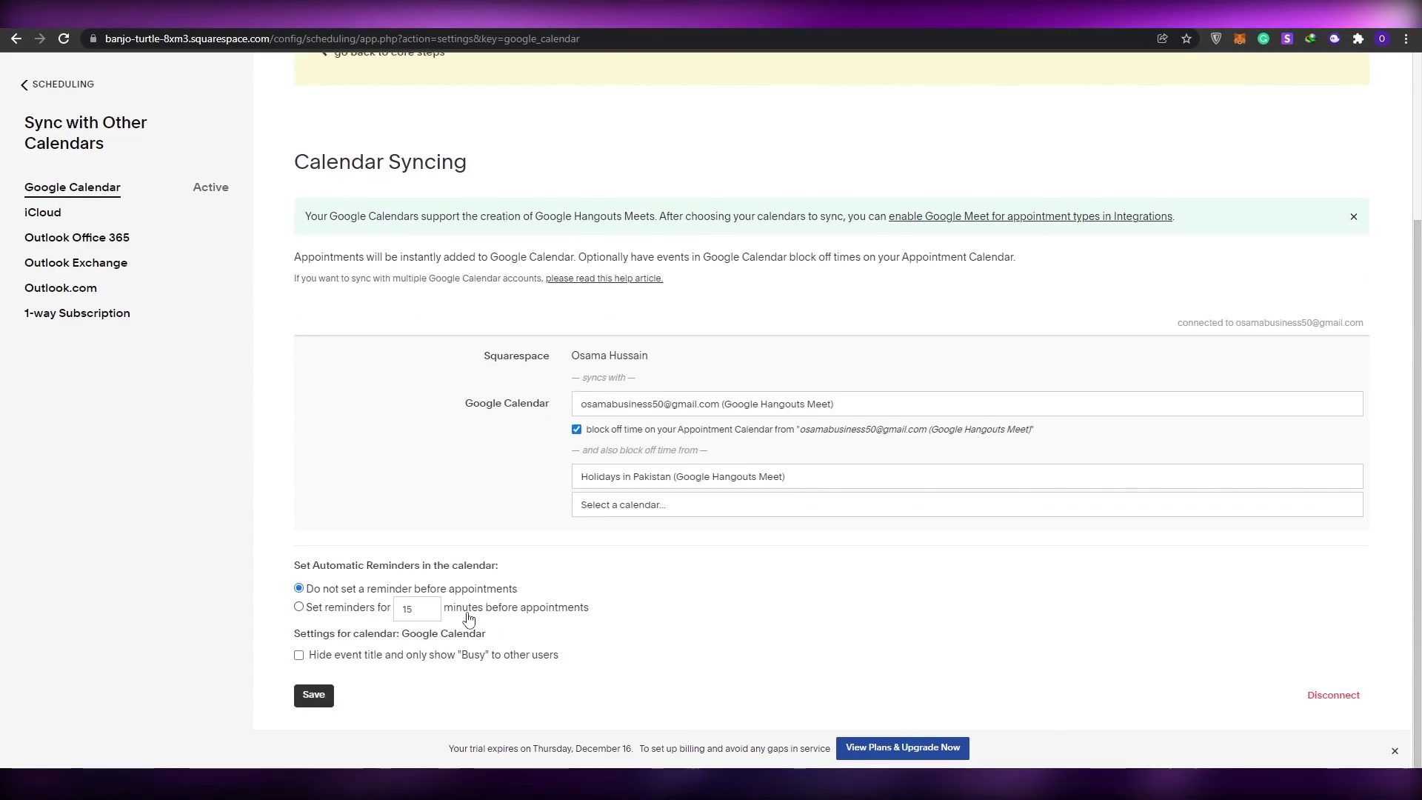